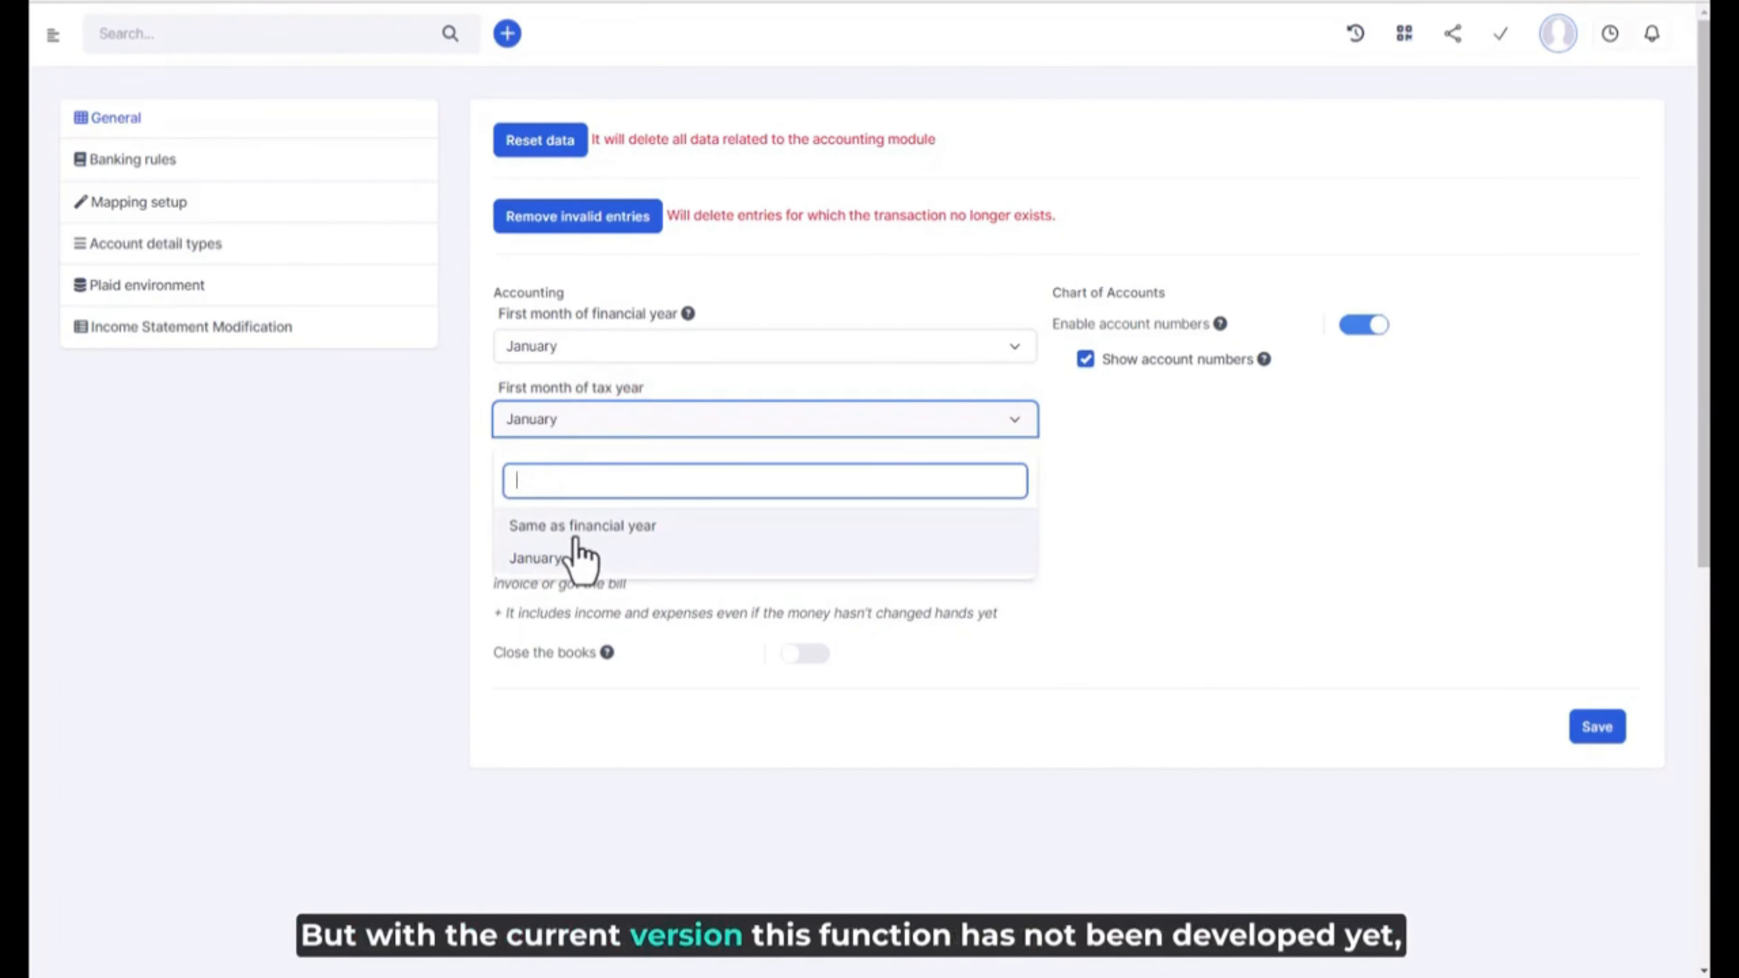
Set the accounting method to Accrual in the general accounting settings, leaving the first month of the tax year unchanged
left_click(700, 389)
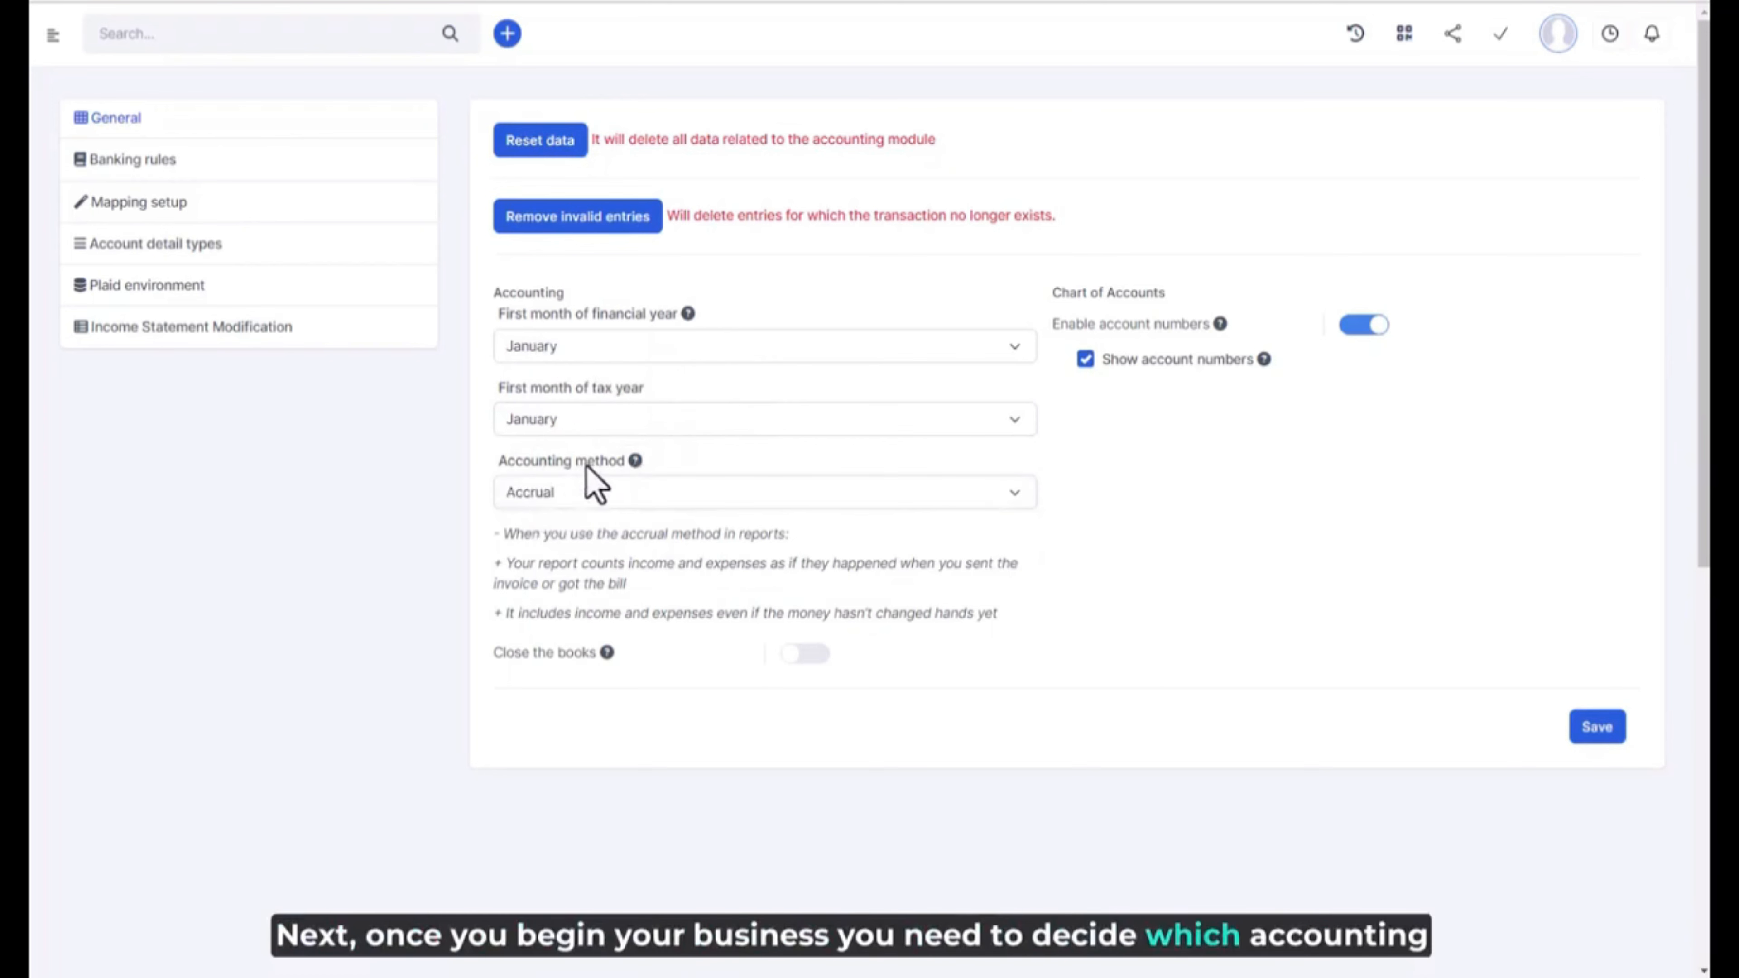
left_click(591, 500)
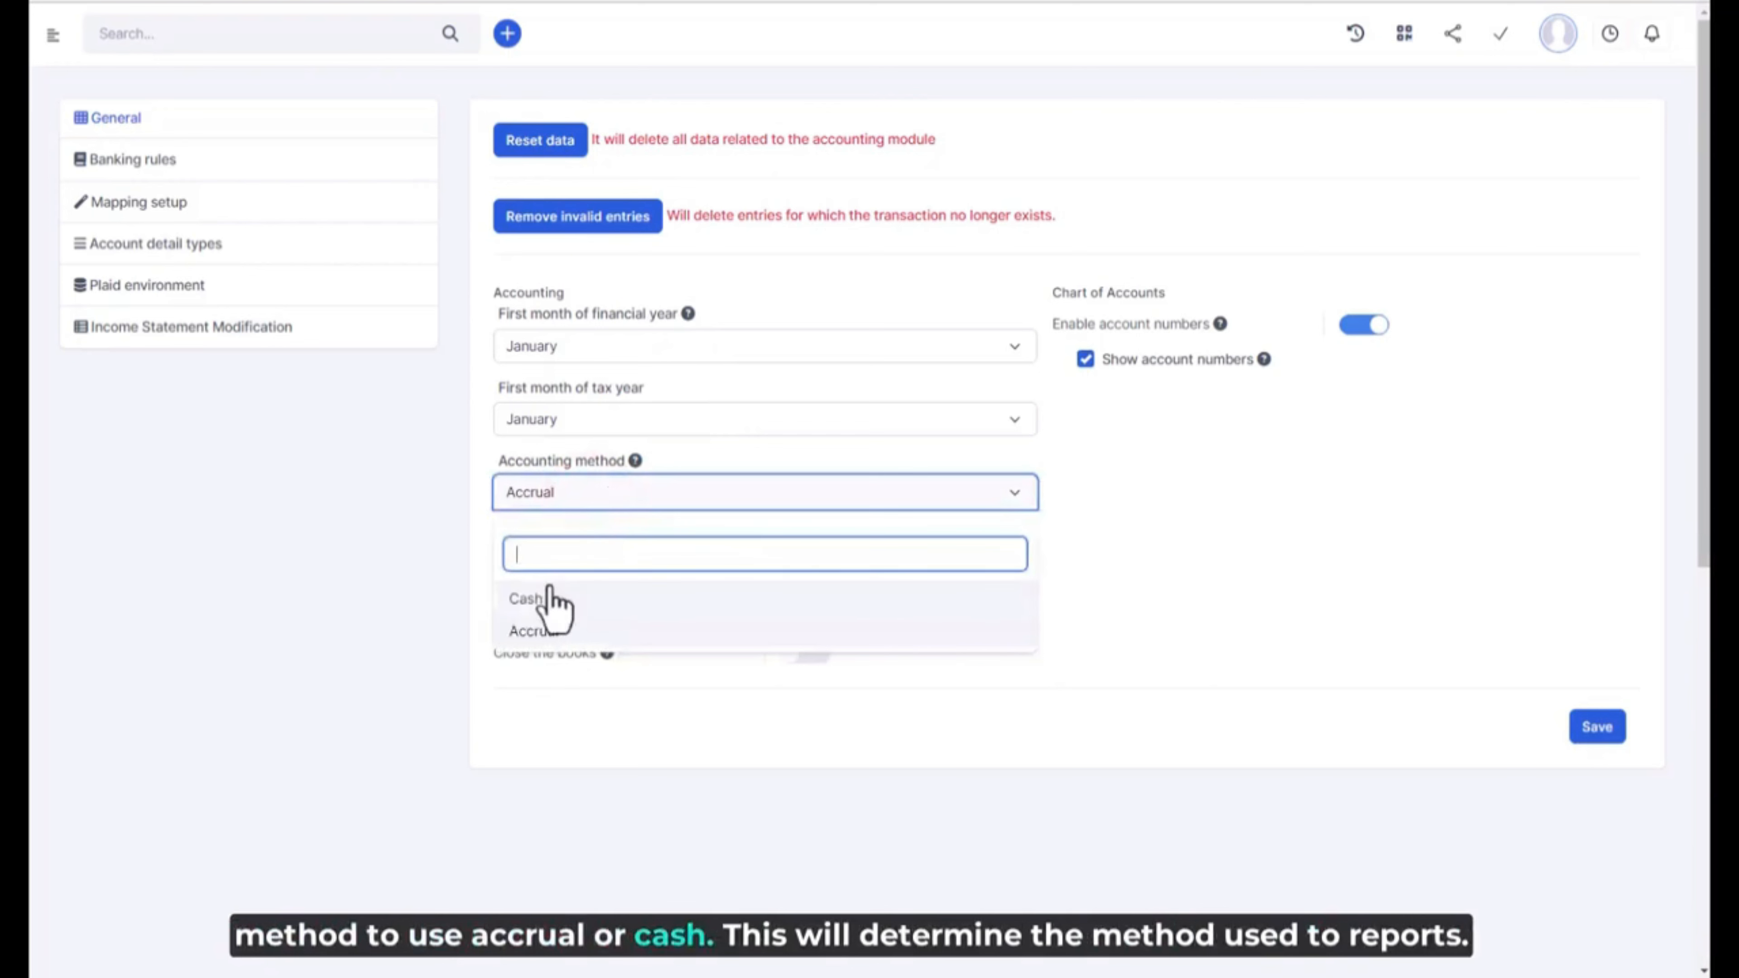
left_click(541, 634)
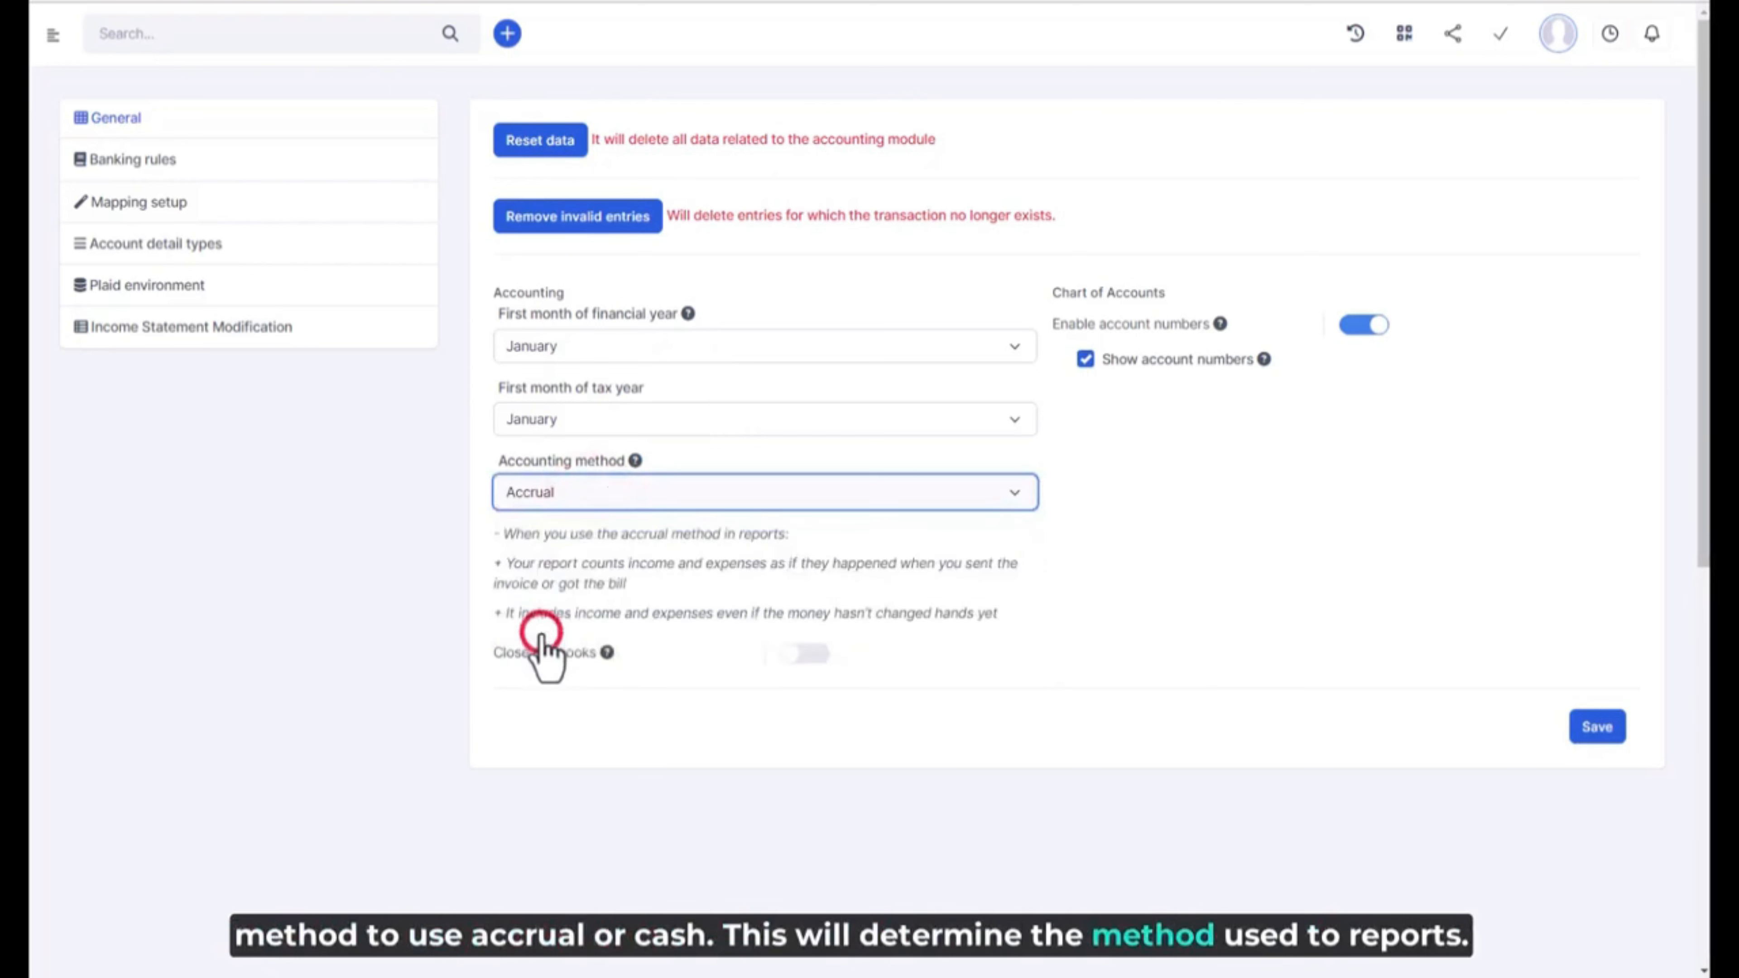
left_click(567, 500)
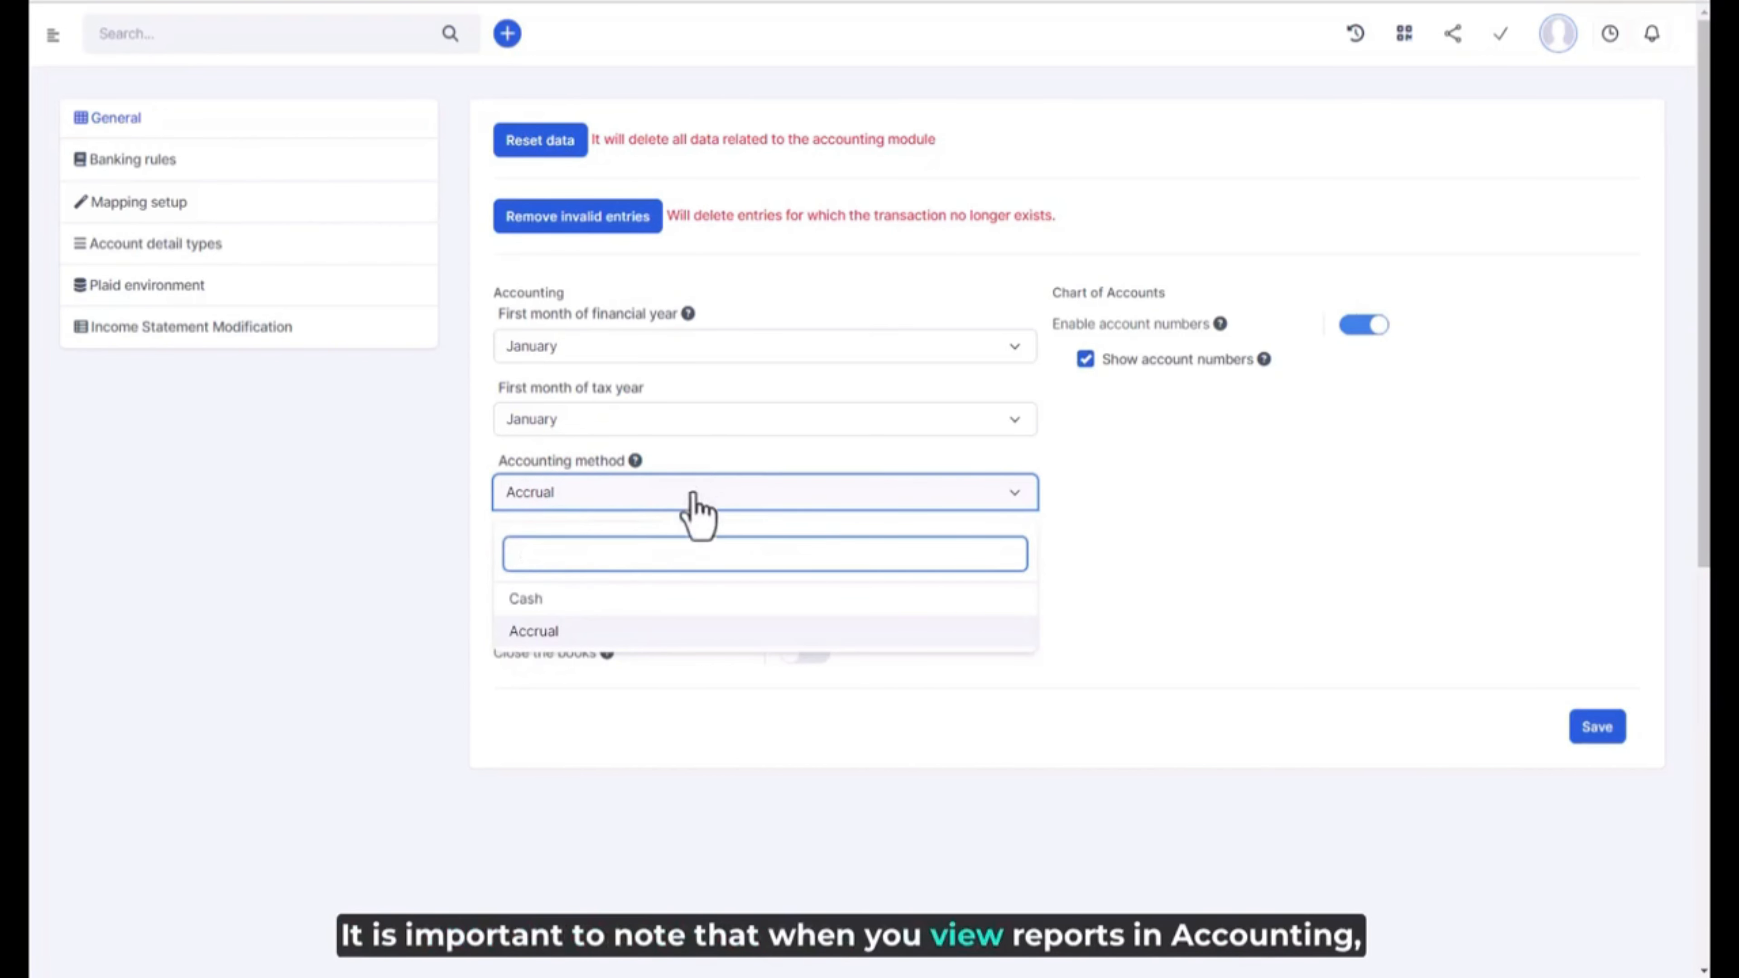
left_click(702, 463)
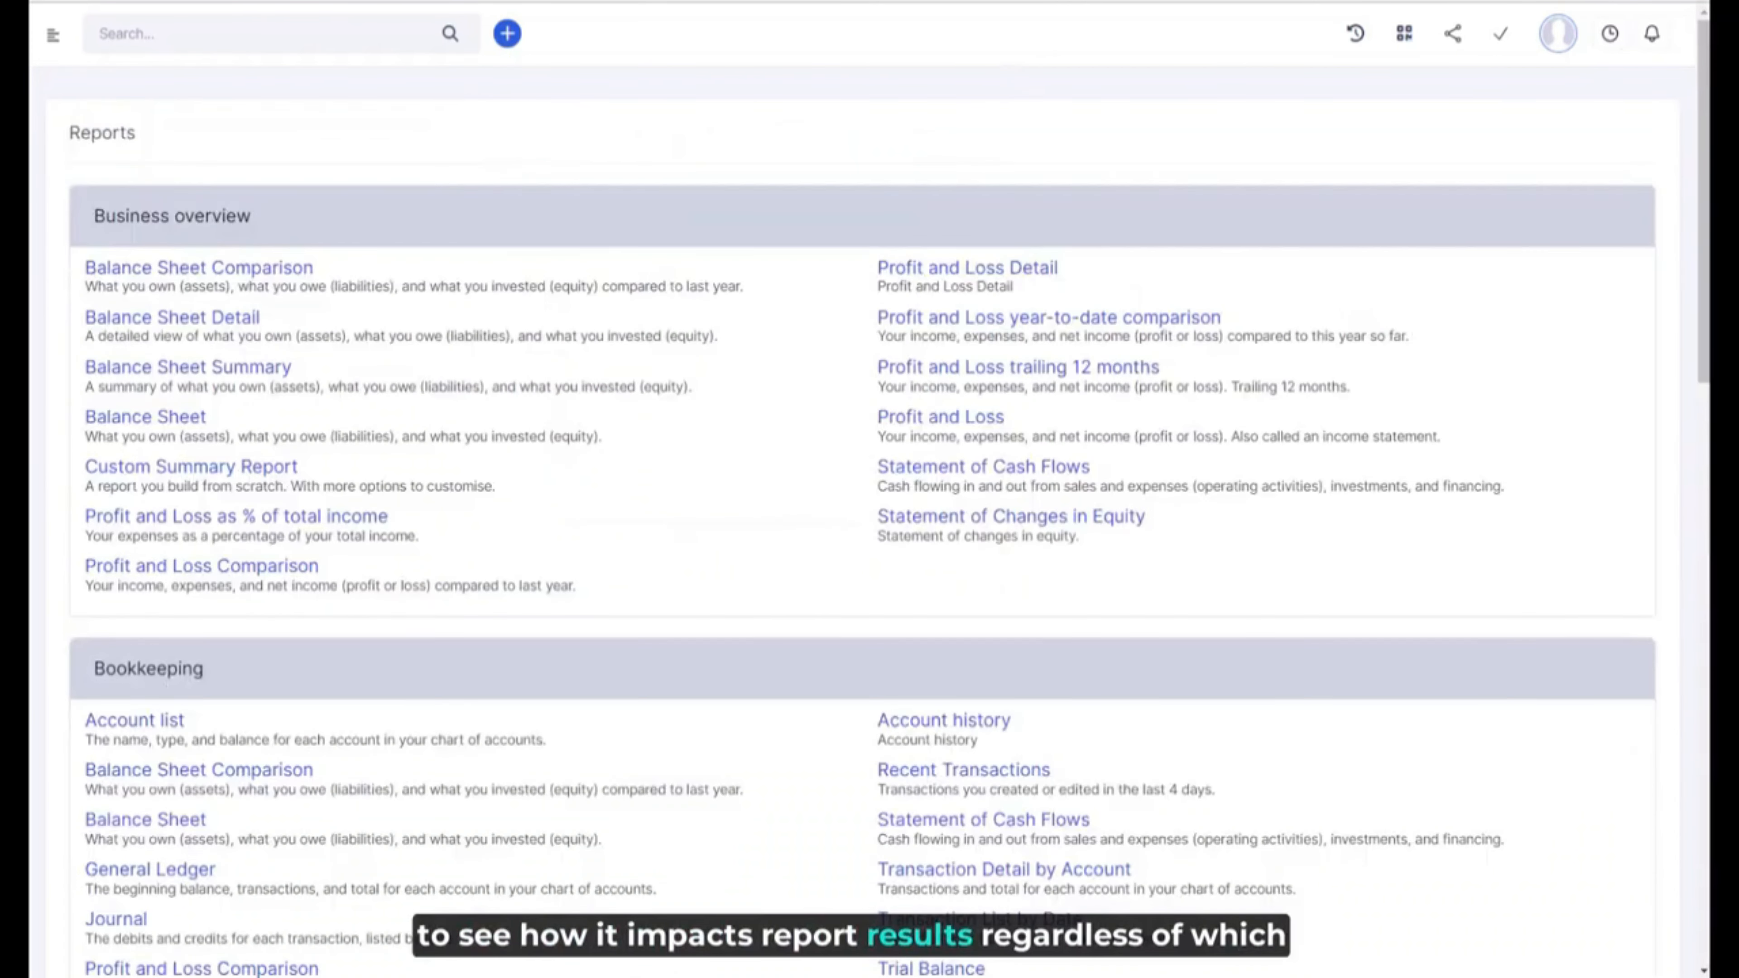
Open the Profit and Loss Detail report and filter it by the Cash accounting method
scroll(205, 671, "down", 1)
left_click(993, 257)
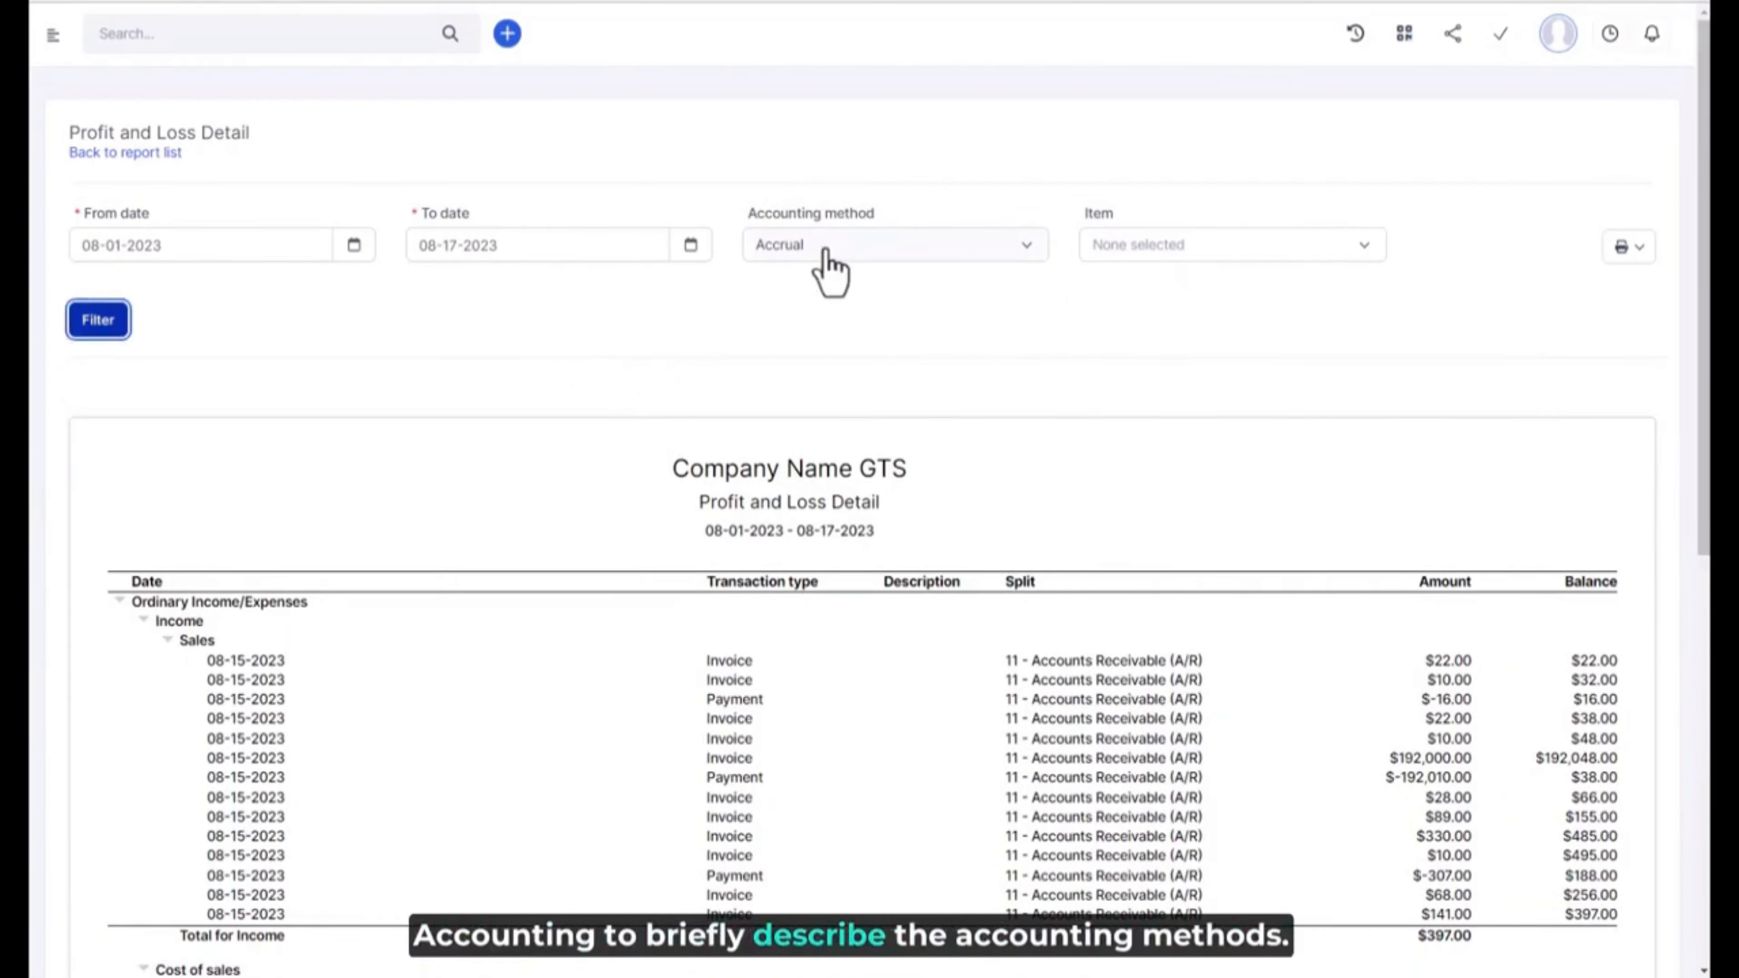
left_click(828, 253)
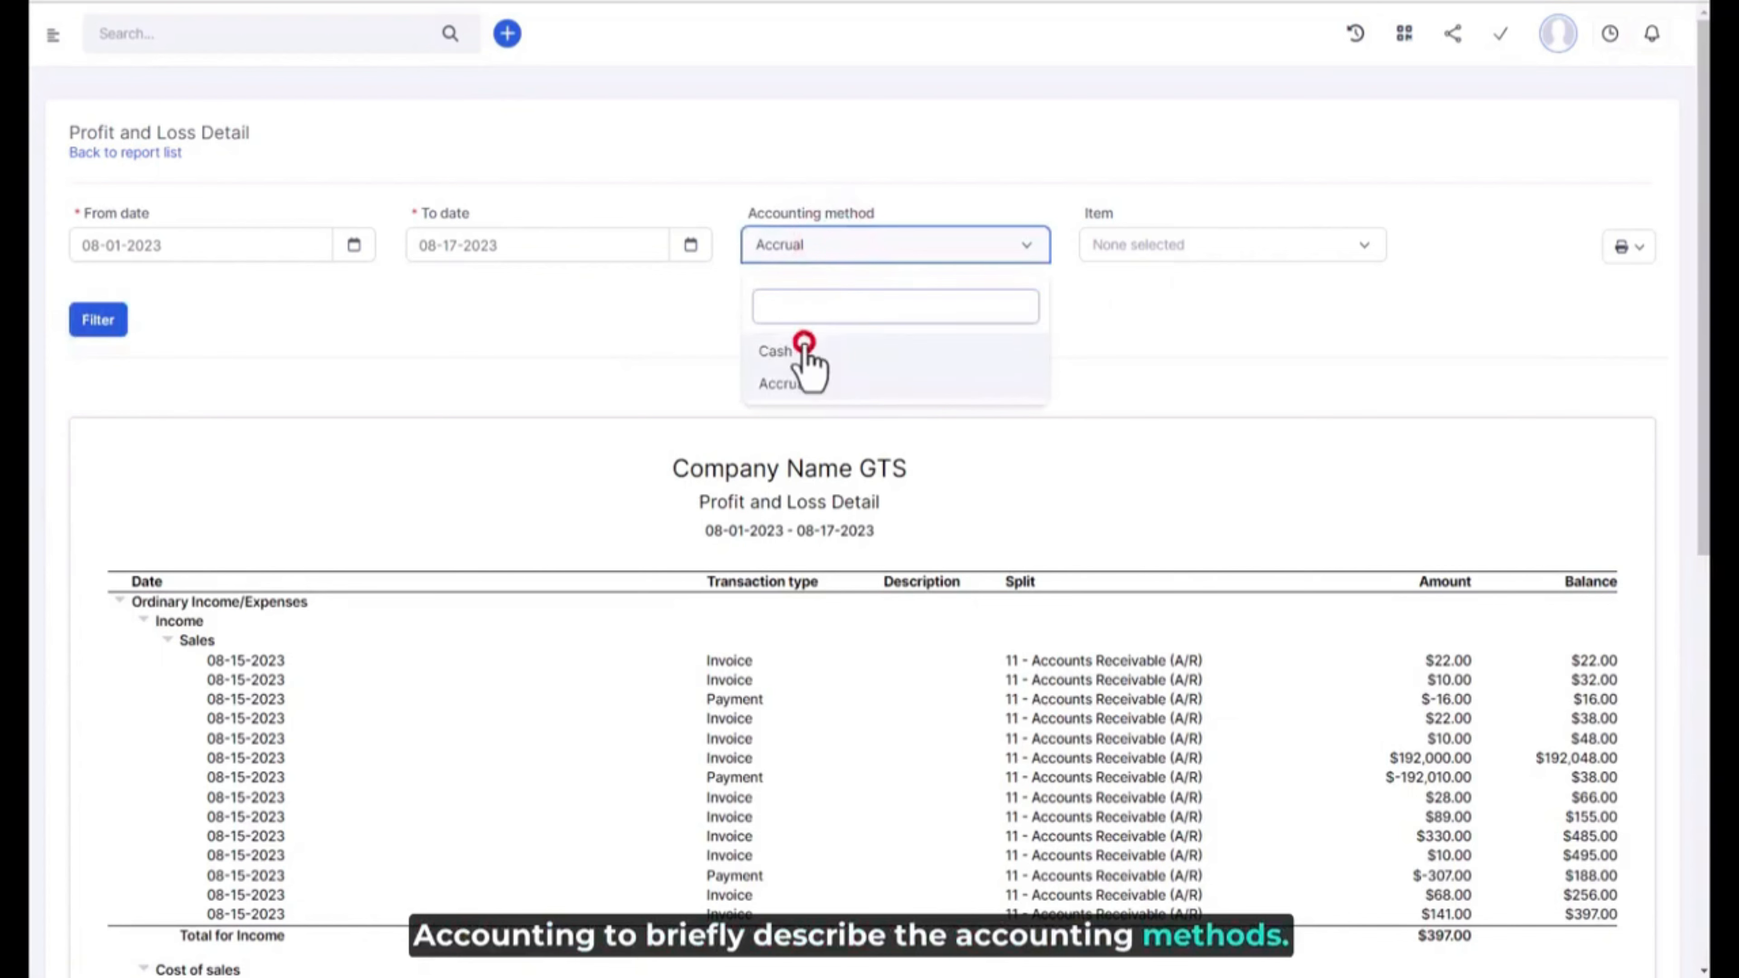
left_click(804, 349)
left_click(116, 327)
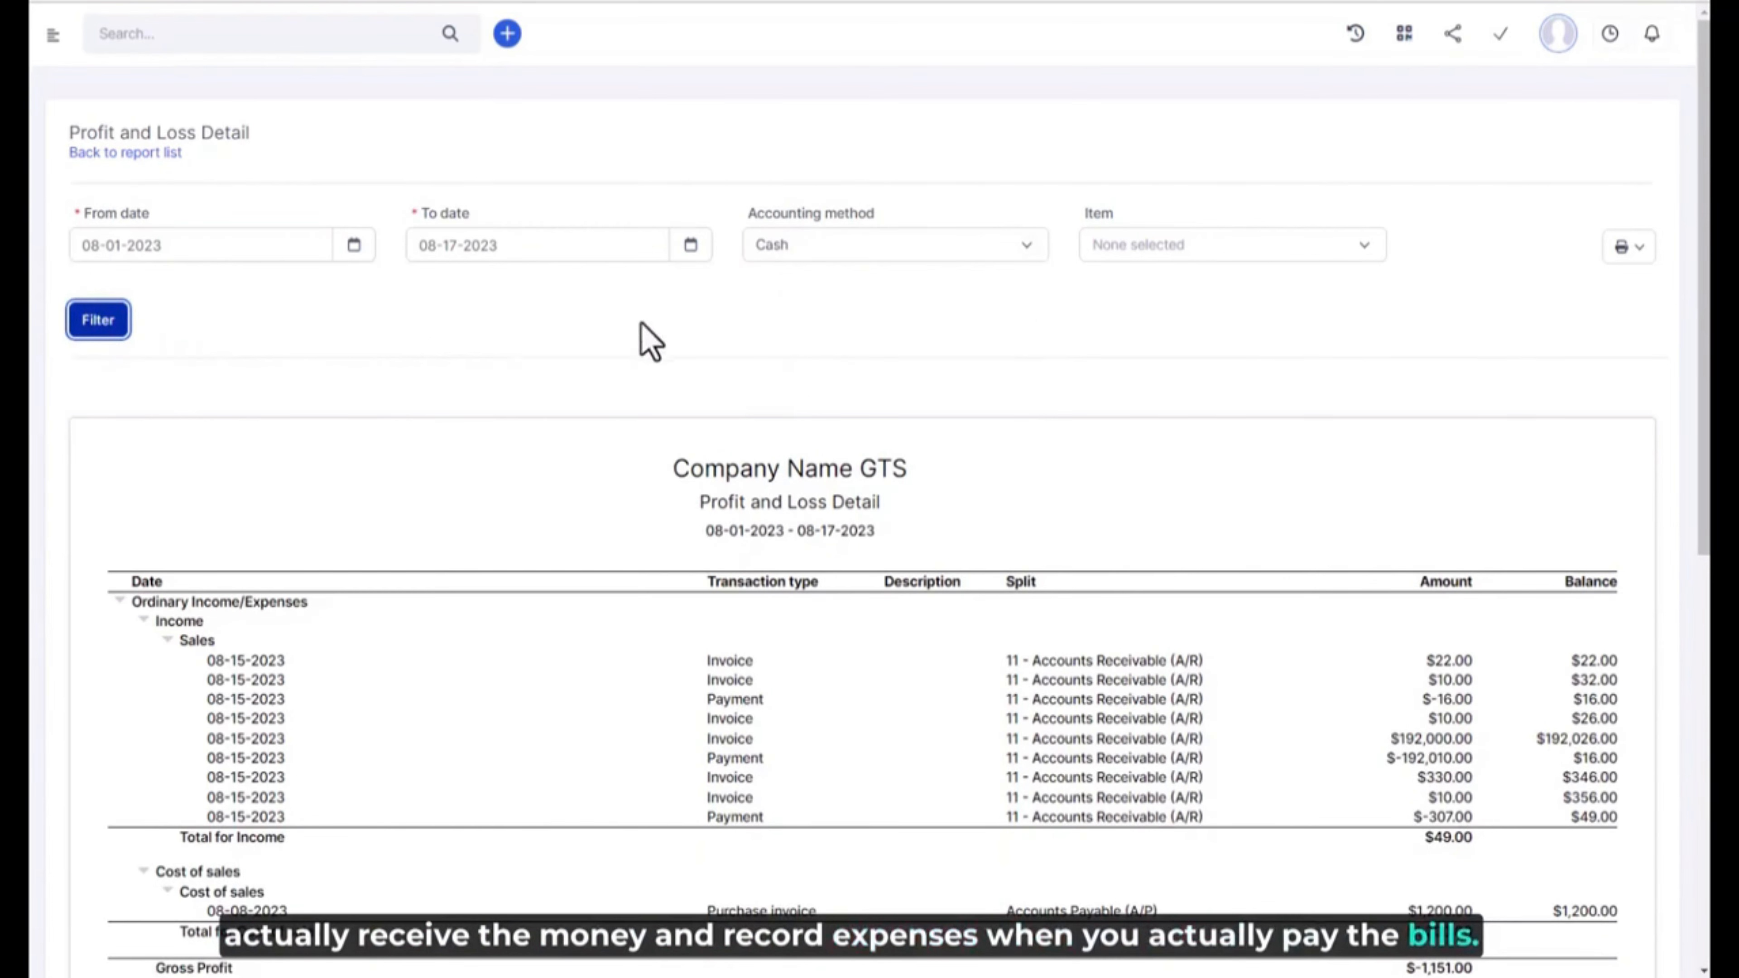
Filter the Profit and Loss Detail report by the Accrual accounting method
left_click(849, 253)
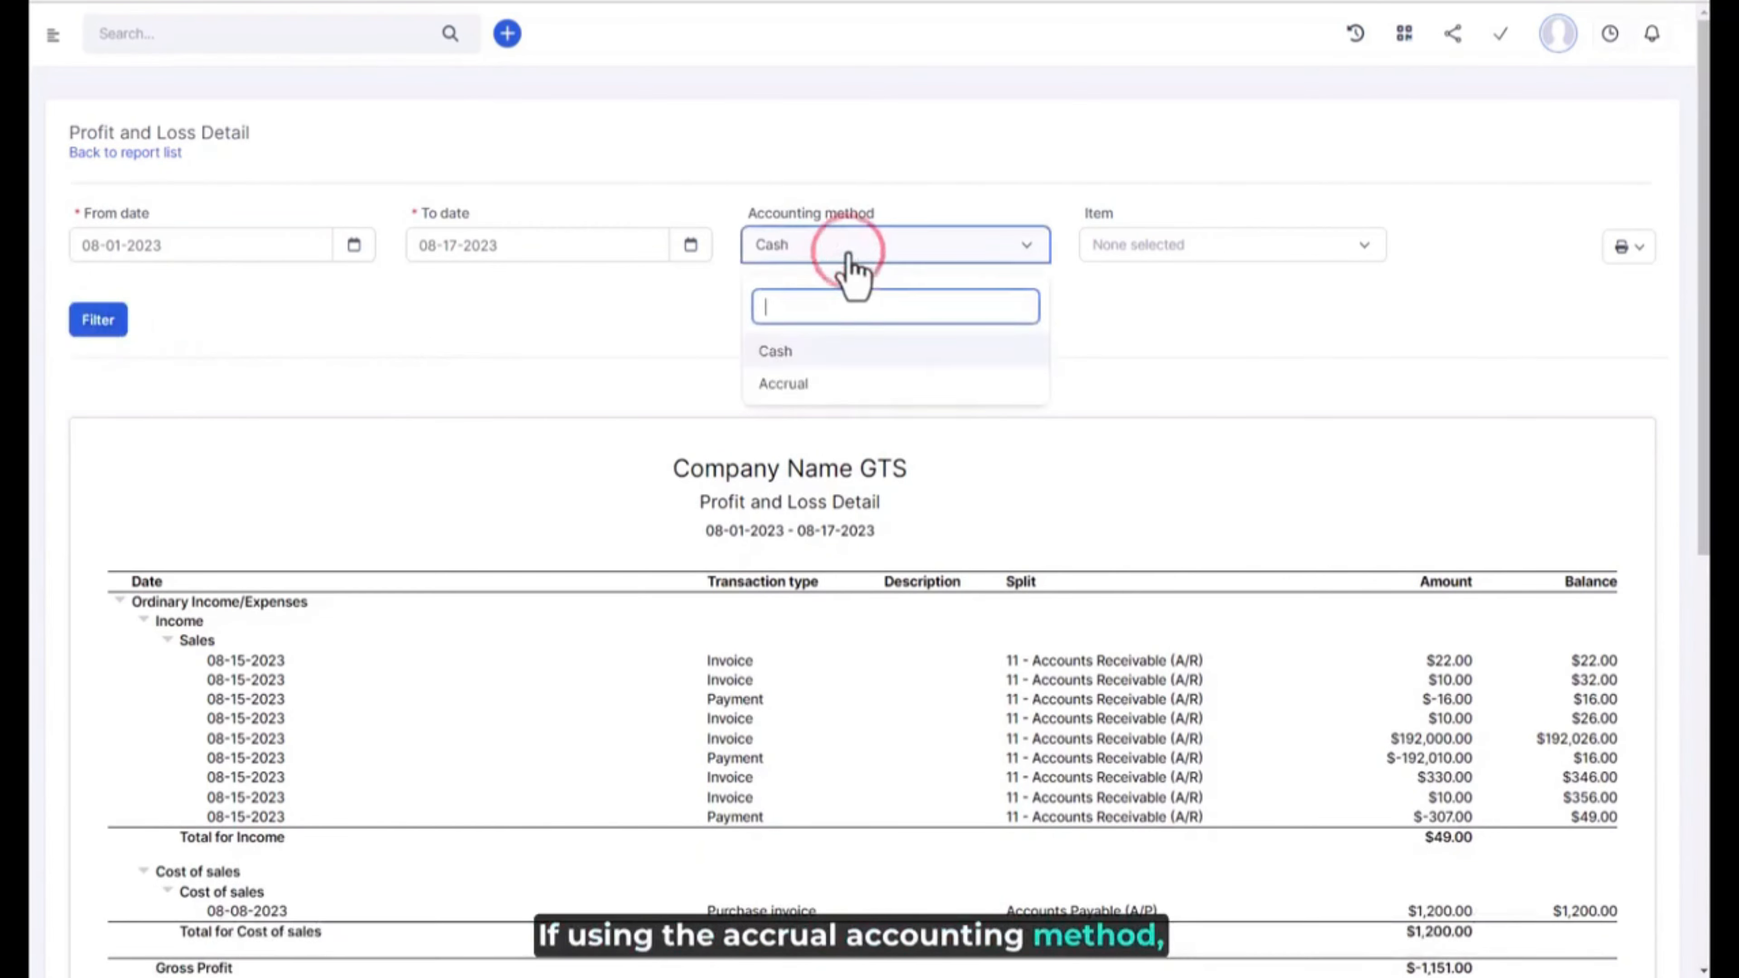
left_click(844, 385)
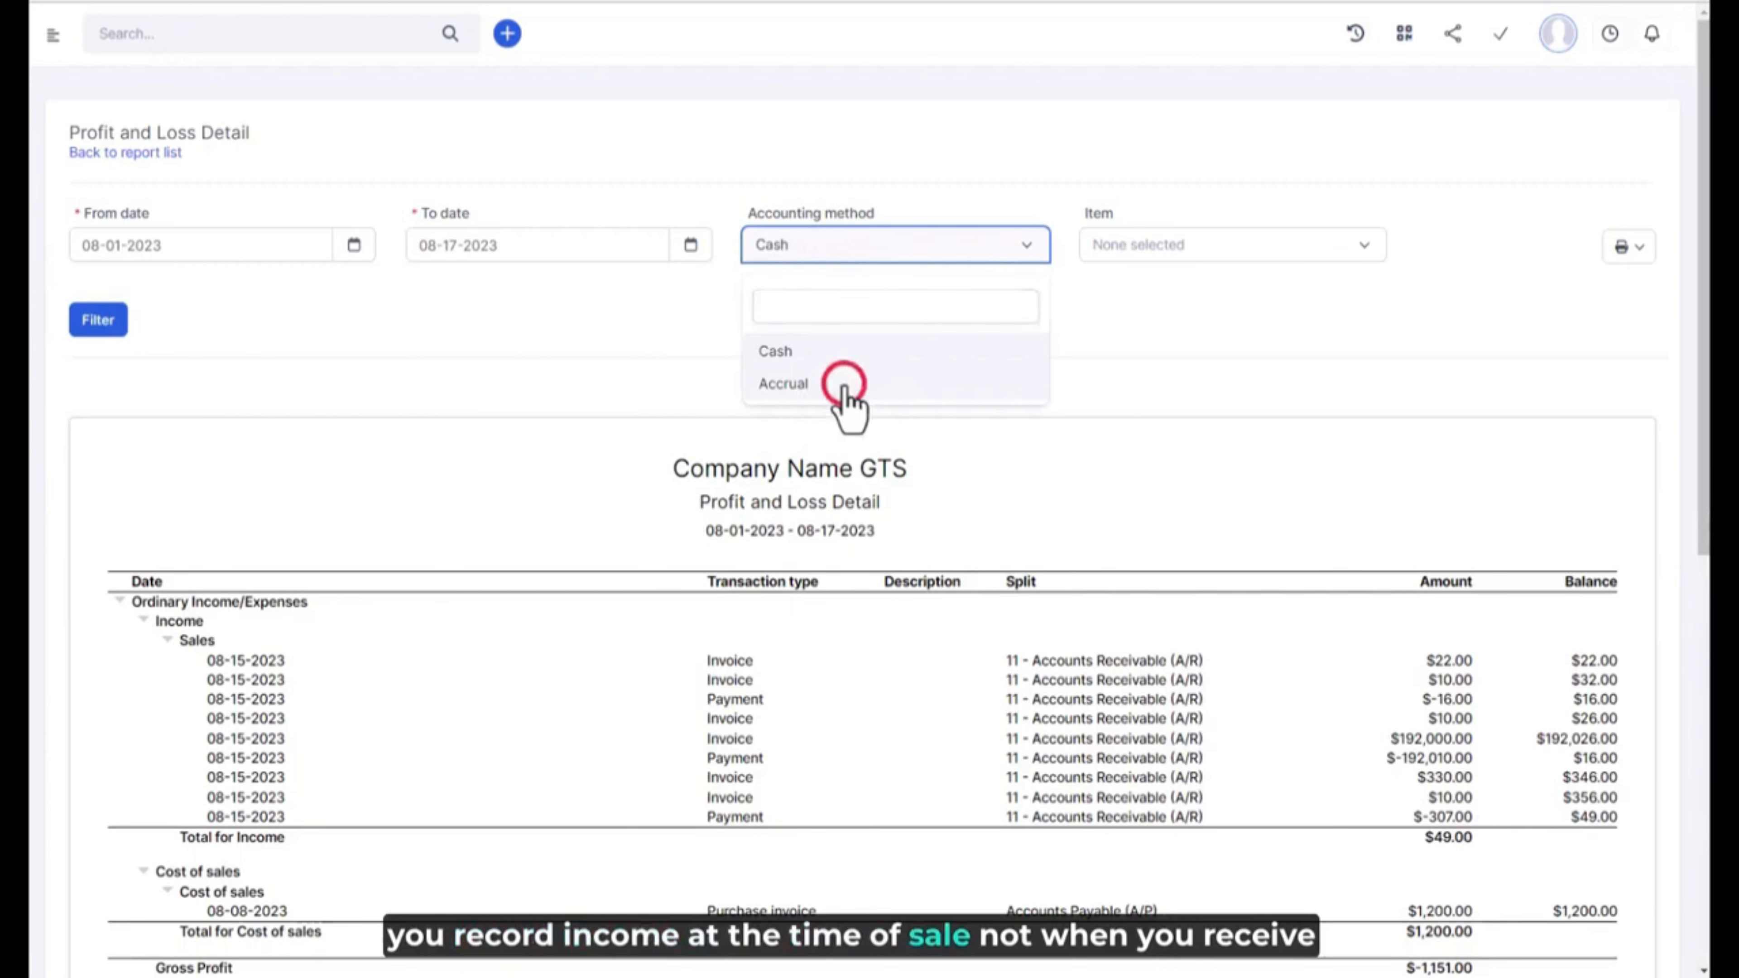
left_click(77, 326)
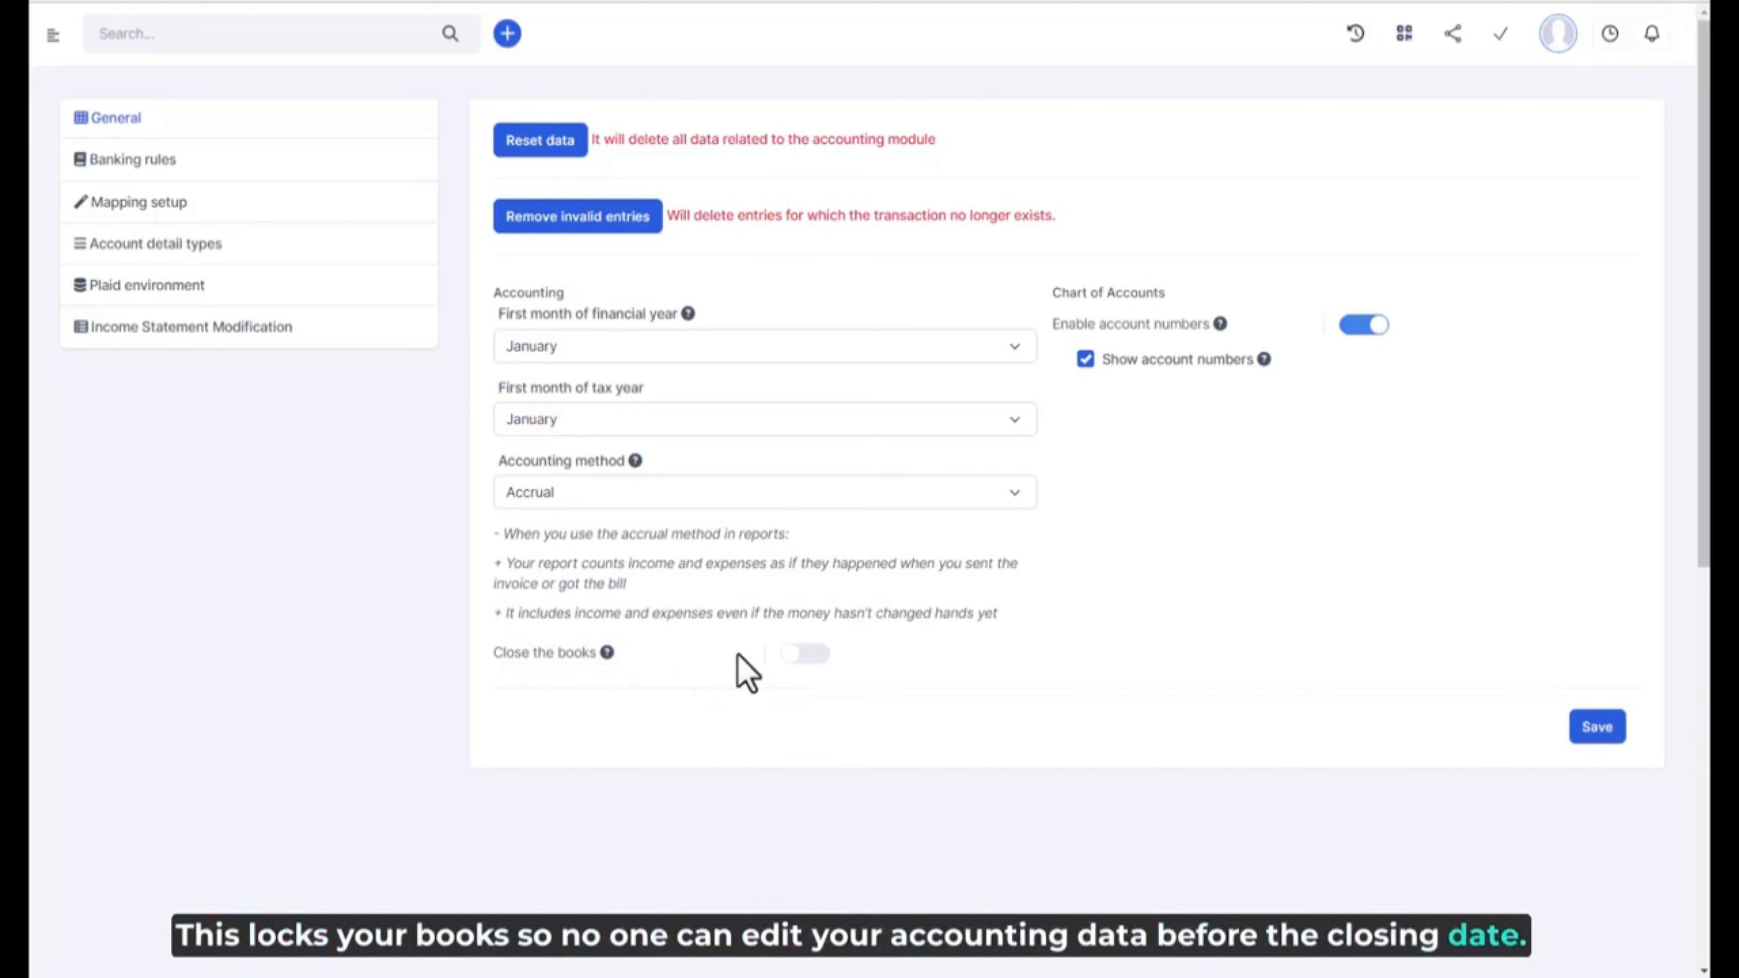
Turn on Close the books with closing date 08-16-2023, allowing changes after viewing a warning, and save the settings
left_click(816, 659)
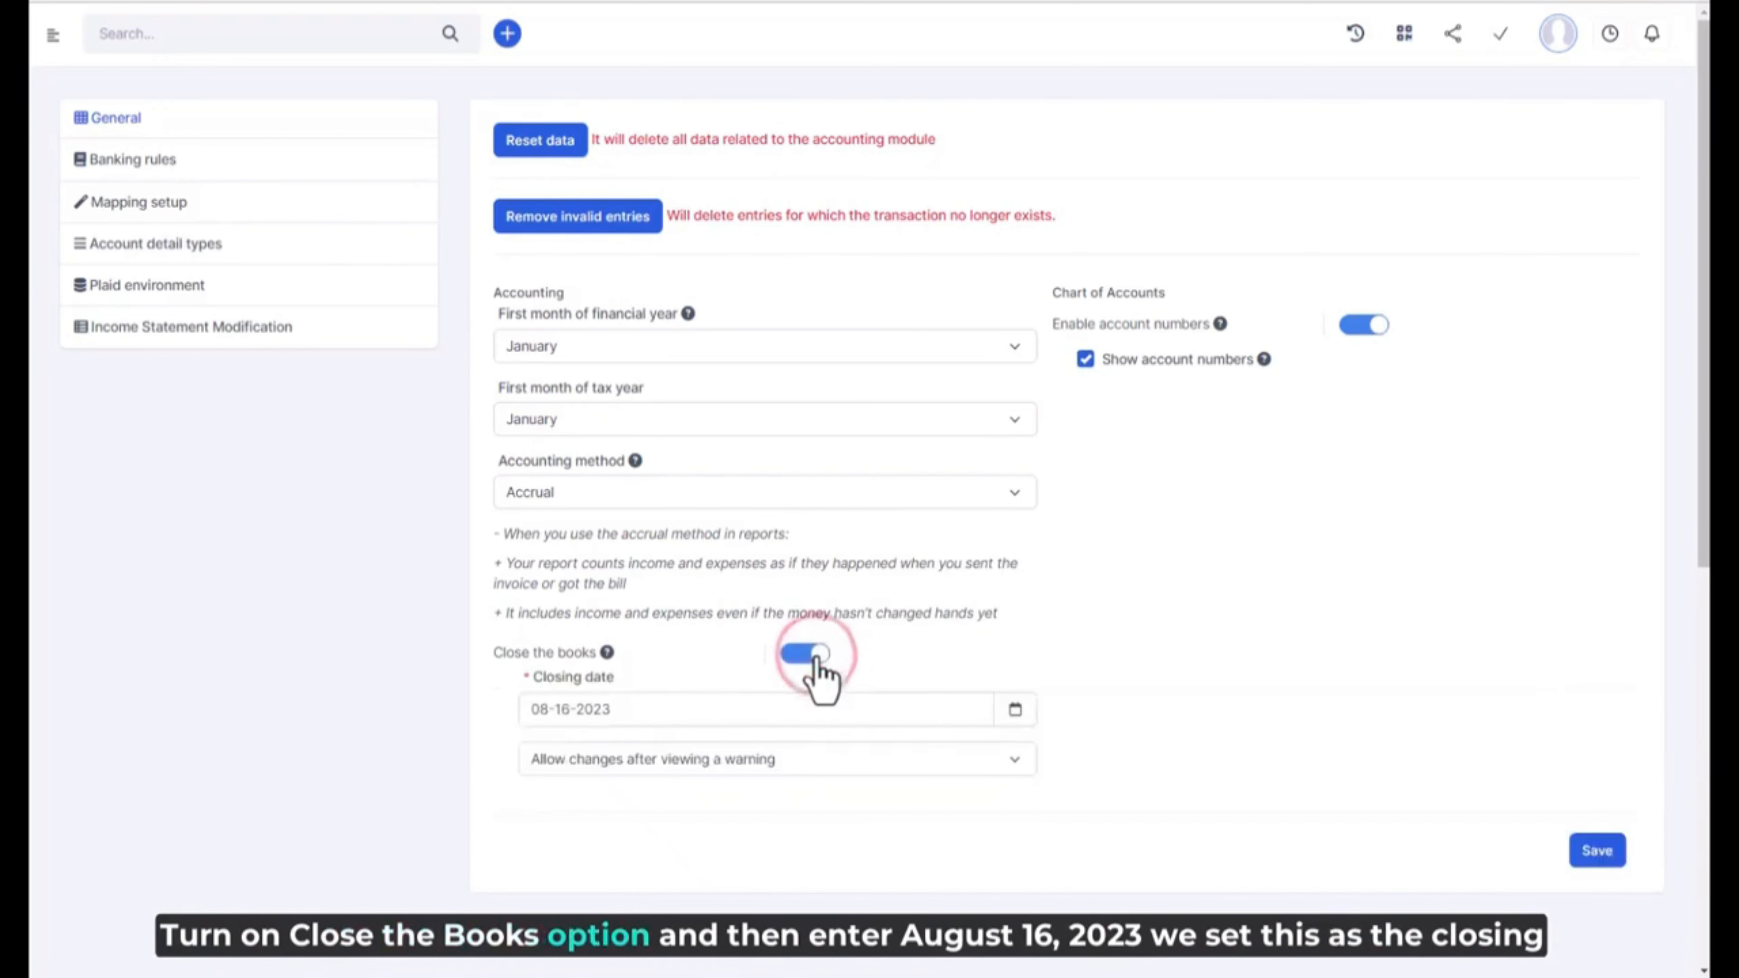
left_click(630, 712)
left_click(674, 613)
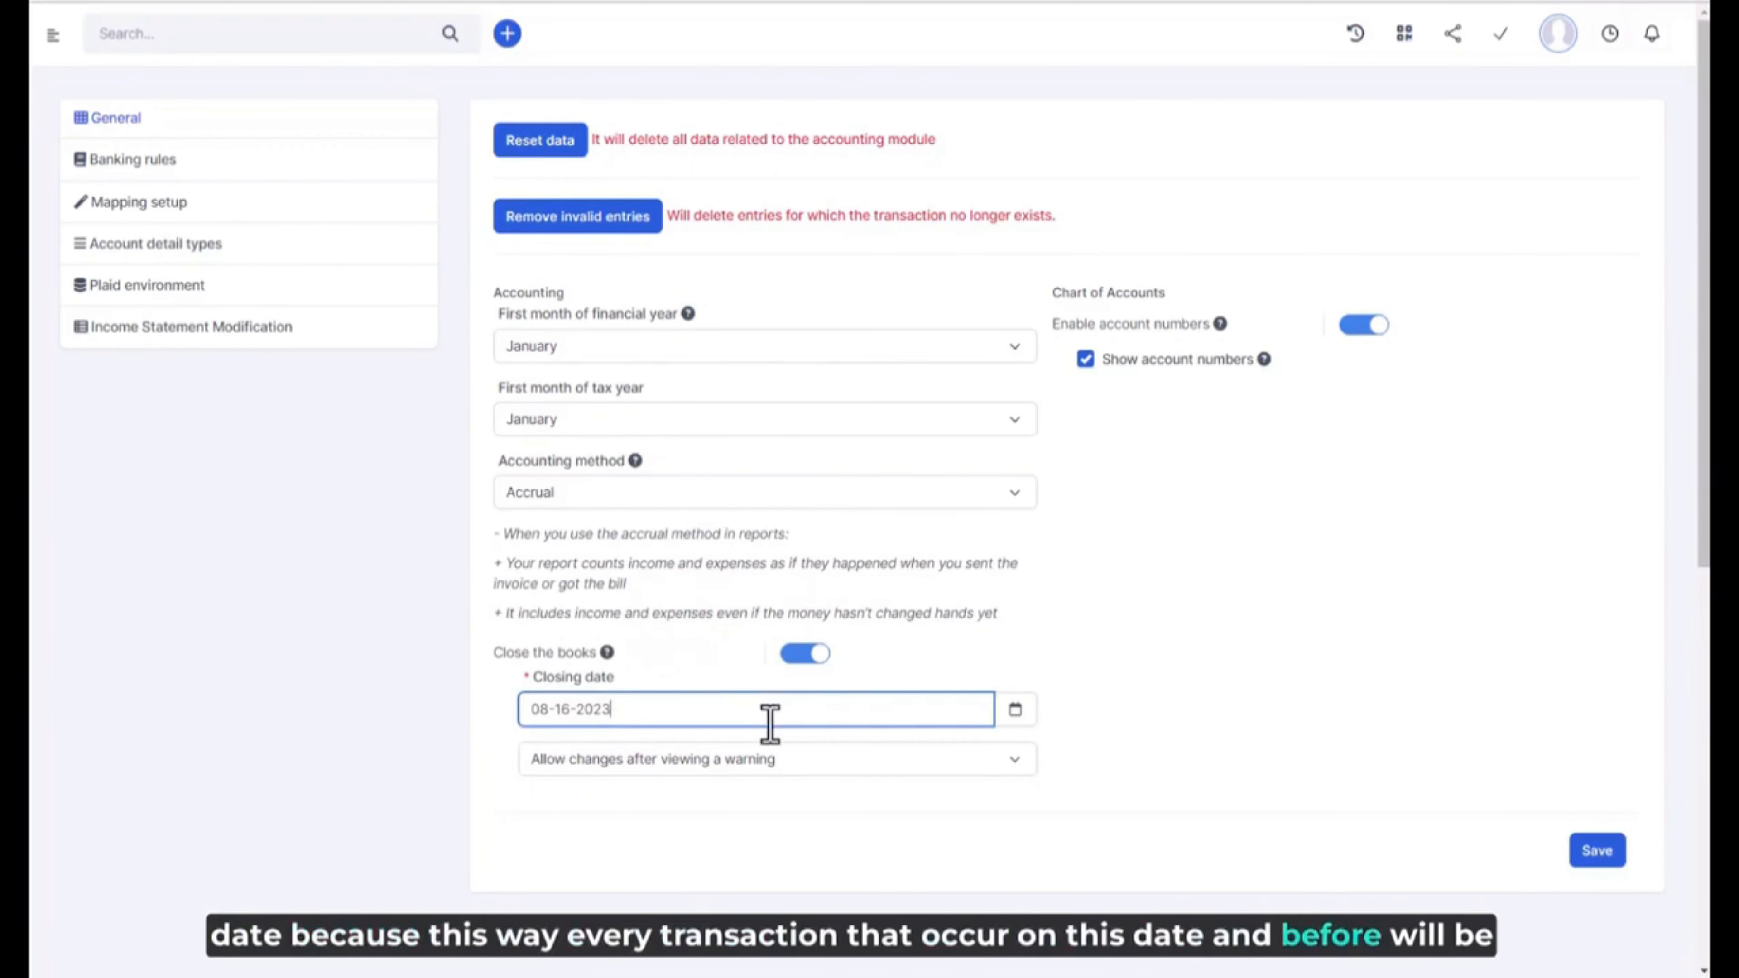
left_click(687, 772)
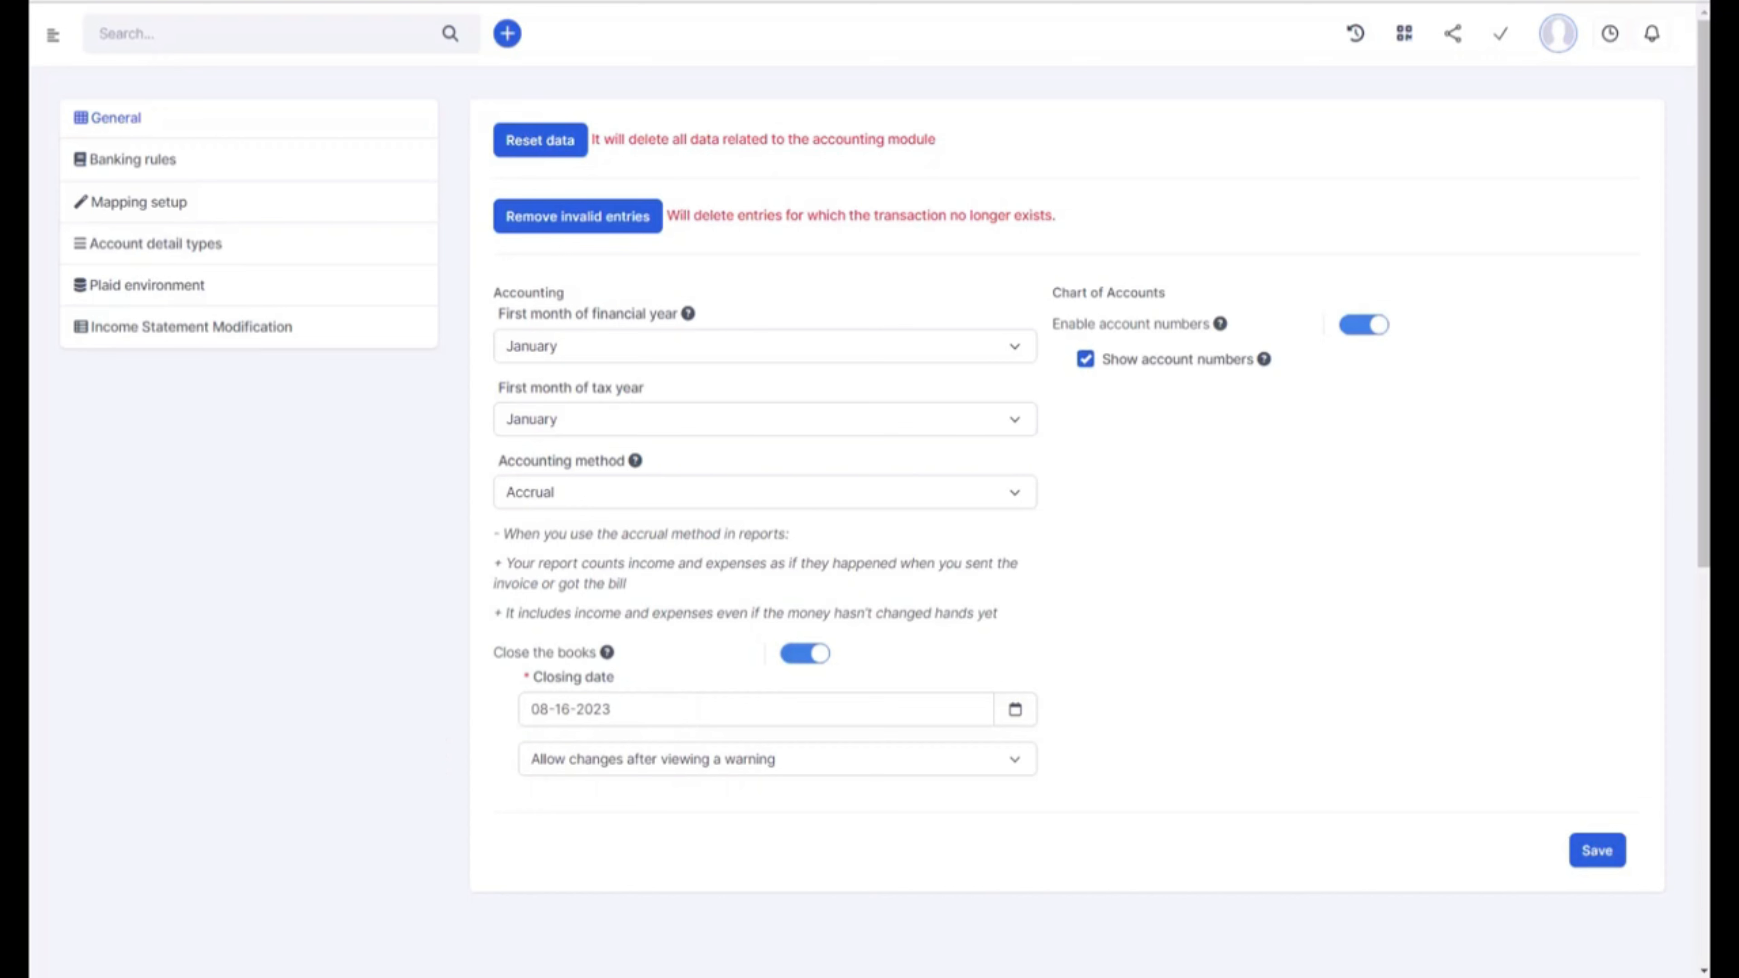
left_click(1597, 856)
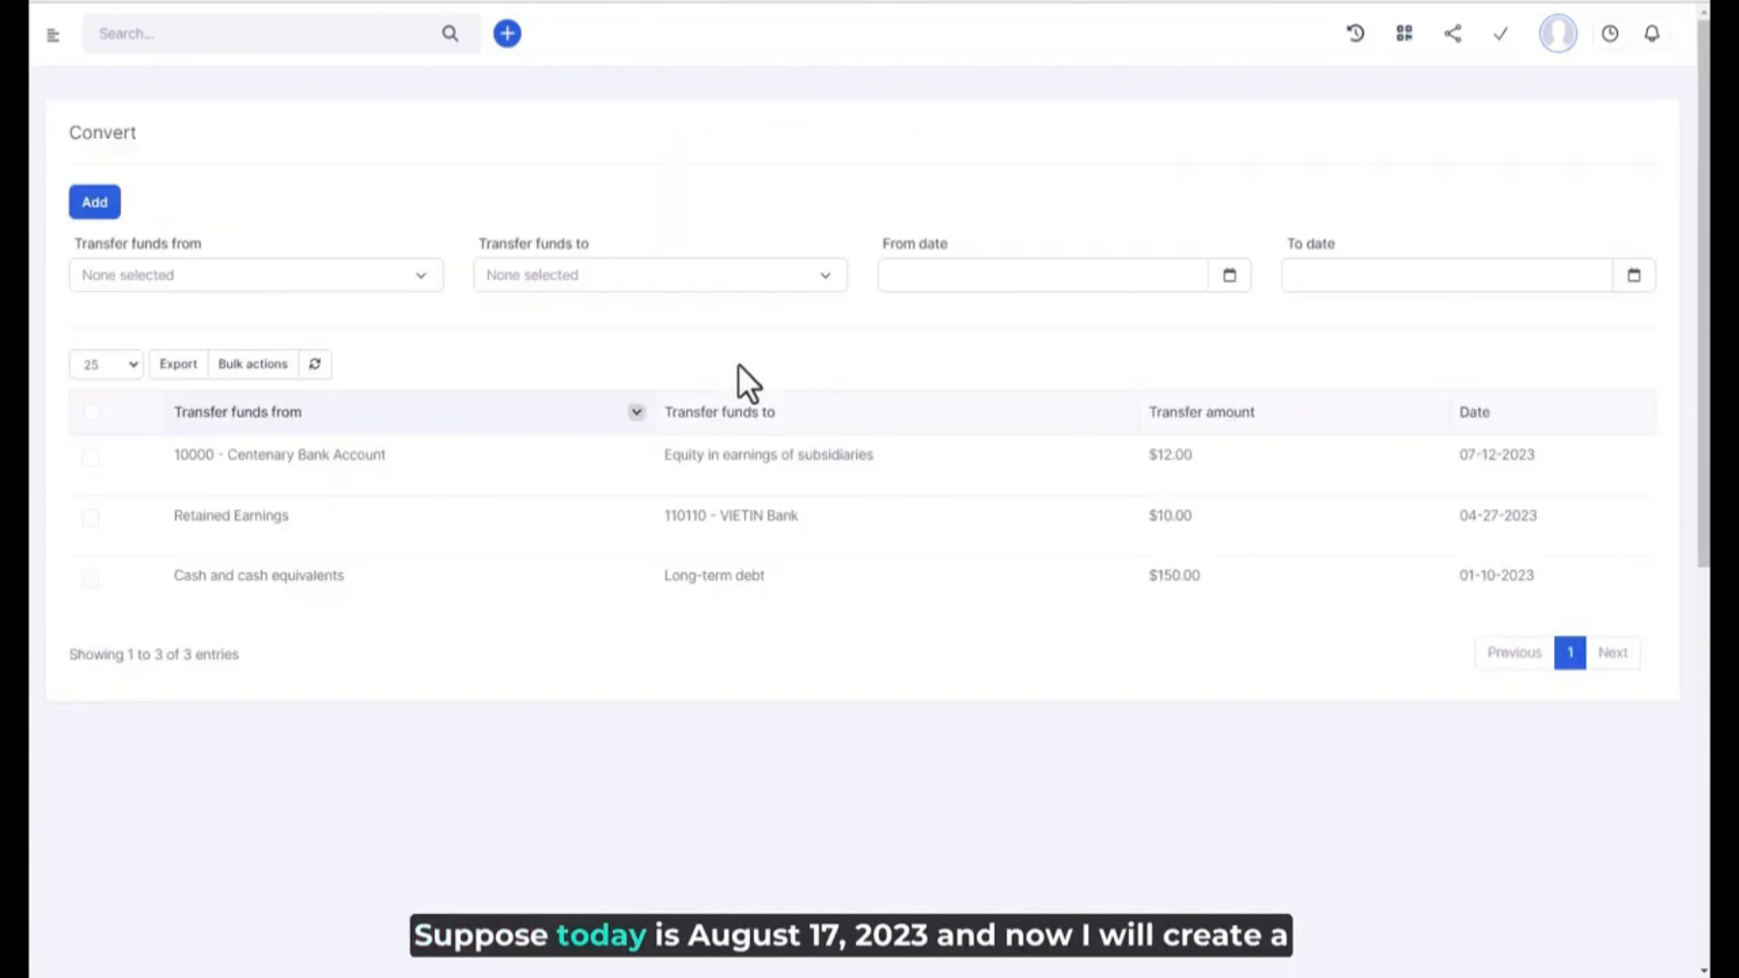
Start a new transfer of funds from 10000 - ACB Banking to Share capital
left_click(99, 204)
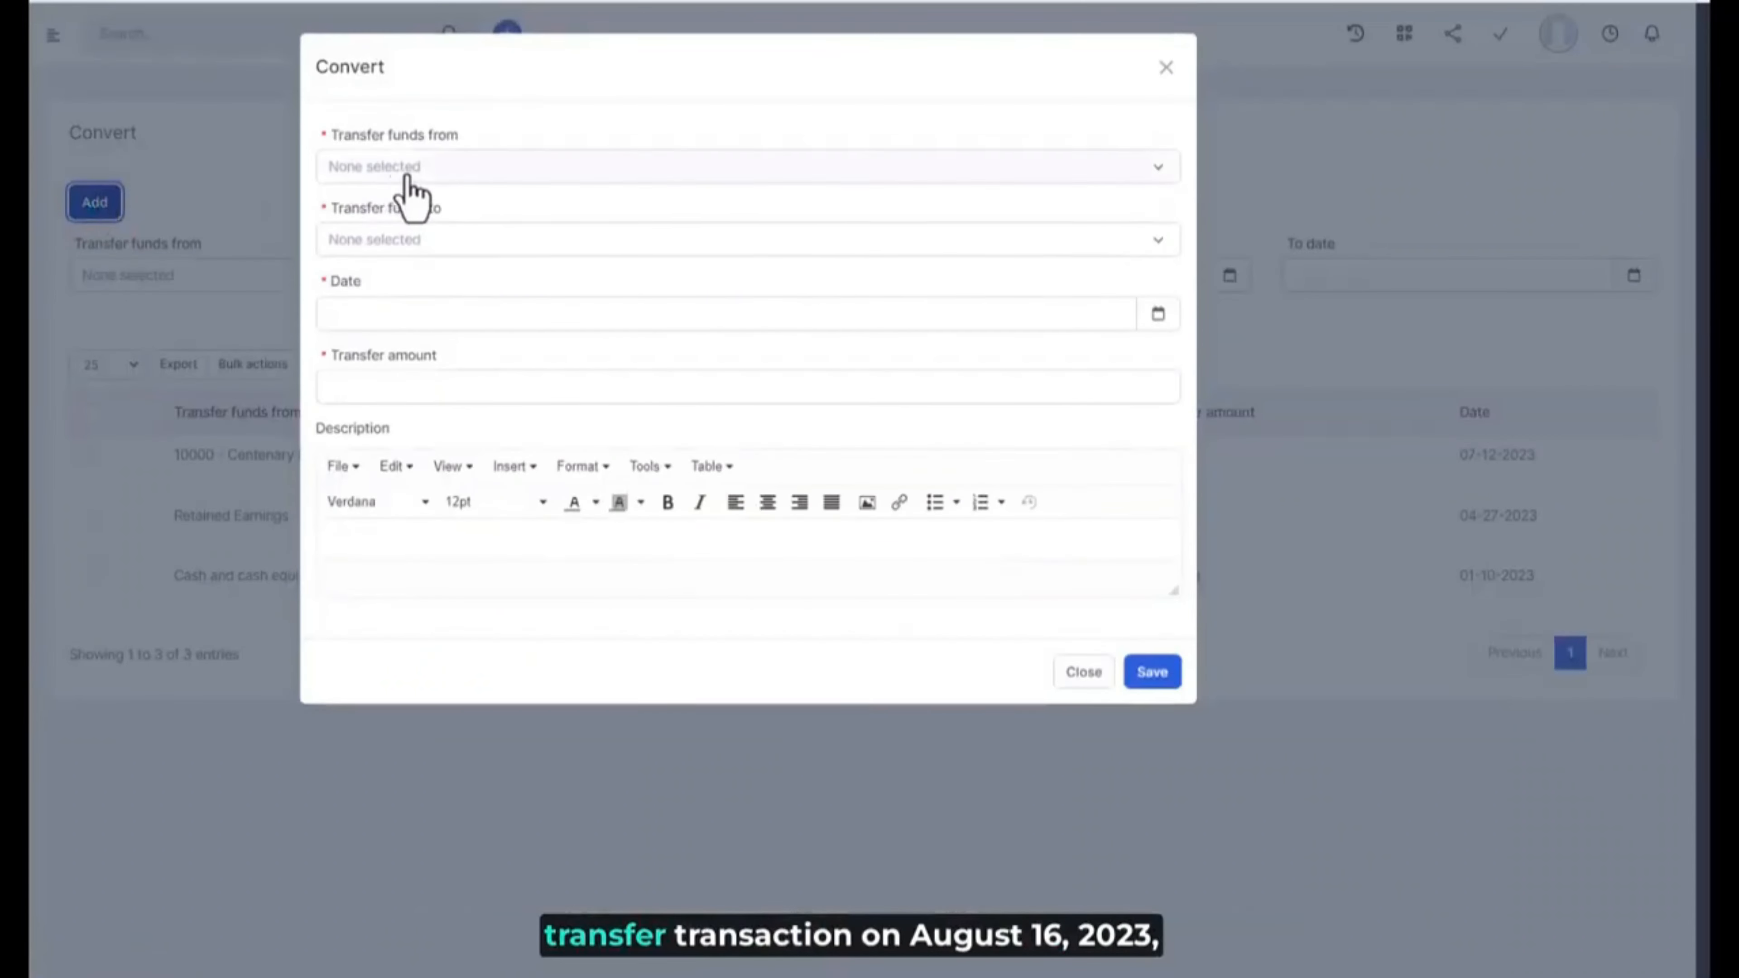
left_click(438, 167)
left_click(444, 309)
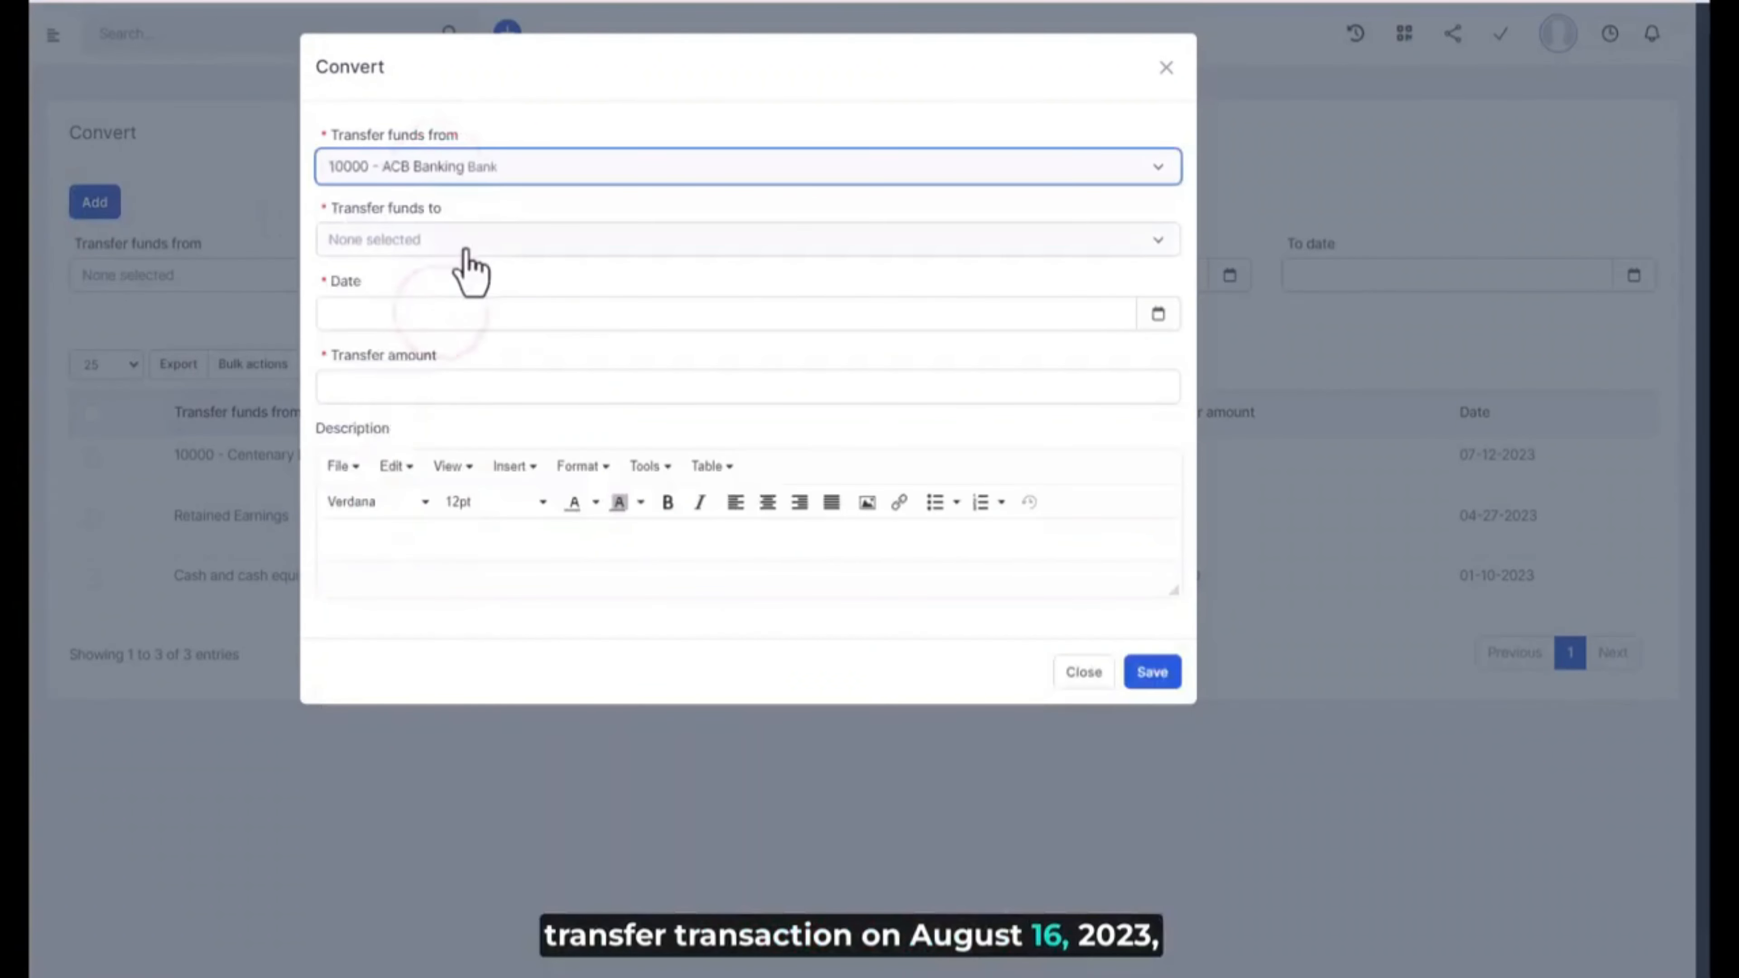
left_click(465, 244)
left_click(445, 510)
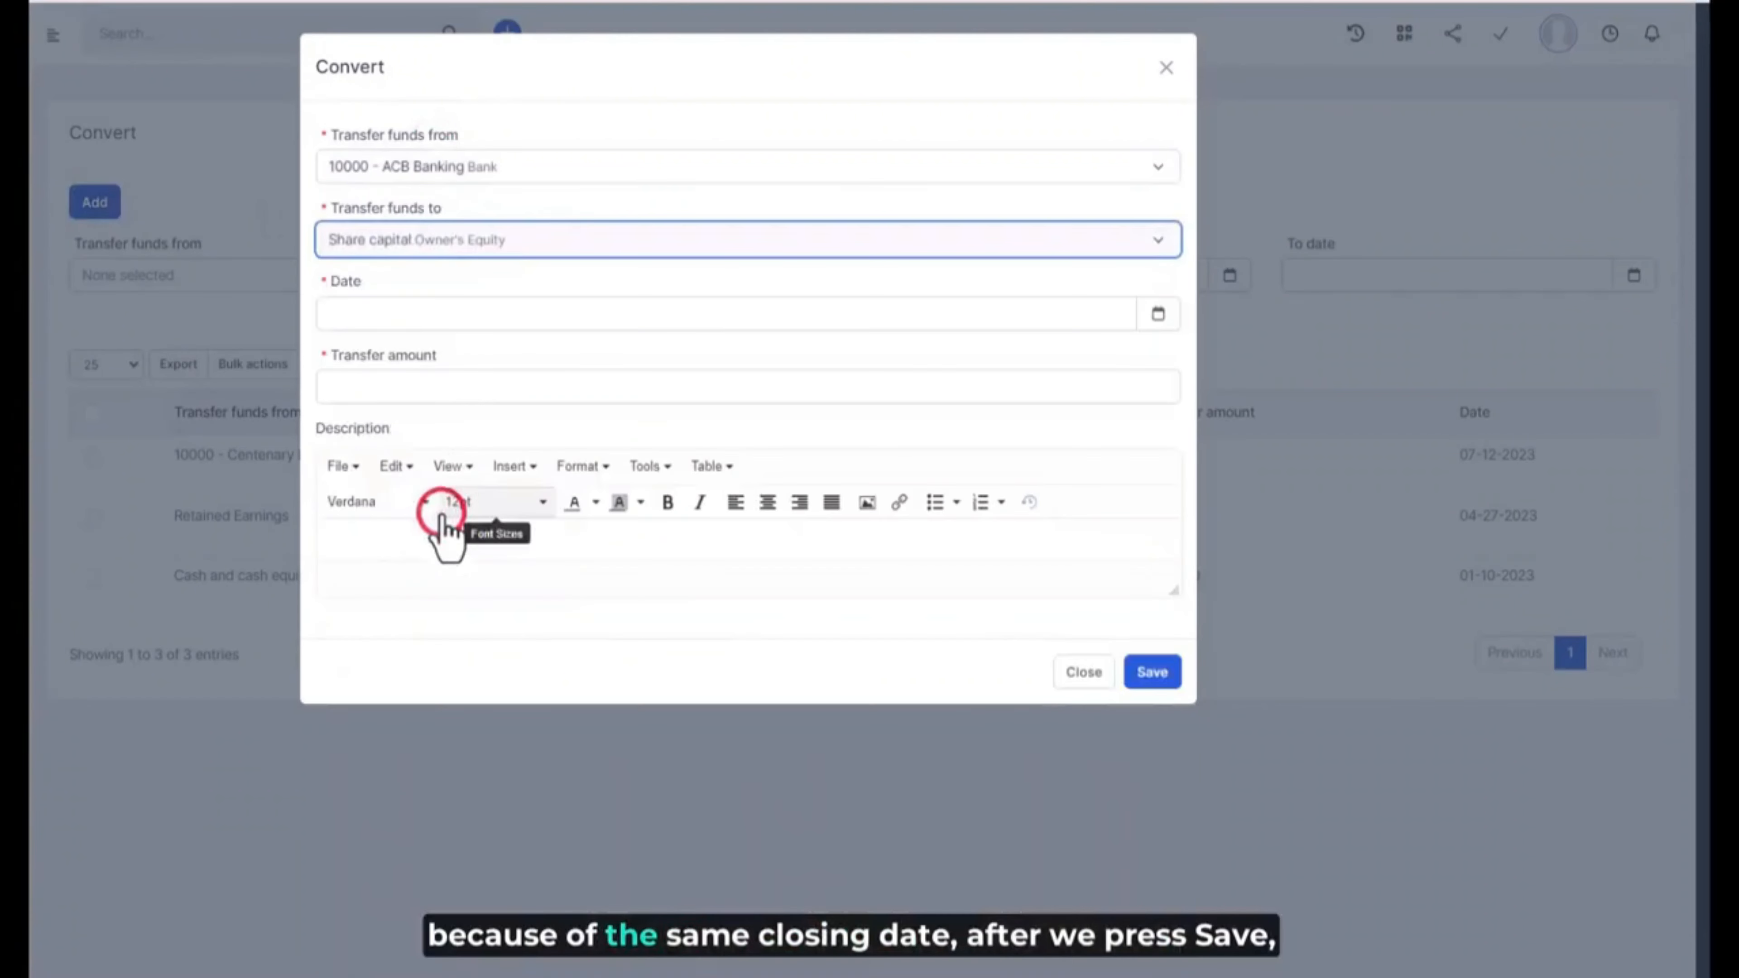
Date the ACB Banking transfer 08-16-2023, set its amount to 100 and try to save it
left_click(482, 316)
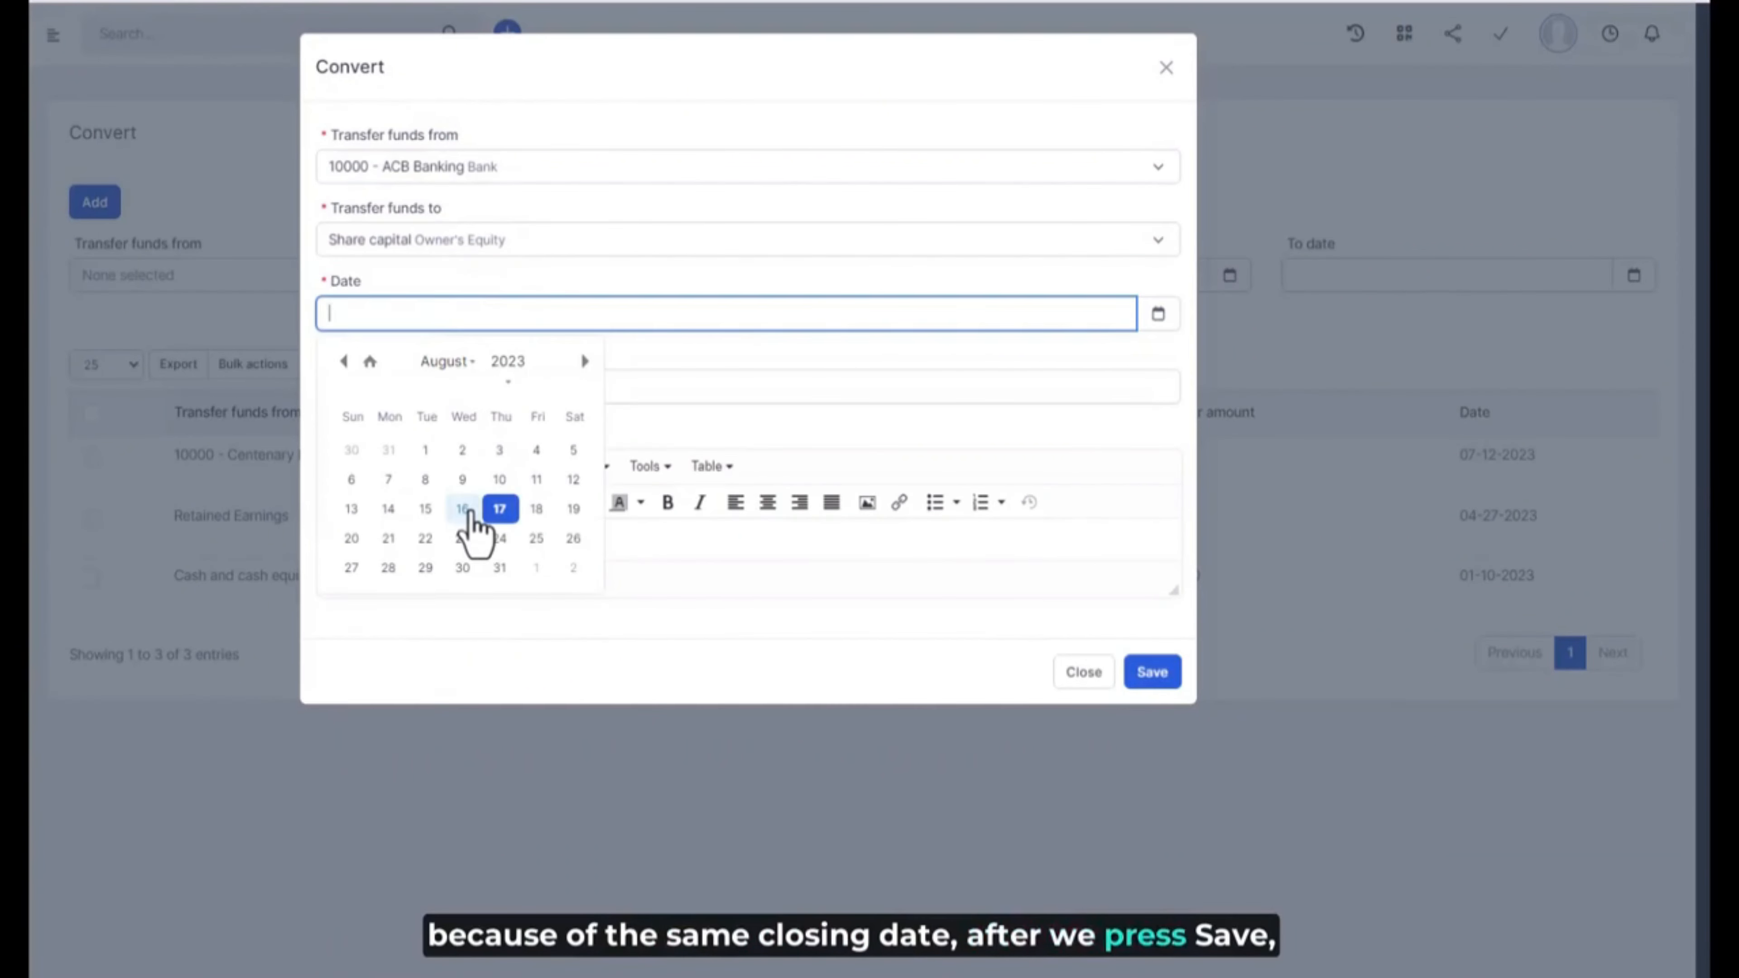
left_click(470, 526)
left_click(430, 391)
type("100")
left_click(539, 425)
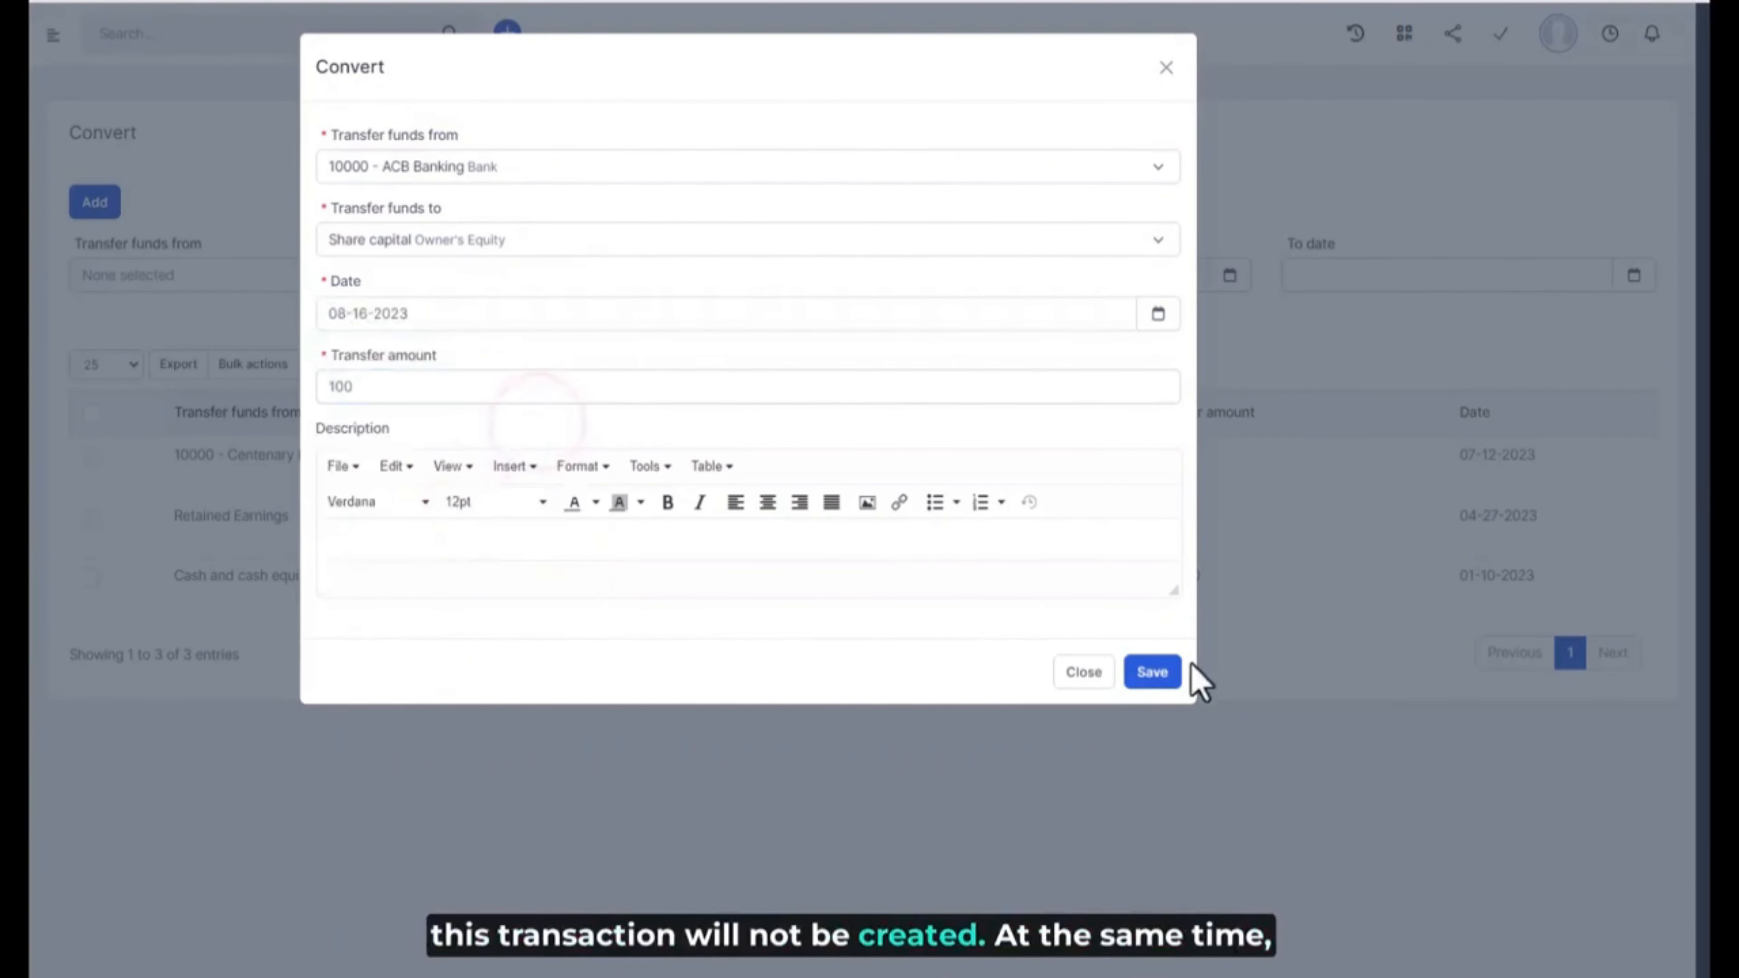
left_click(1152, 672)
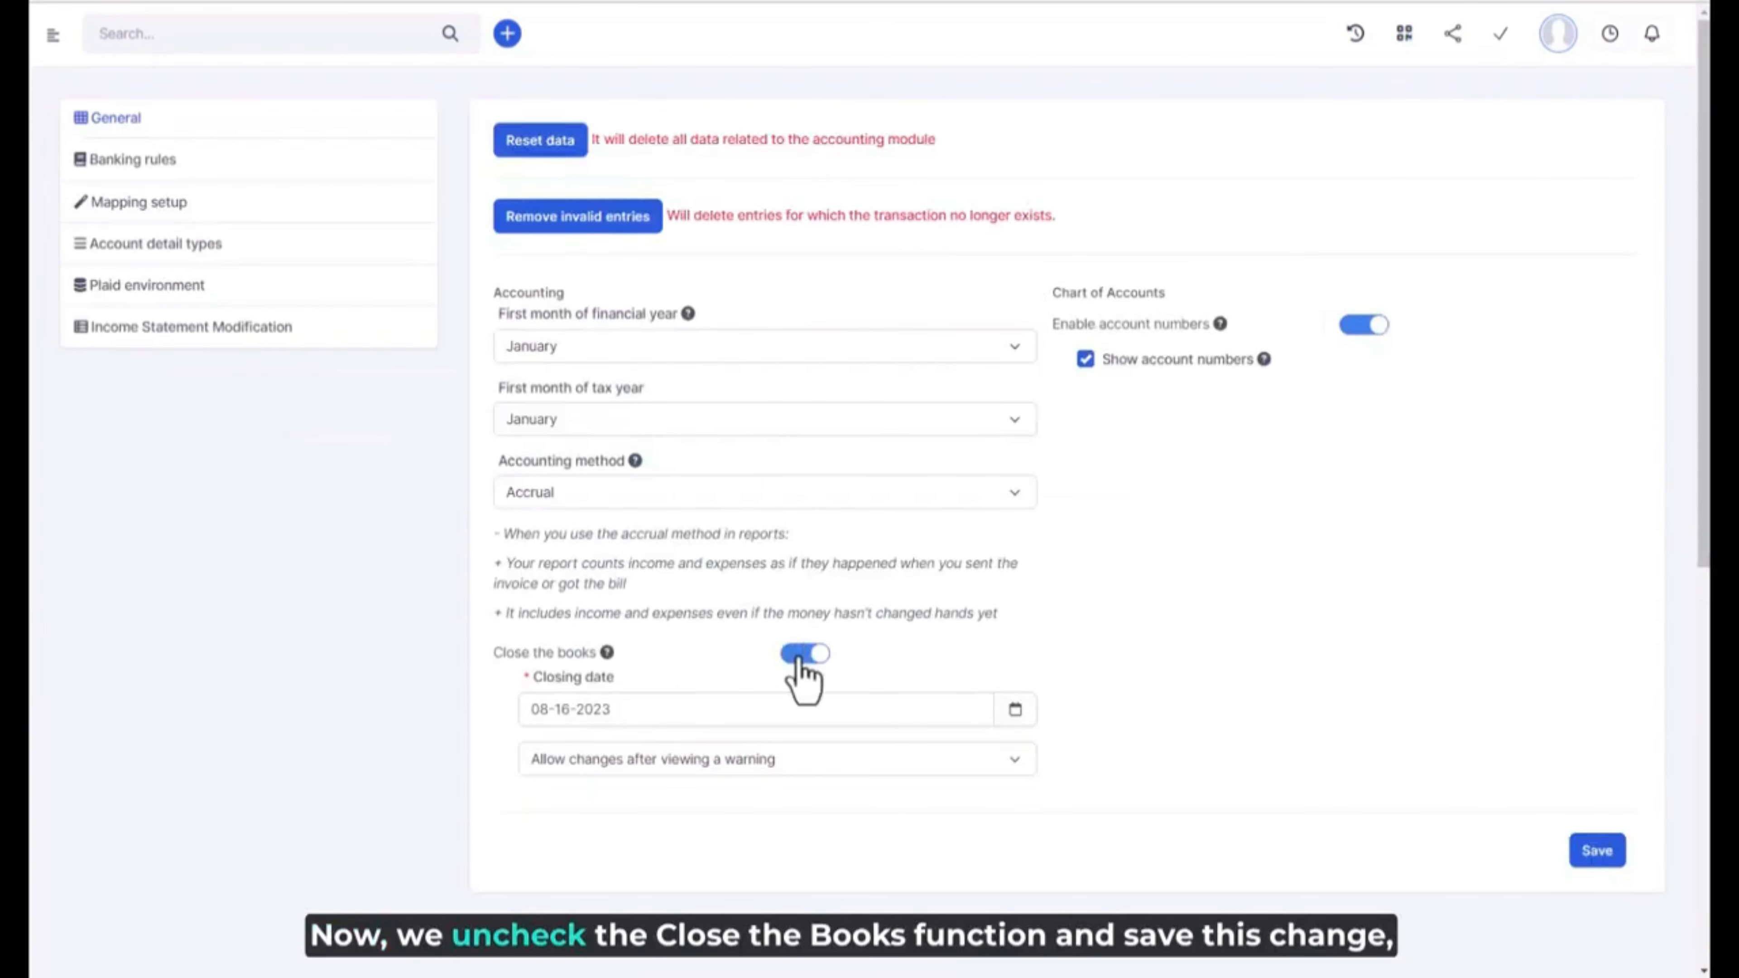
Turn off Close the books in the general accounting settings and save the change
left_click(801, 656)
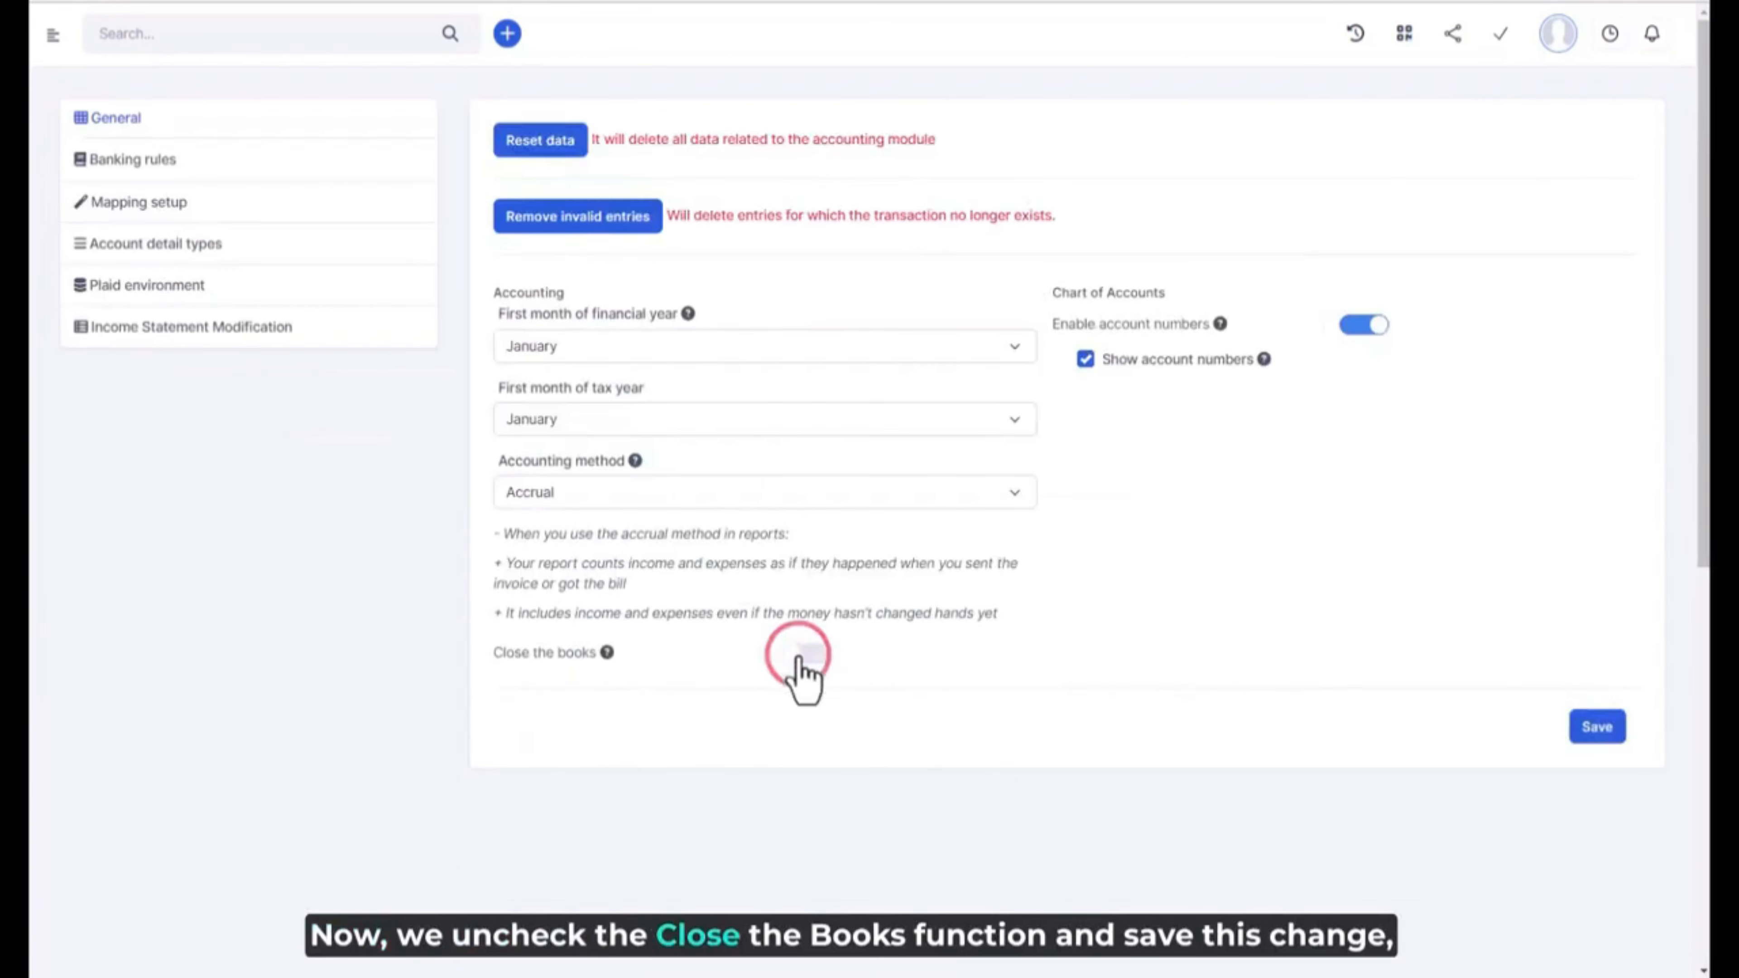
left_click(1596, 731)
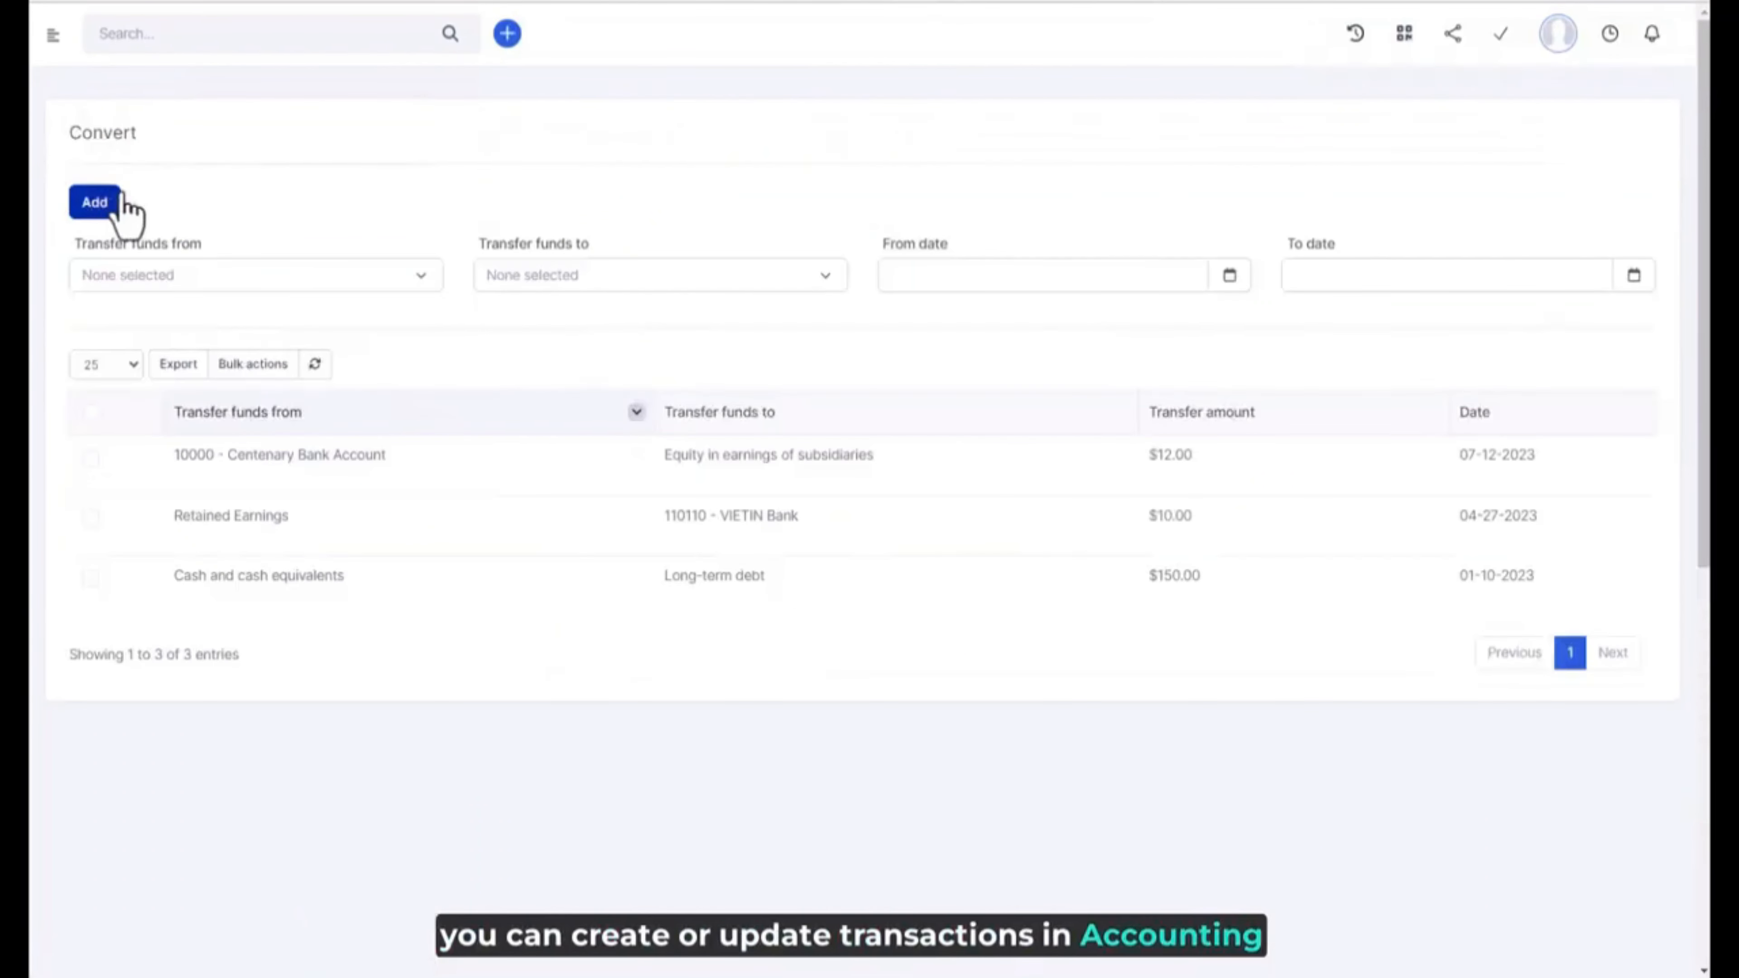
Start a new transfer of funds from 110110 - VIETIN Bank to Long-term debt
left_click(95, 202)
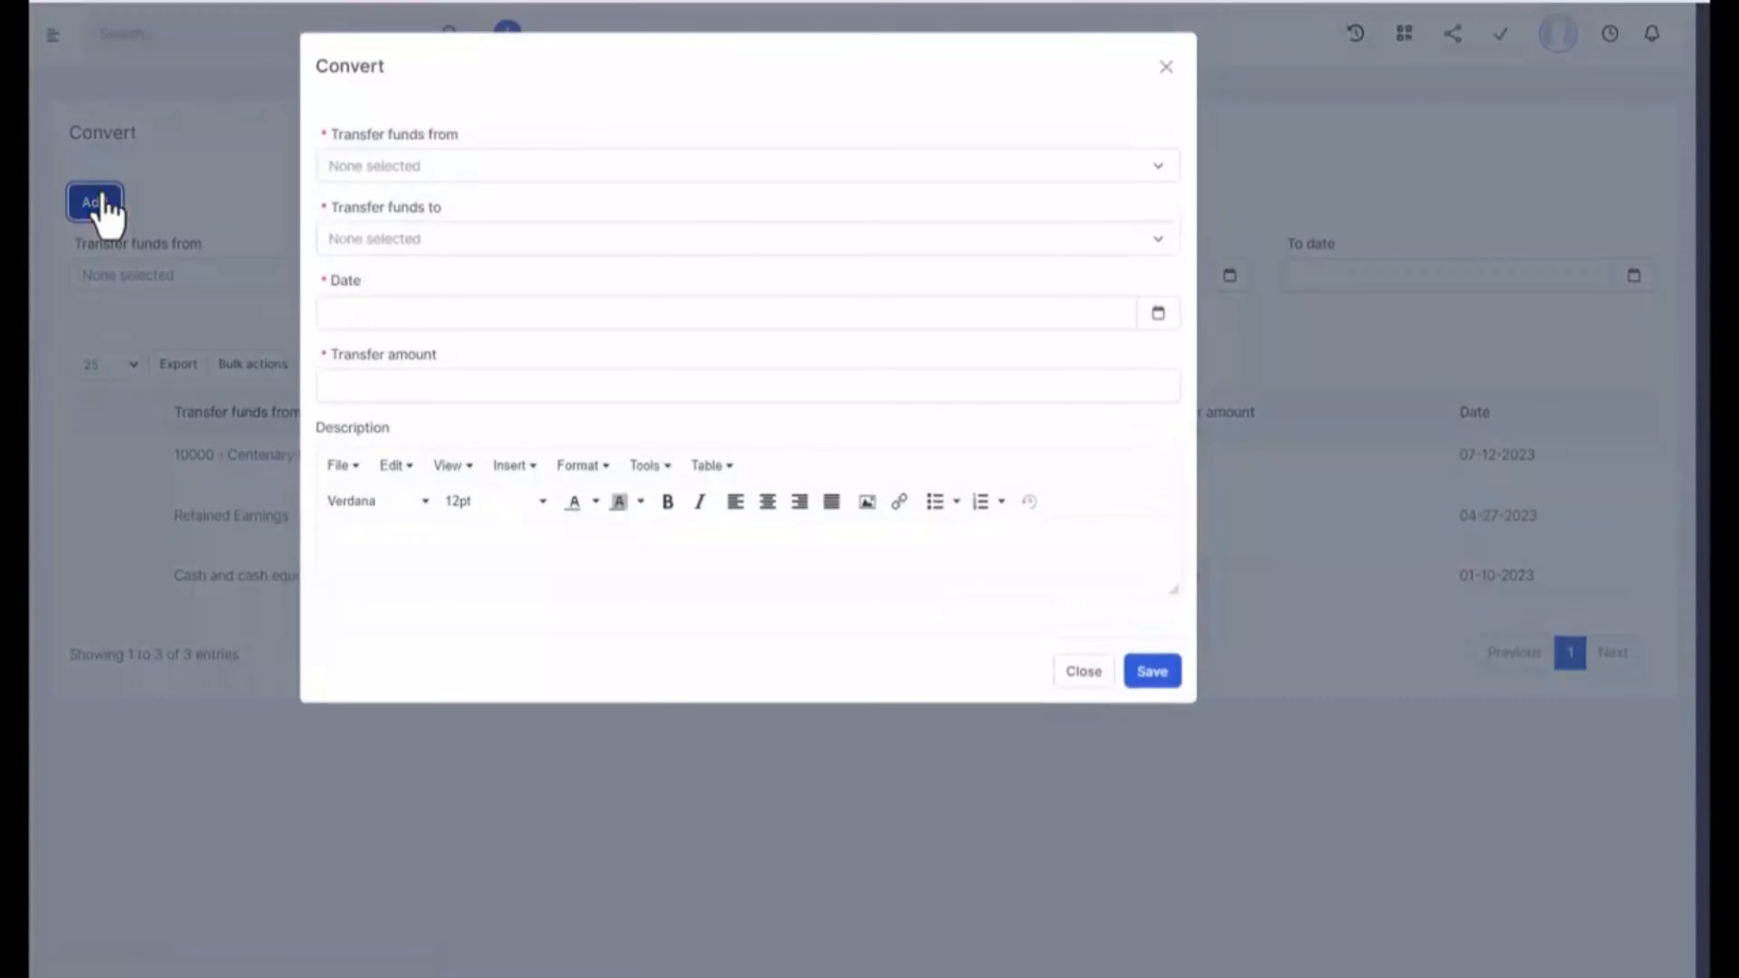
left_click(417, 165)
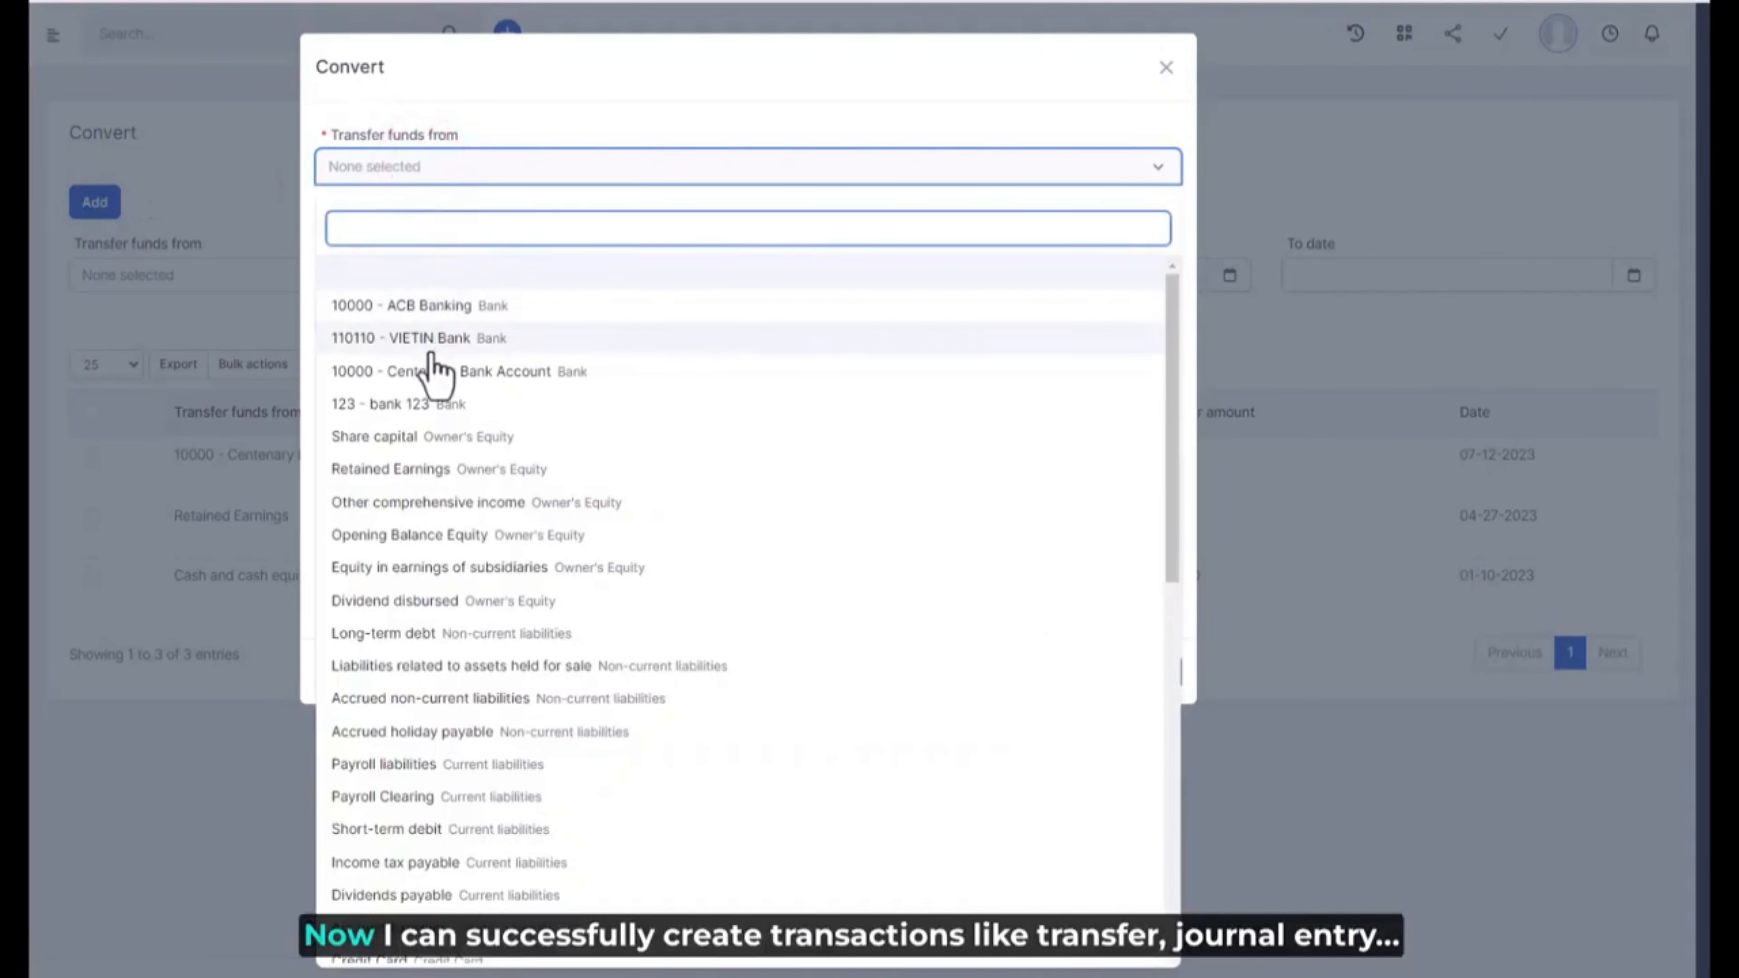
left_click(431, 340)
left_click(481, 241)
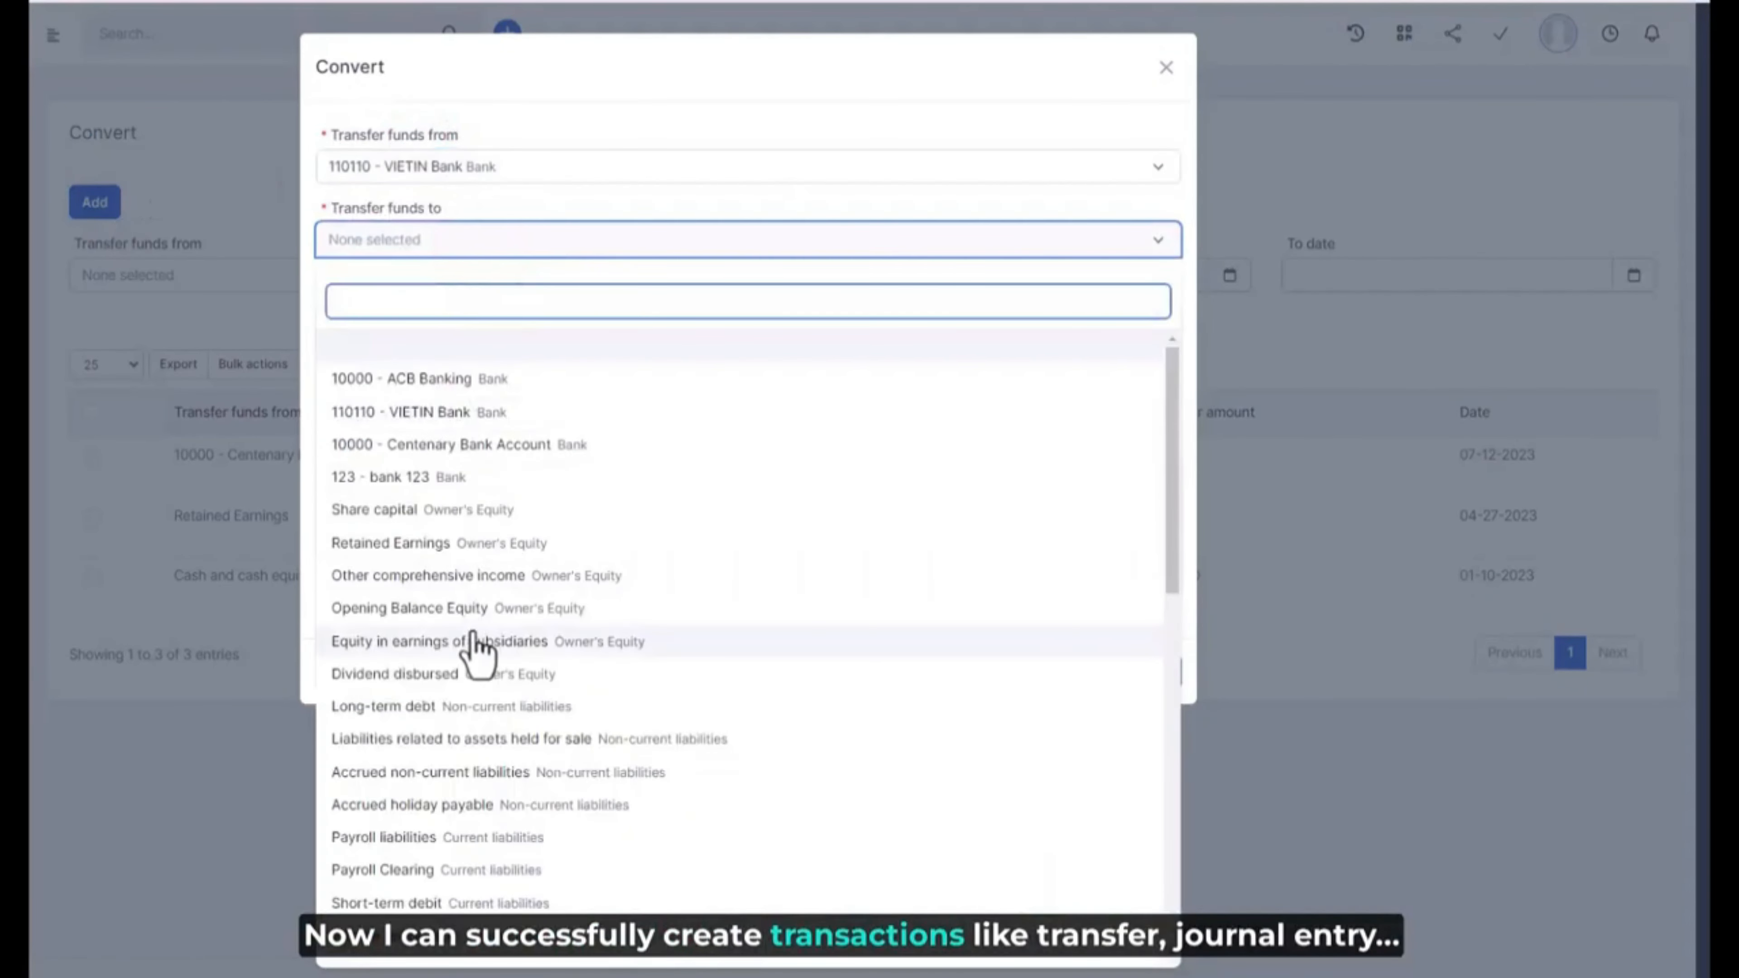
left_click(515, 705)
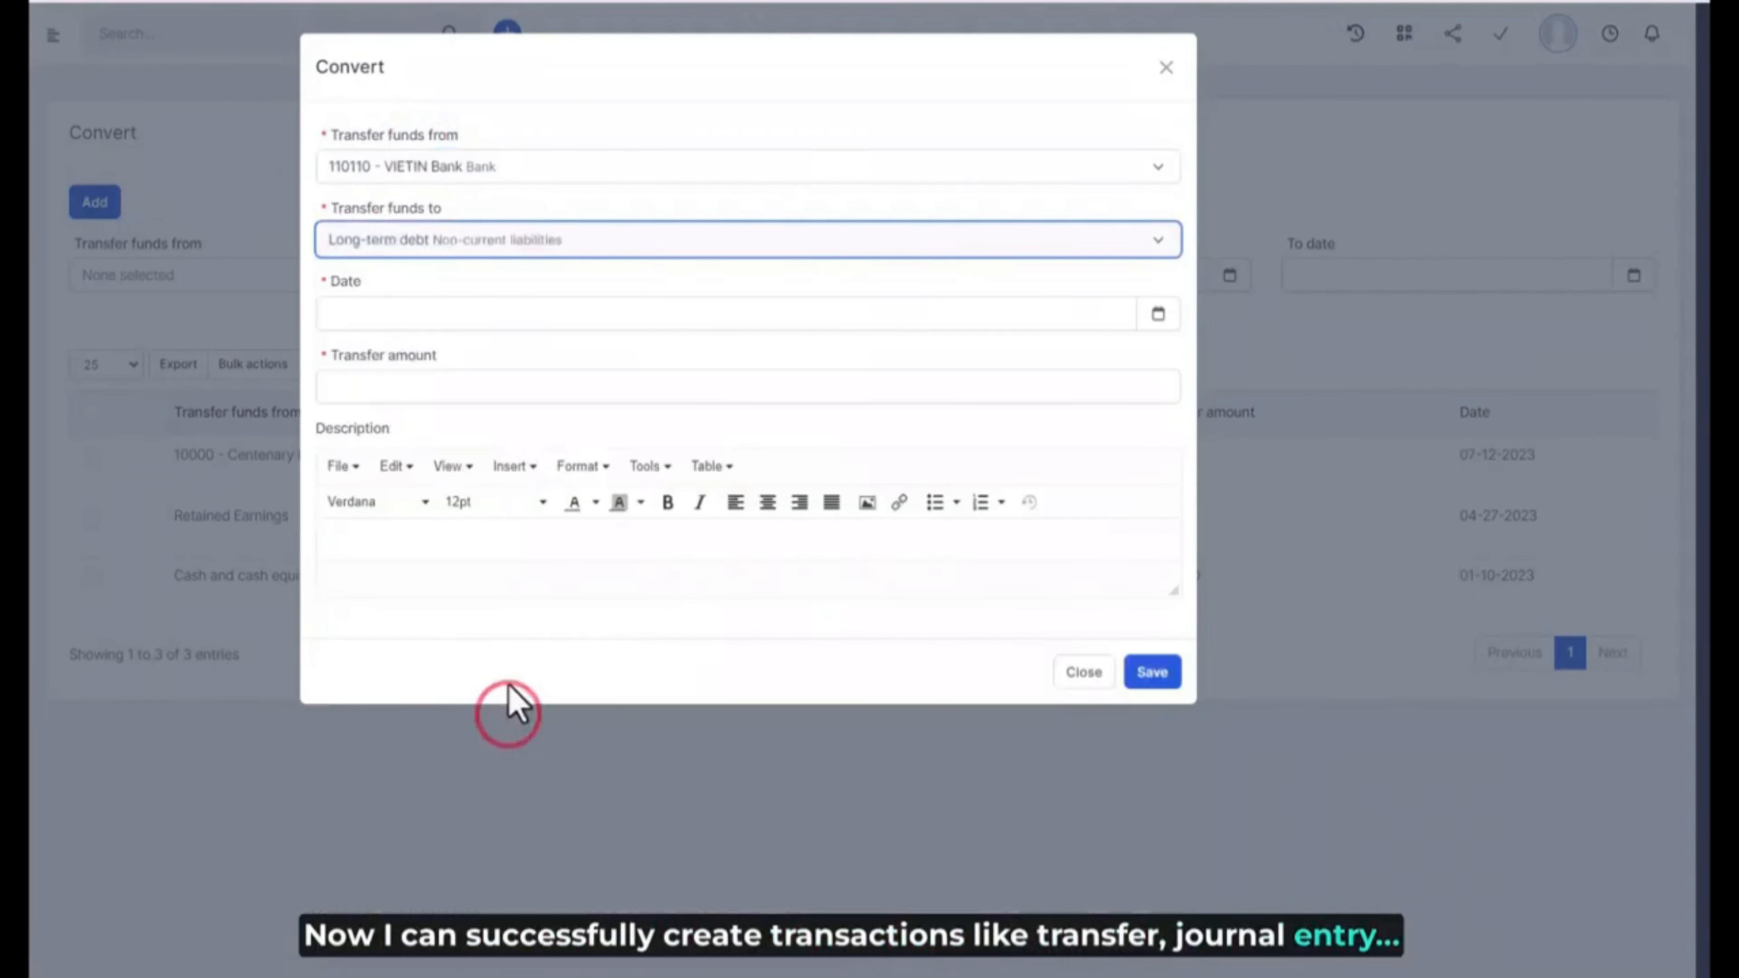
Date the VIETIN Bank transfer 08-16-2023, fill in the transfer amount and save it
left_click(544, 308)
left_click(466, 510)
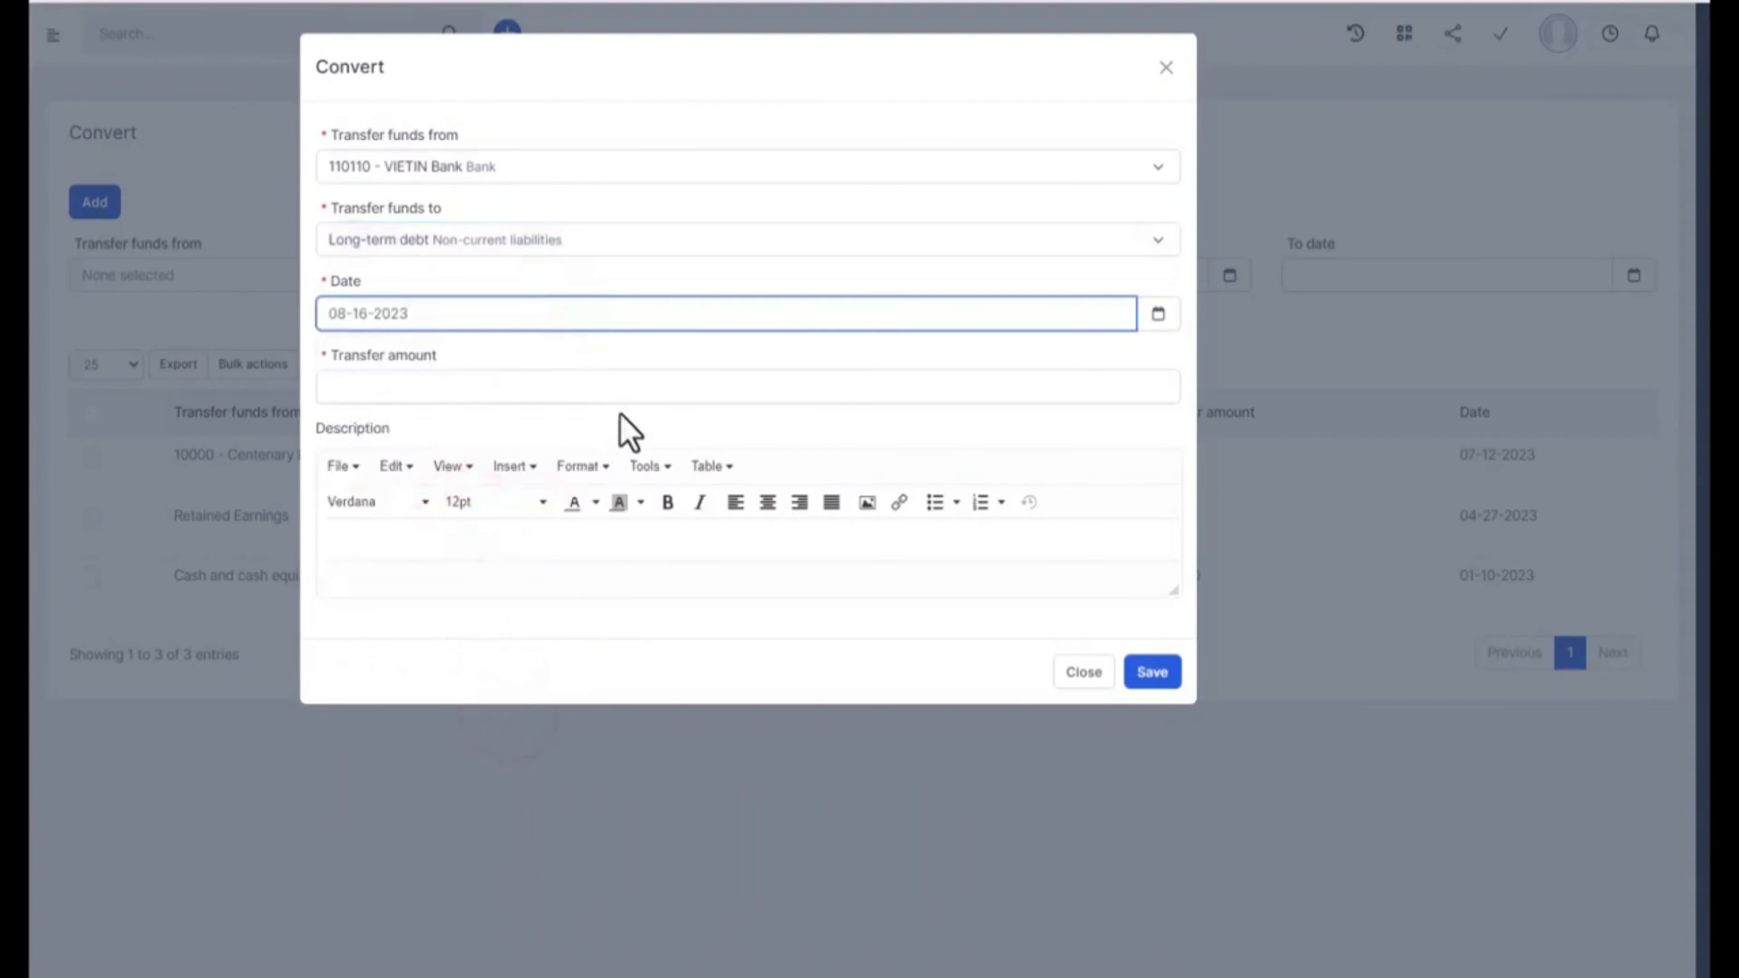
left_click(635, 387)
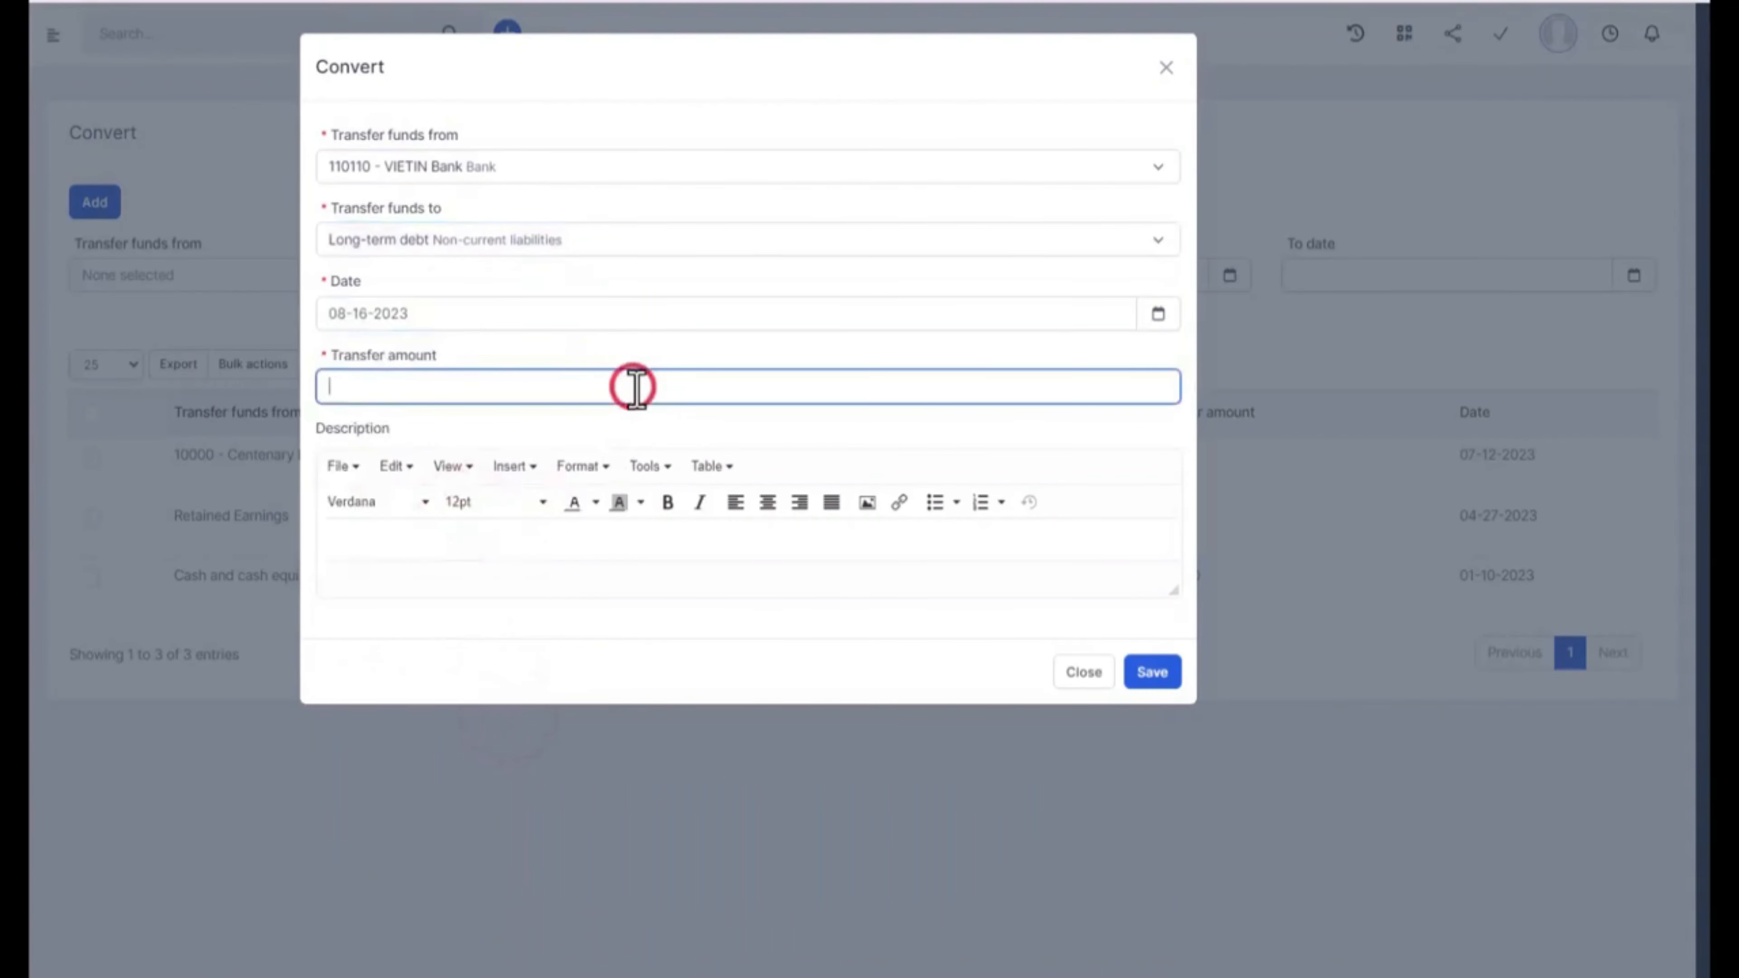
left_click(1171, 674)
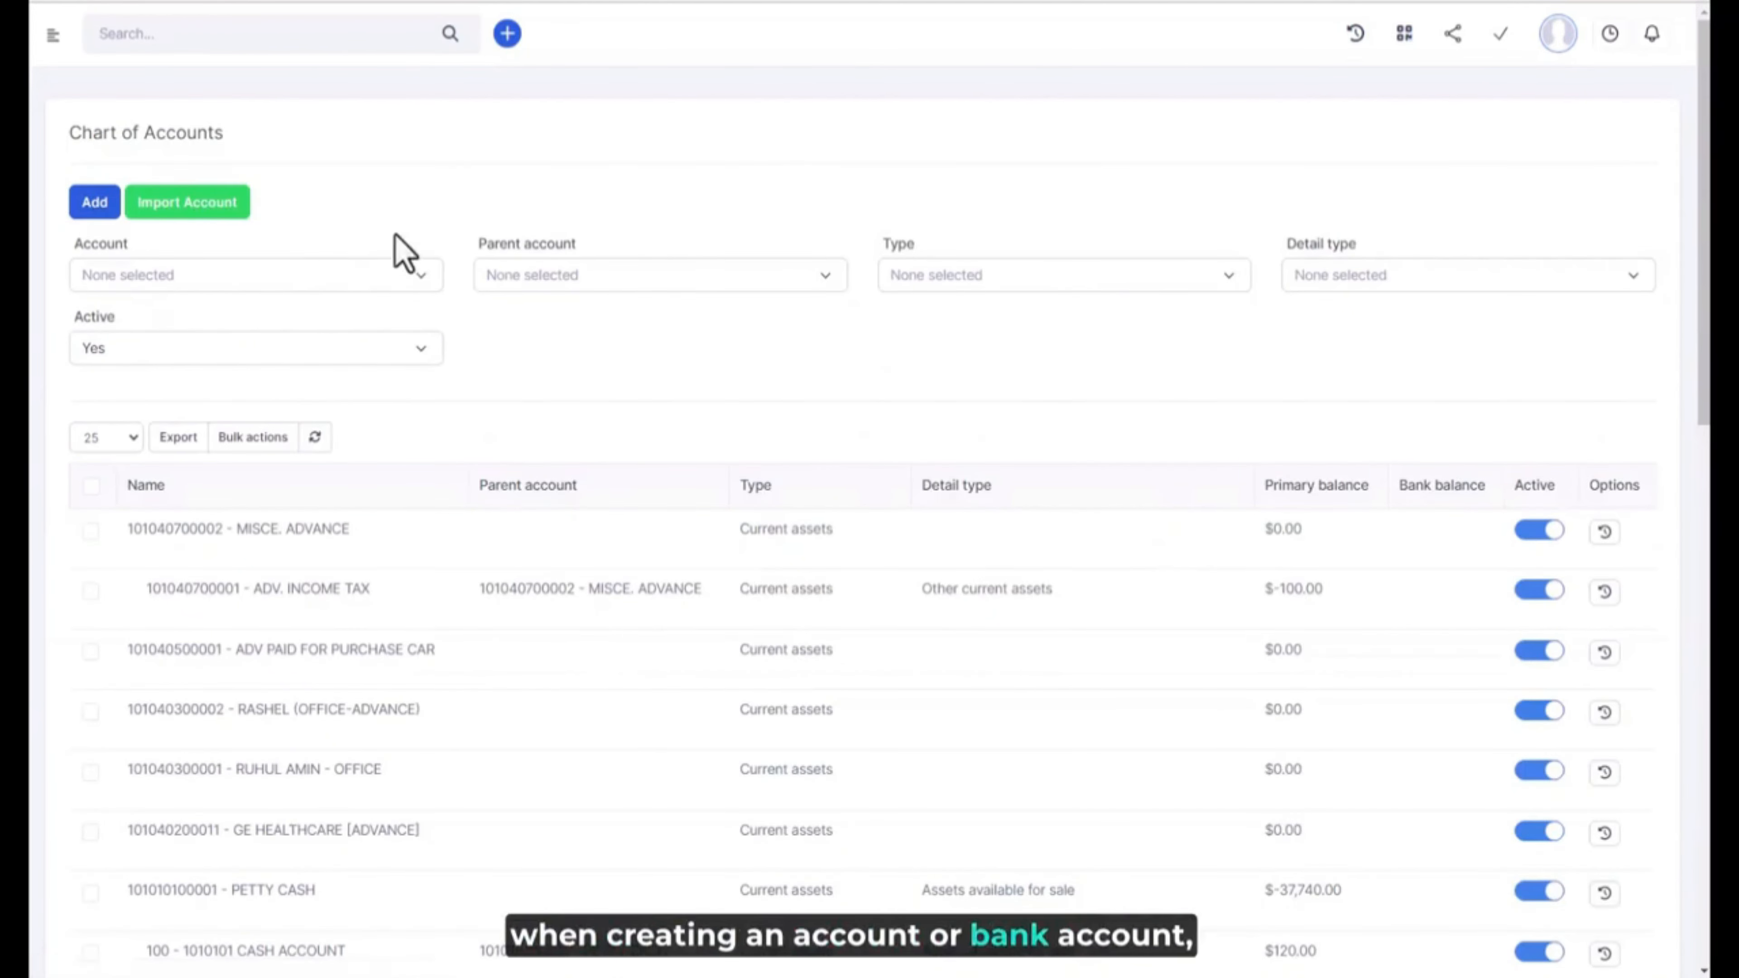
Open a new account form from the Chart of Accounts and go to its Number field
left_click(86, 206)
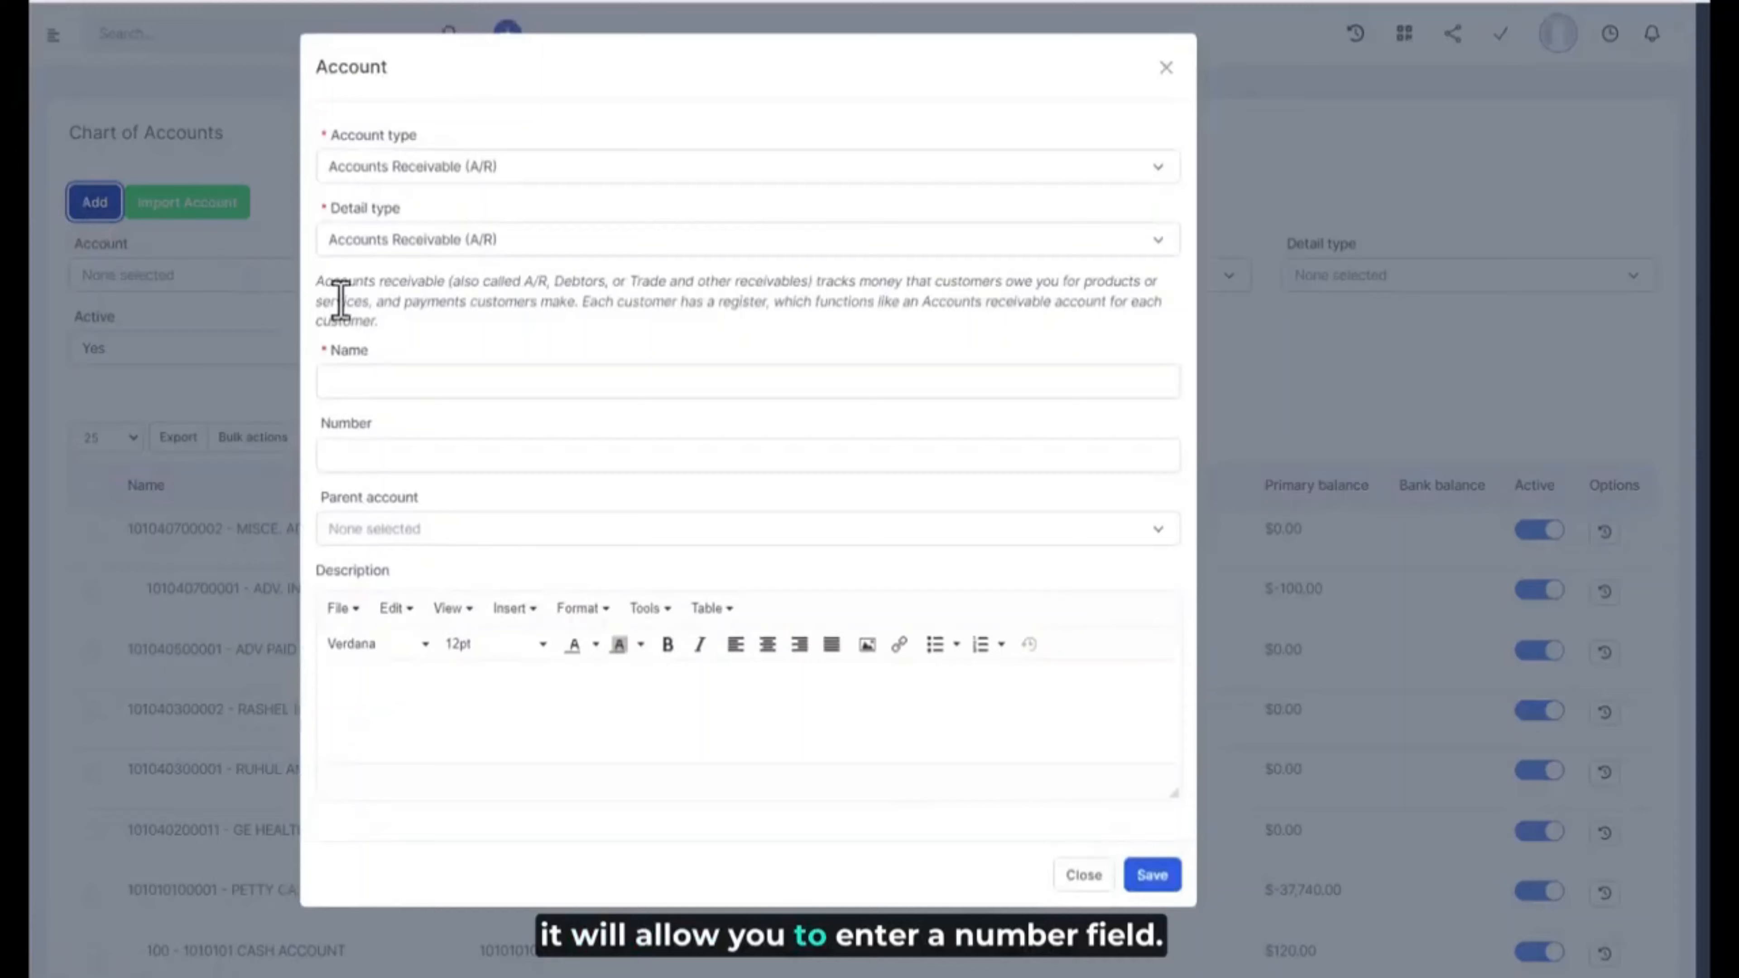
left_click(605, 452)
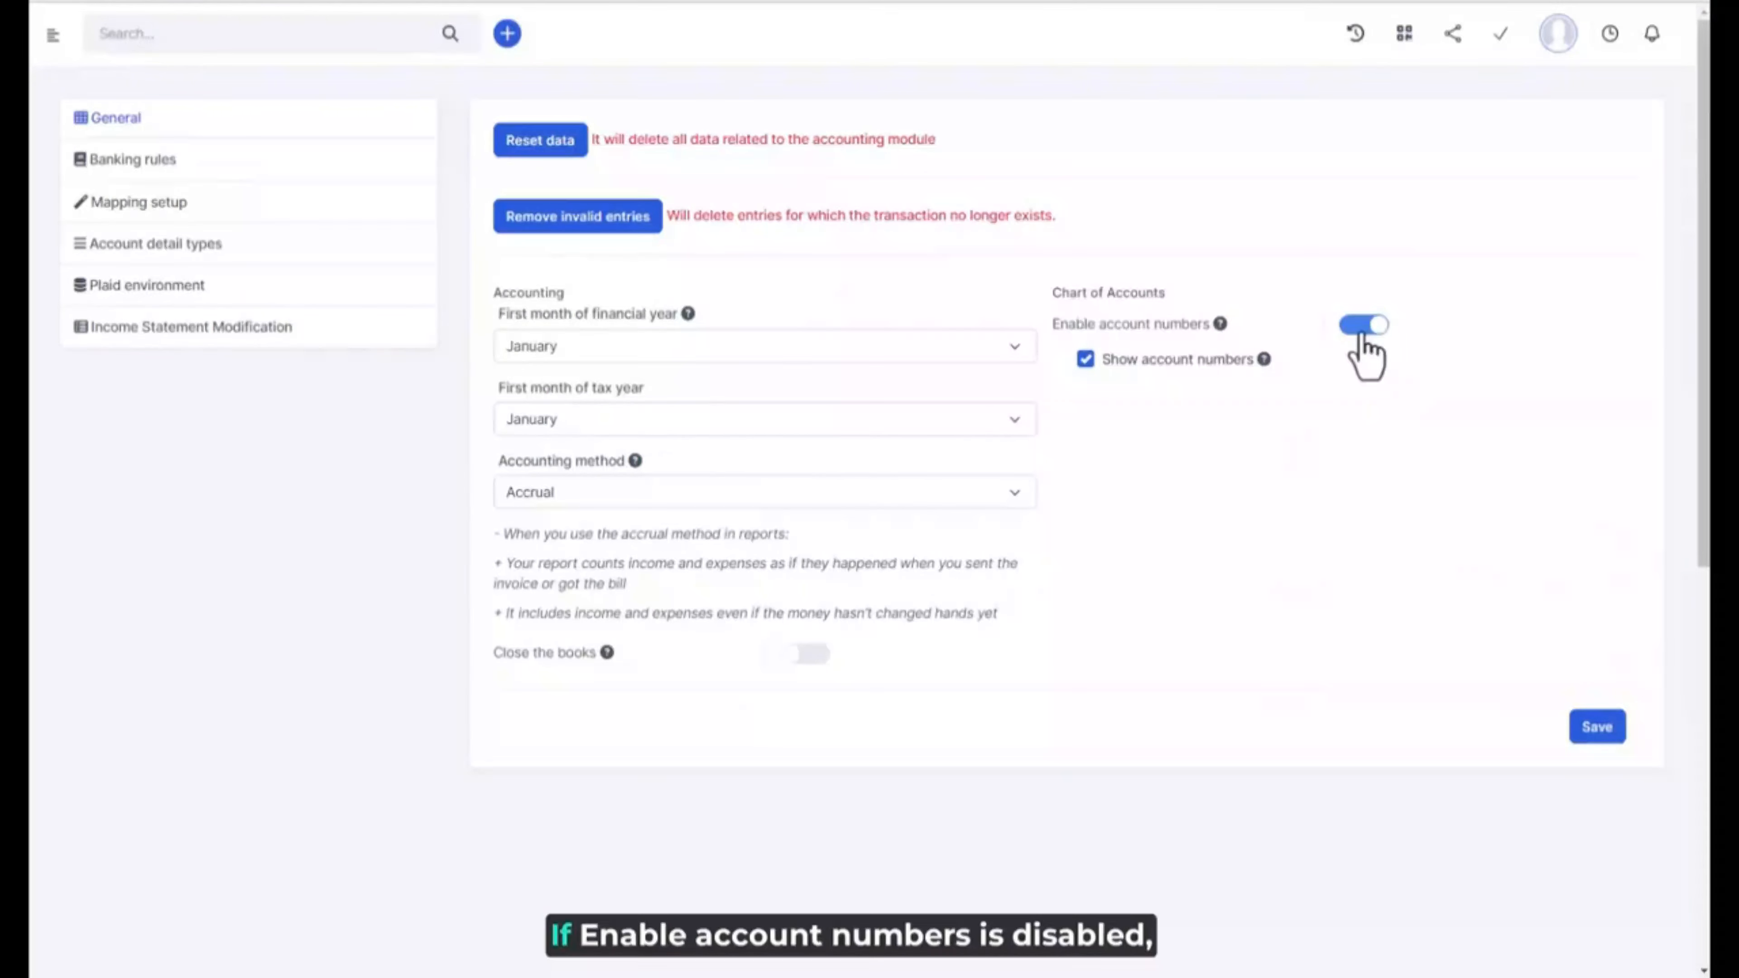
Disable account numbers in the general accounting settings, save, and open a new account form from the Chart of Accounts
left_click(1361, 328)
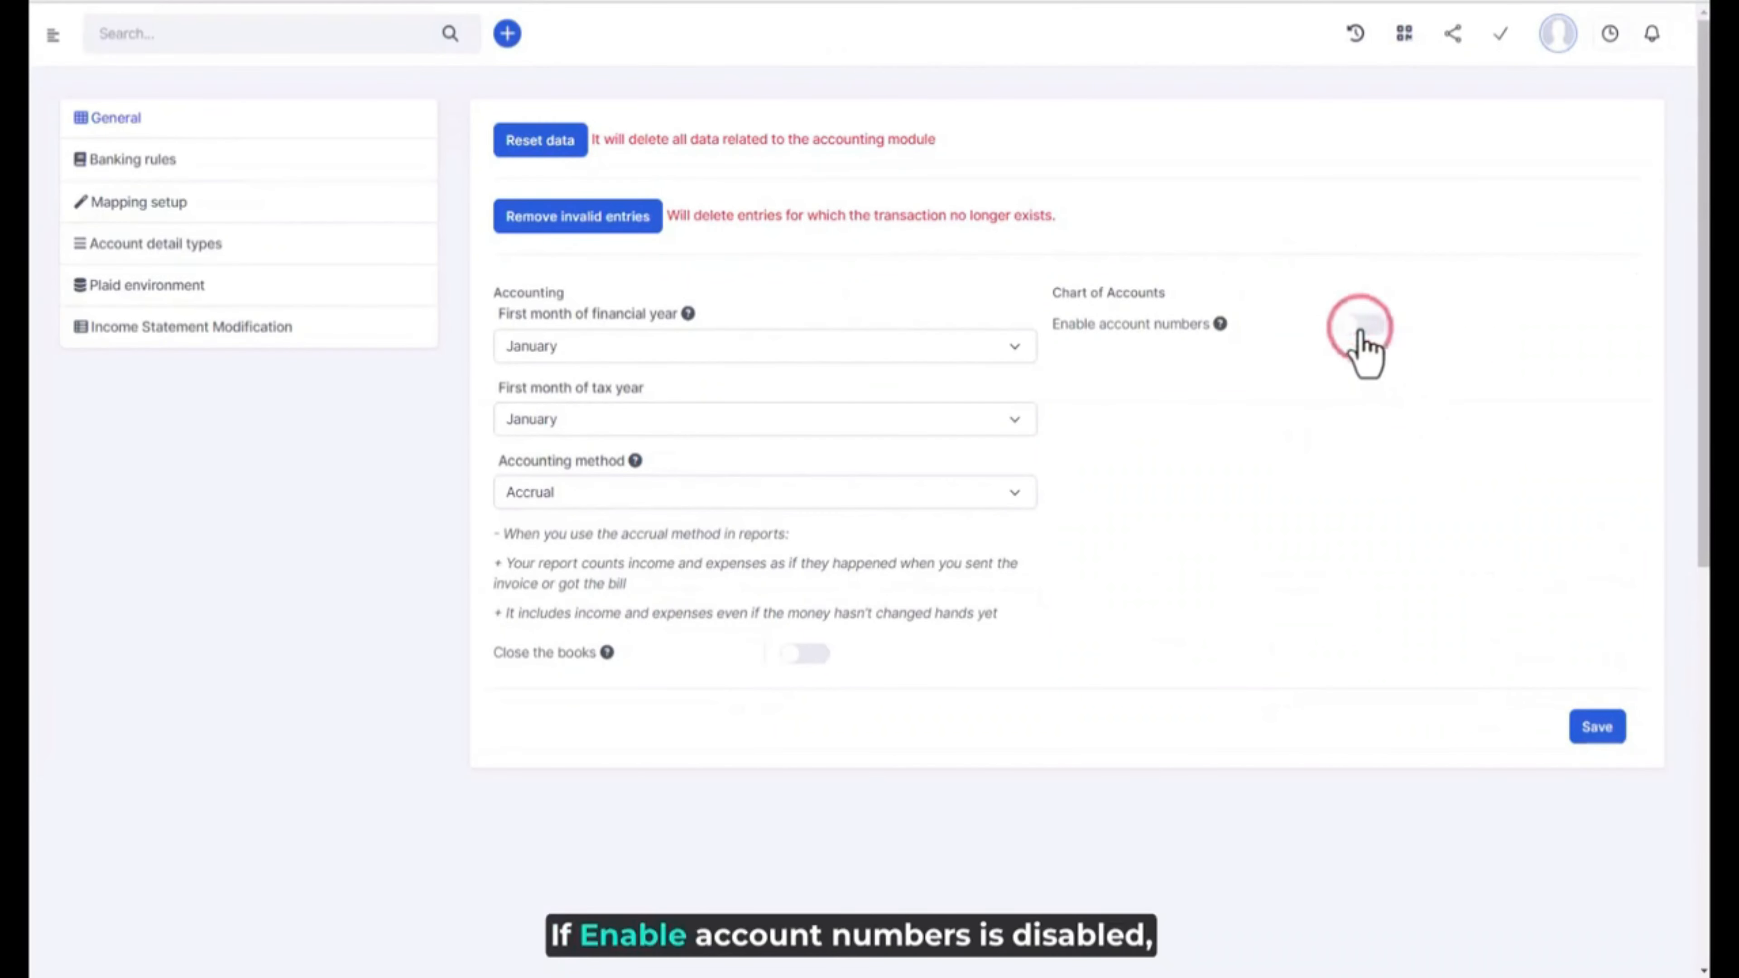
left_click(1598, 729)
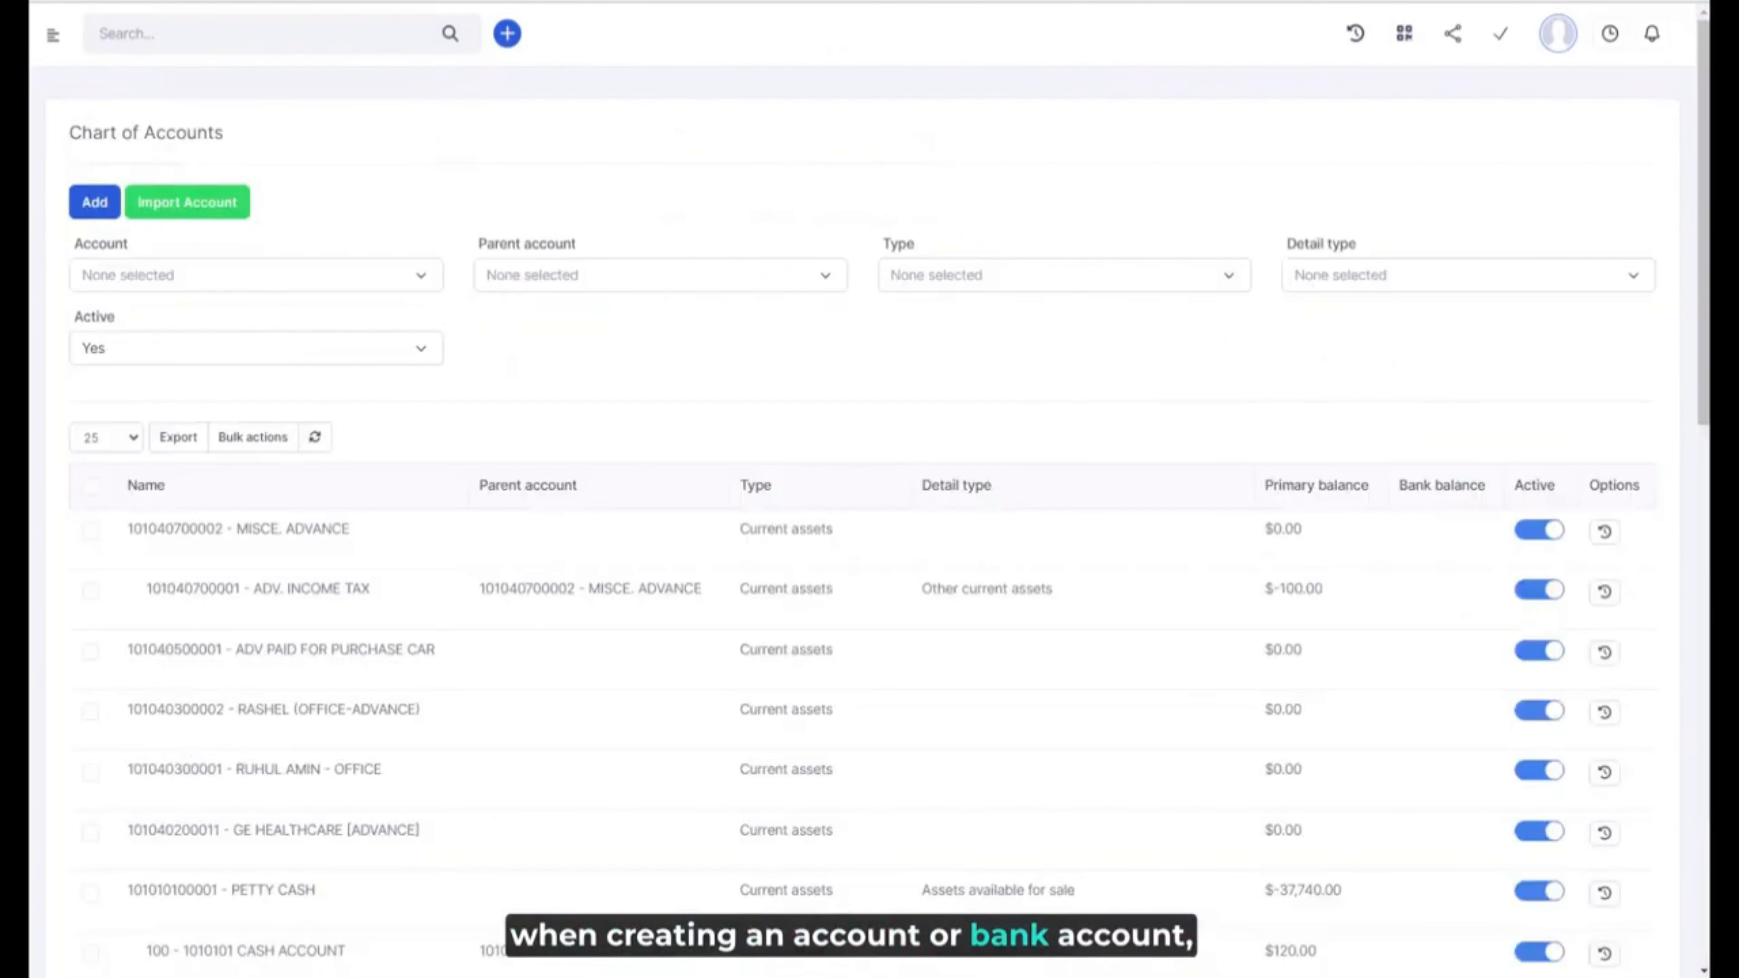
left_click(93, 203)
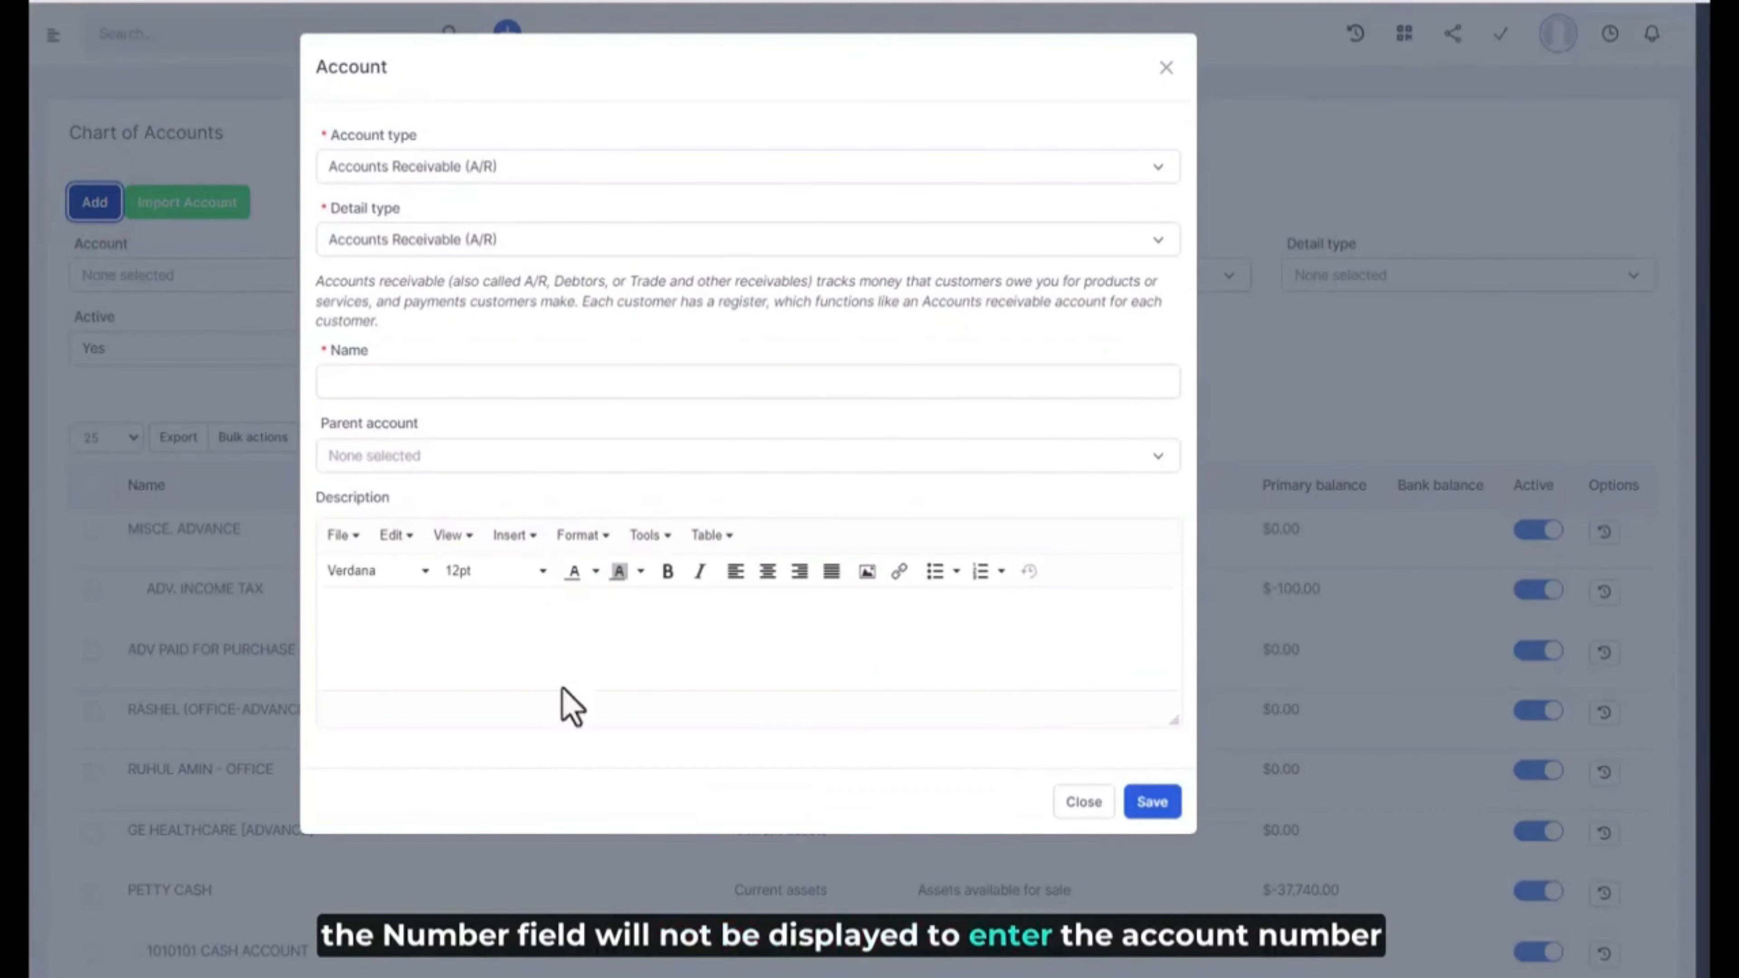
Discard the new account form, enable account numbers with Show account numbers checked, and save the general settings
left_click(548, 736)
left_click(1095, 802)
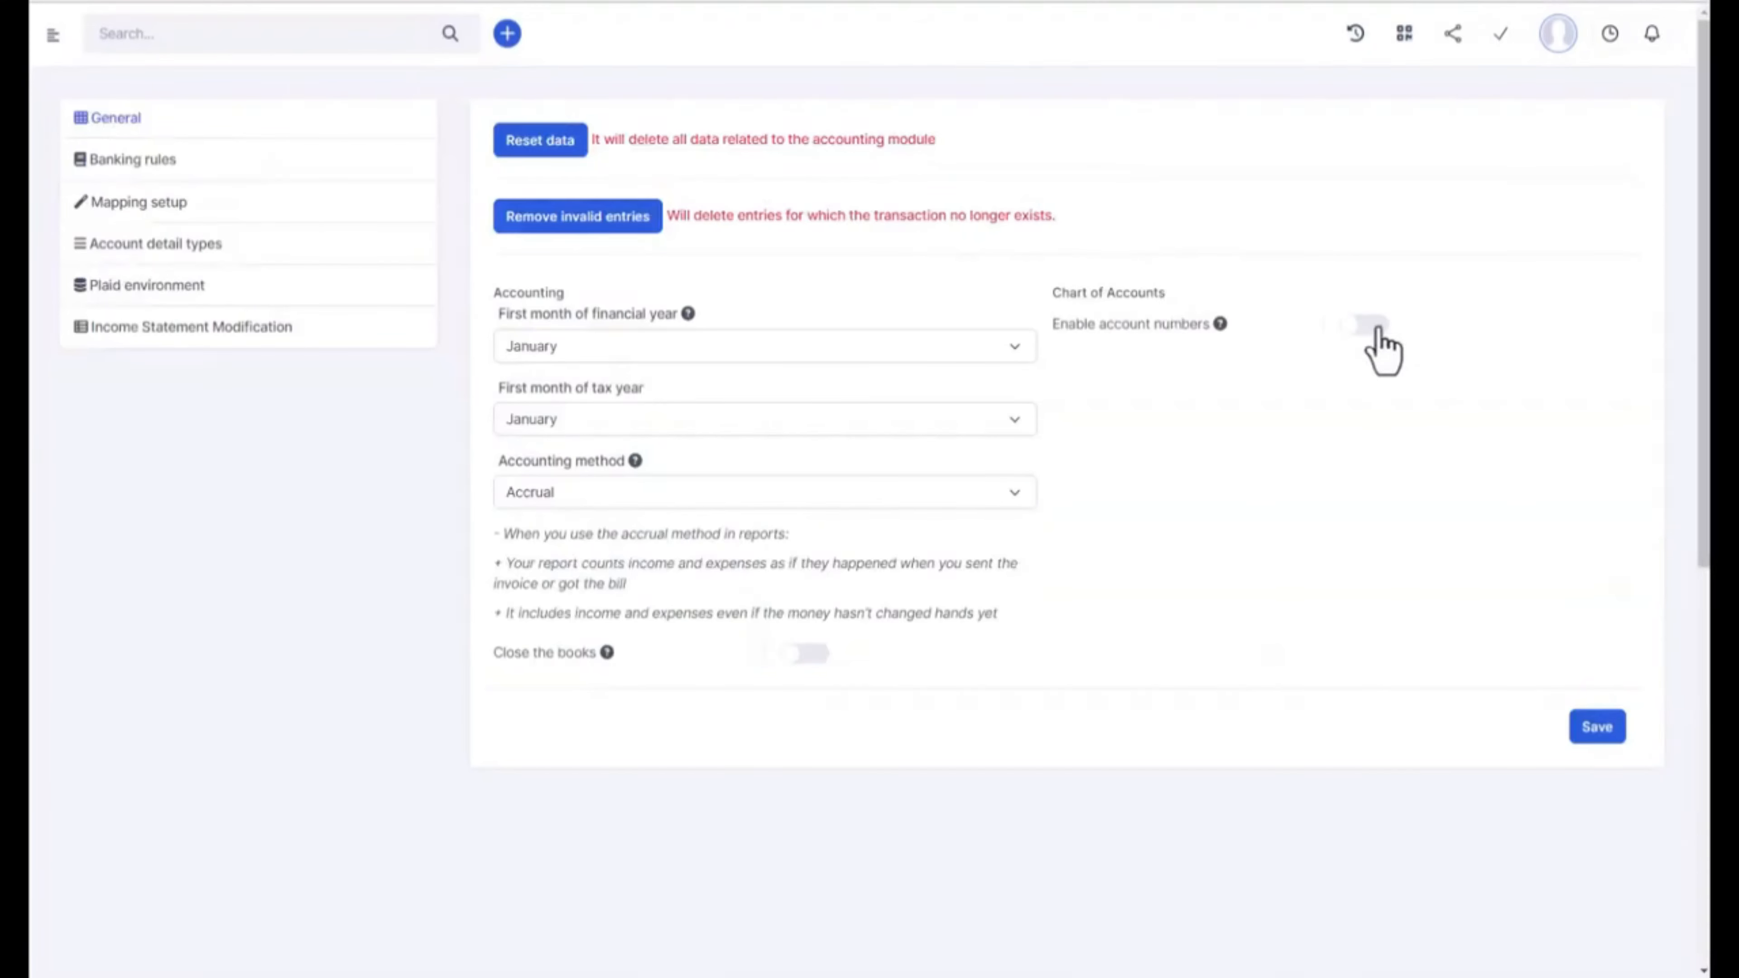
left_click(1376, 329)
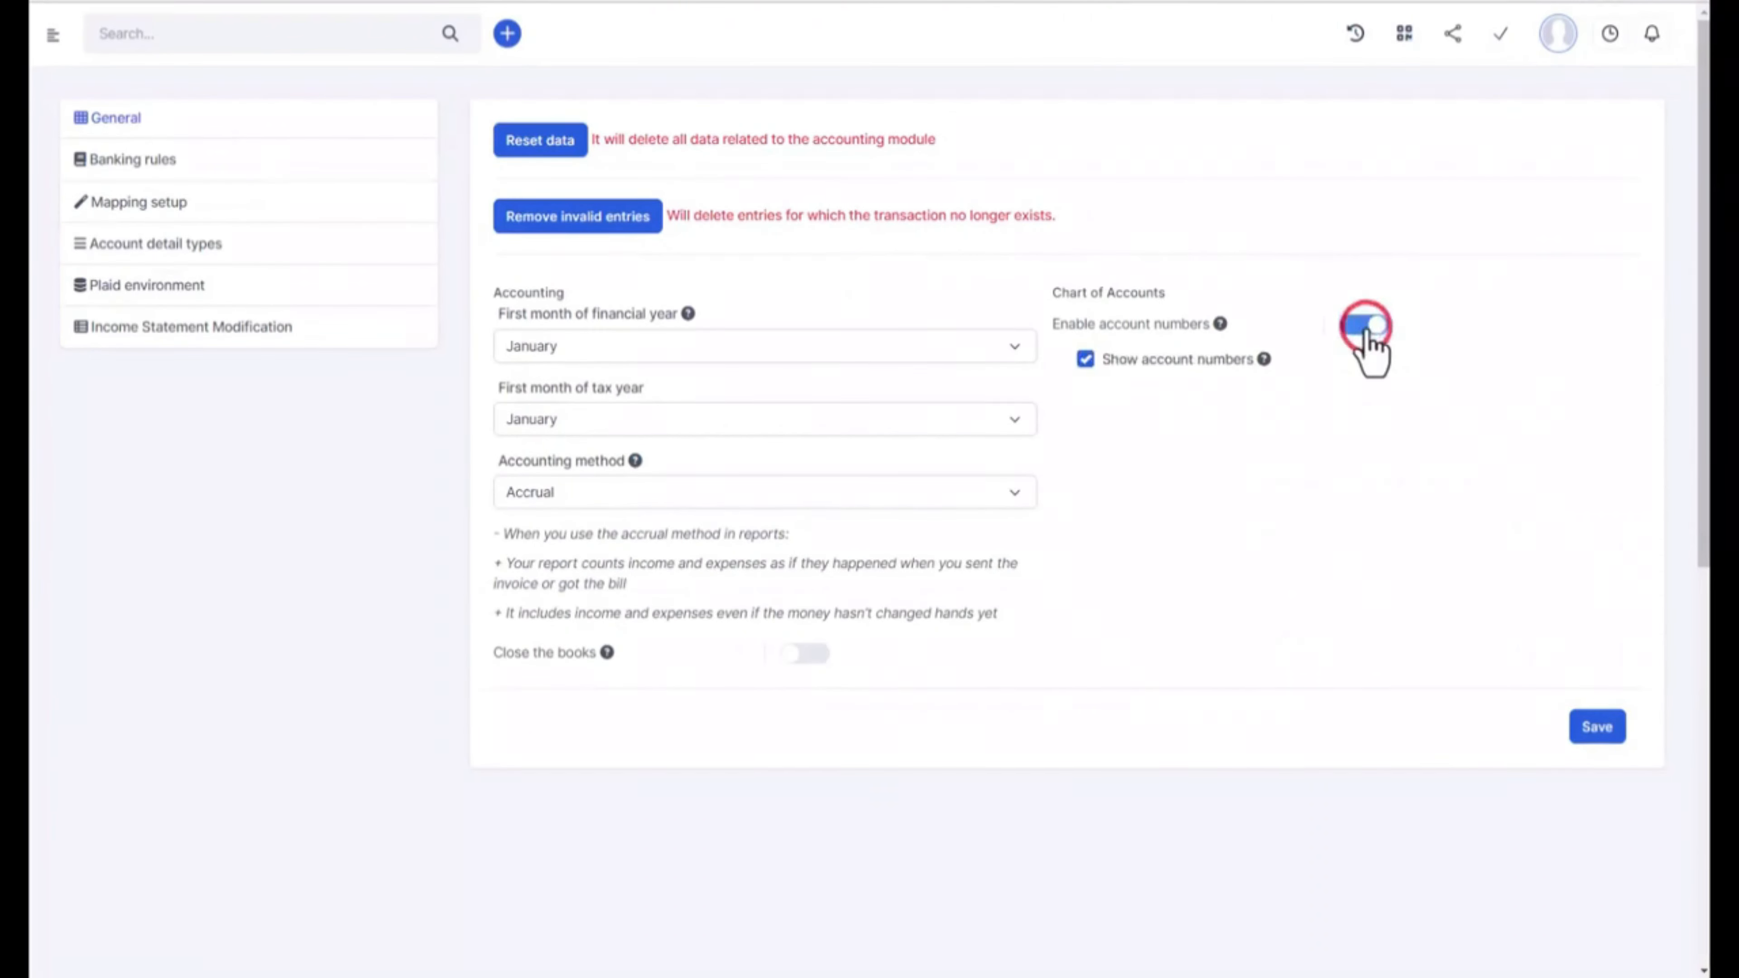
left_click(1125, 359)
left_click(1124, 359)
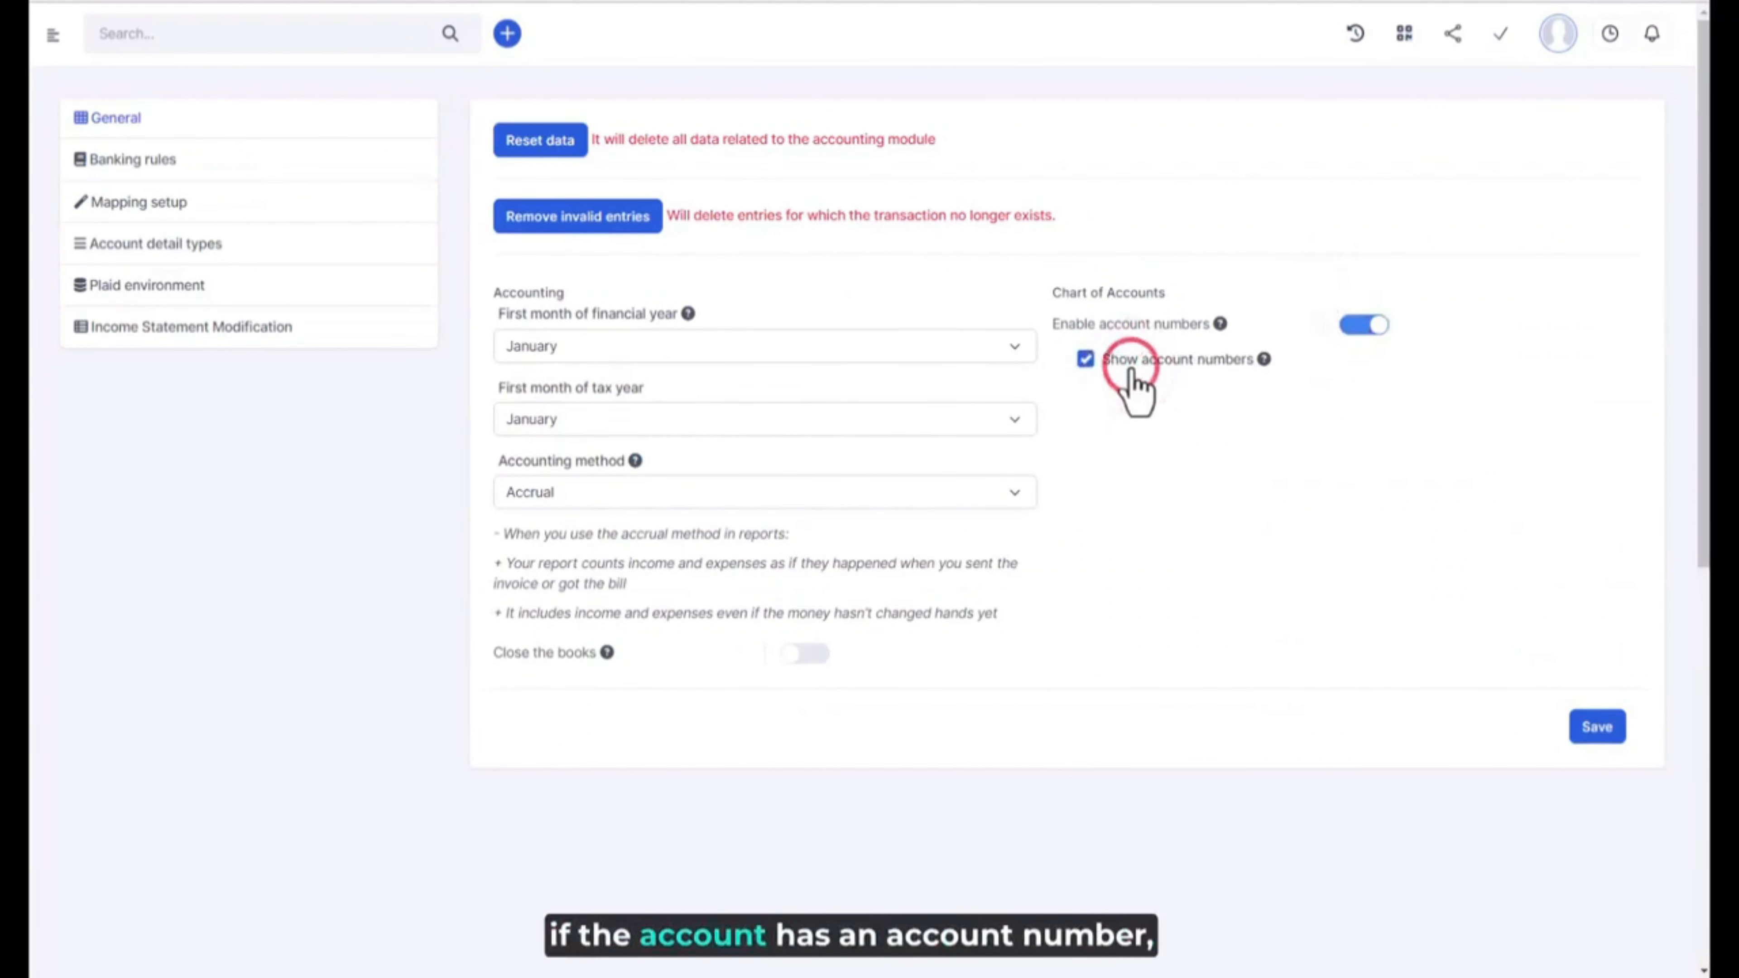
left_click(1593, 734)
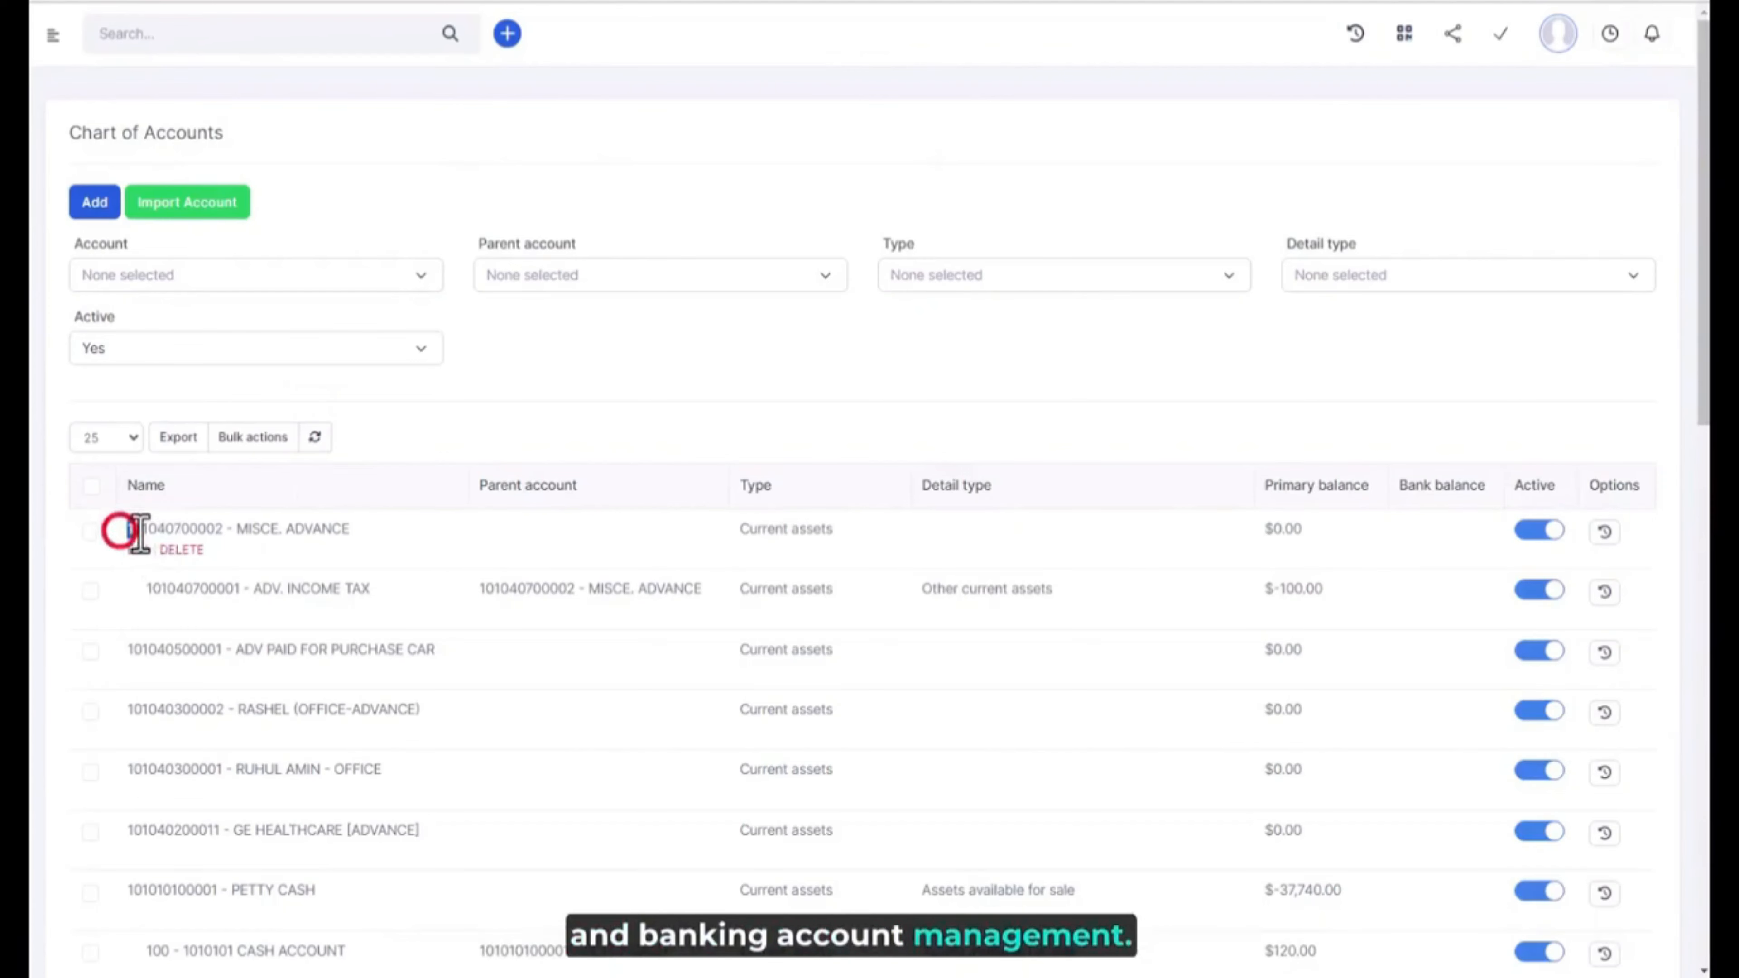
Check how account numbers are displayed in the Chart of Accounts and the Journal report
left_click_drag(118, 531, 223, 537)
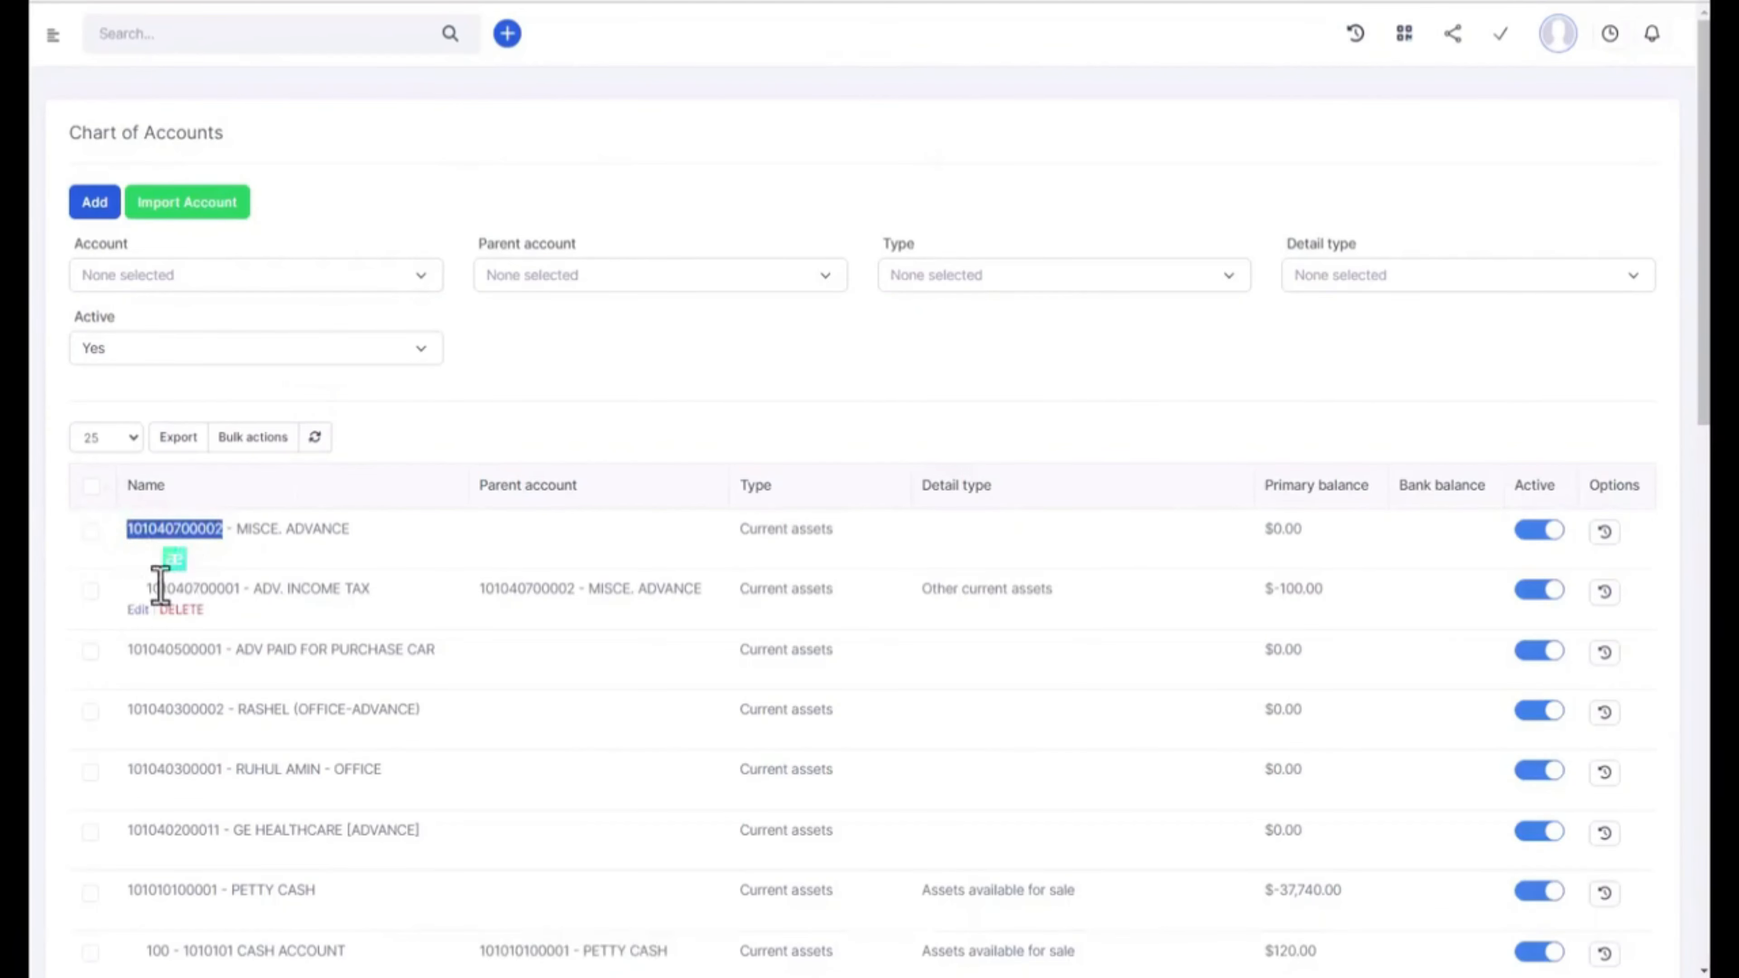
left_click_drag(128, 590, 214, 602)
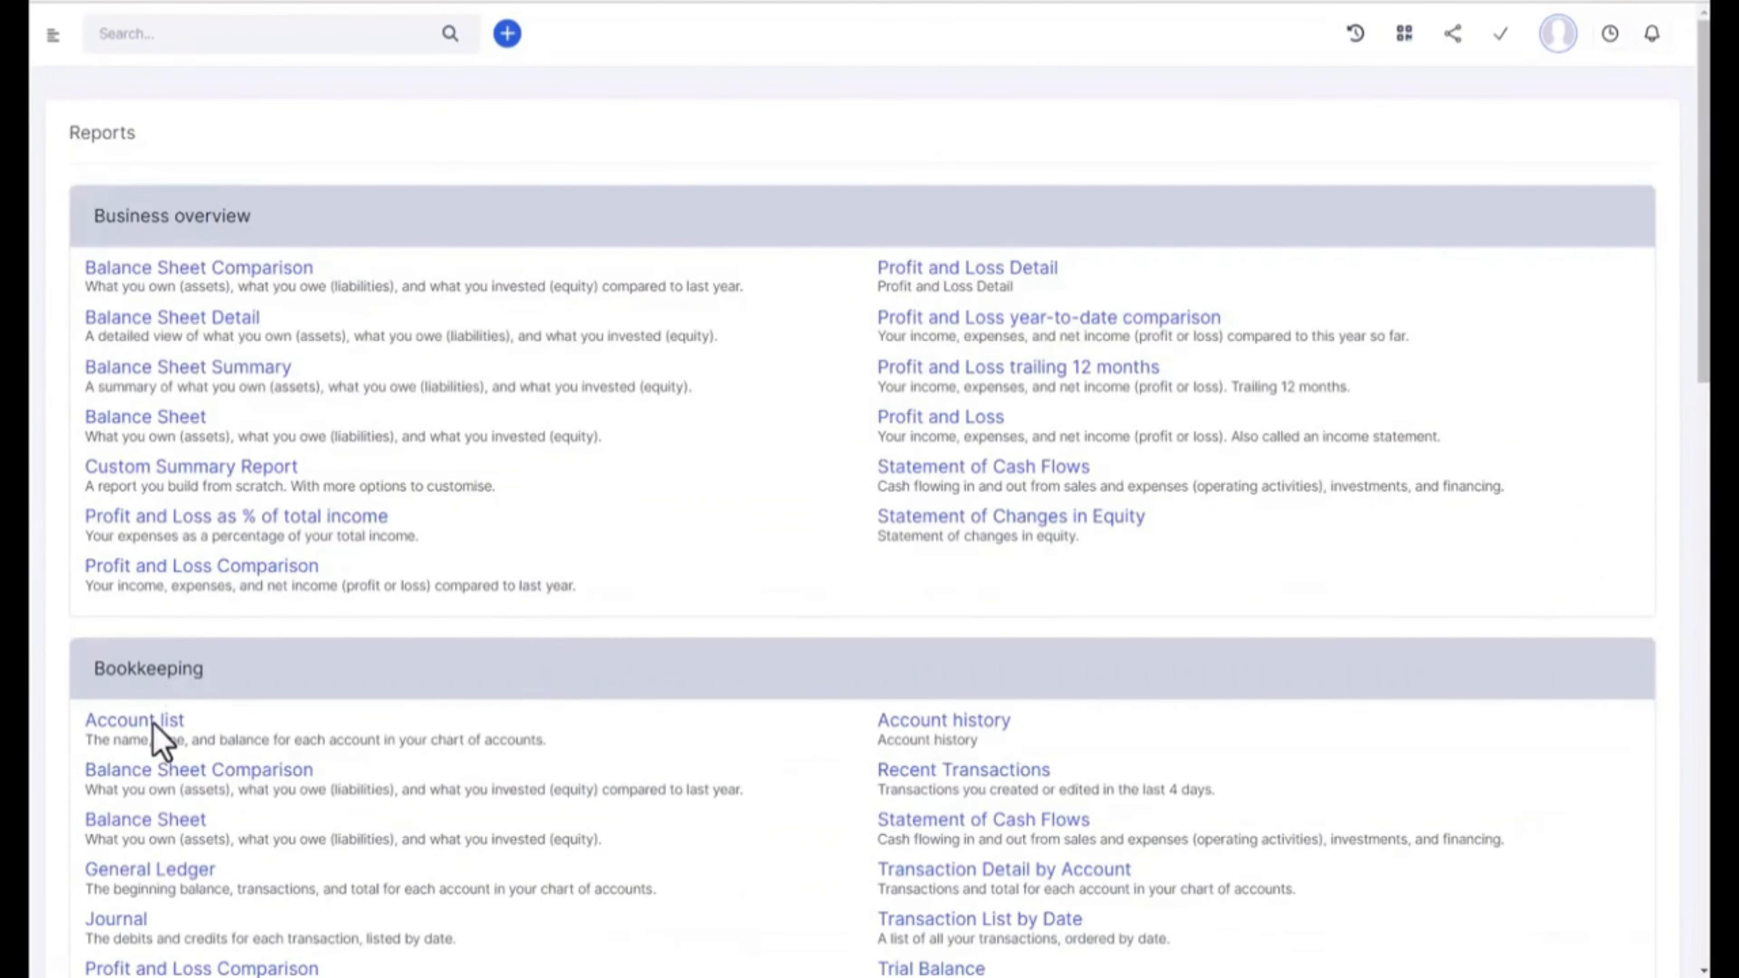
left_click(130, 921)
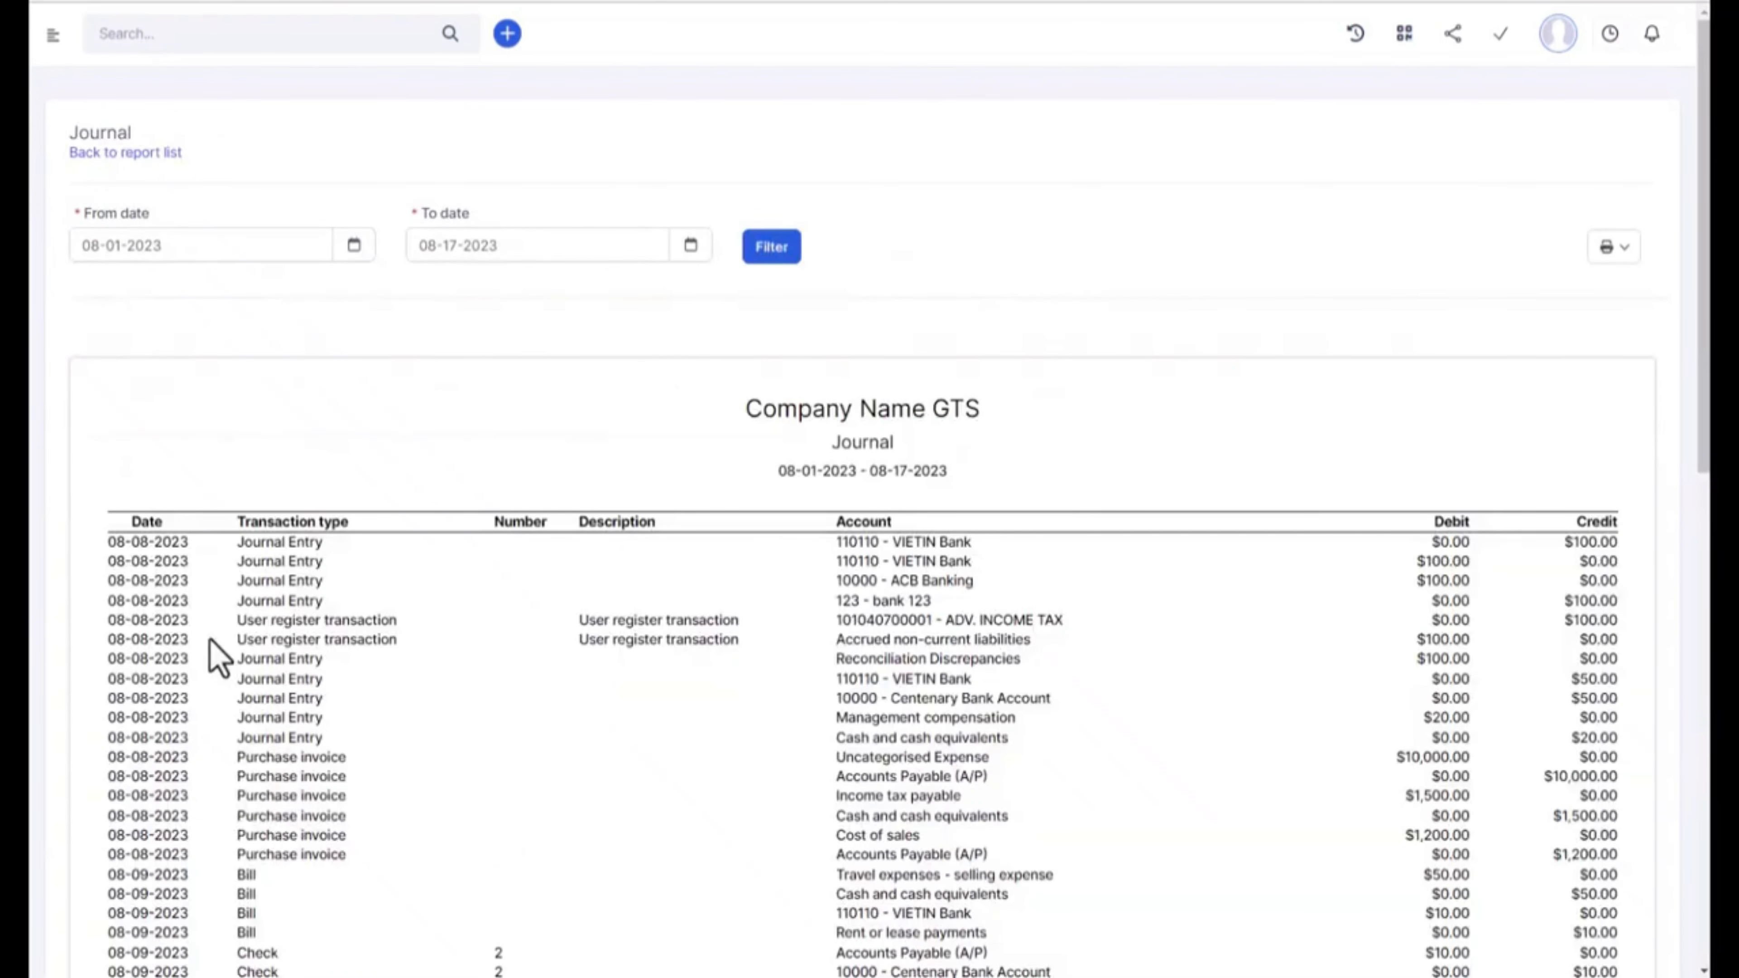
left_click(821, 536)
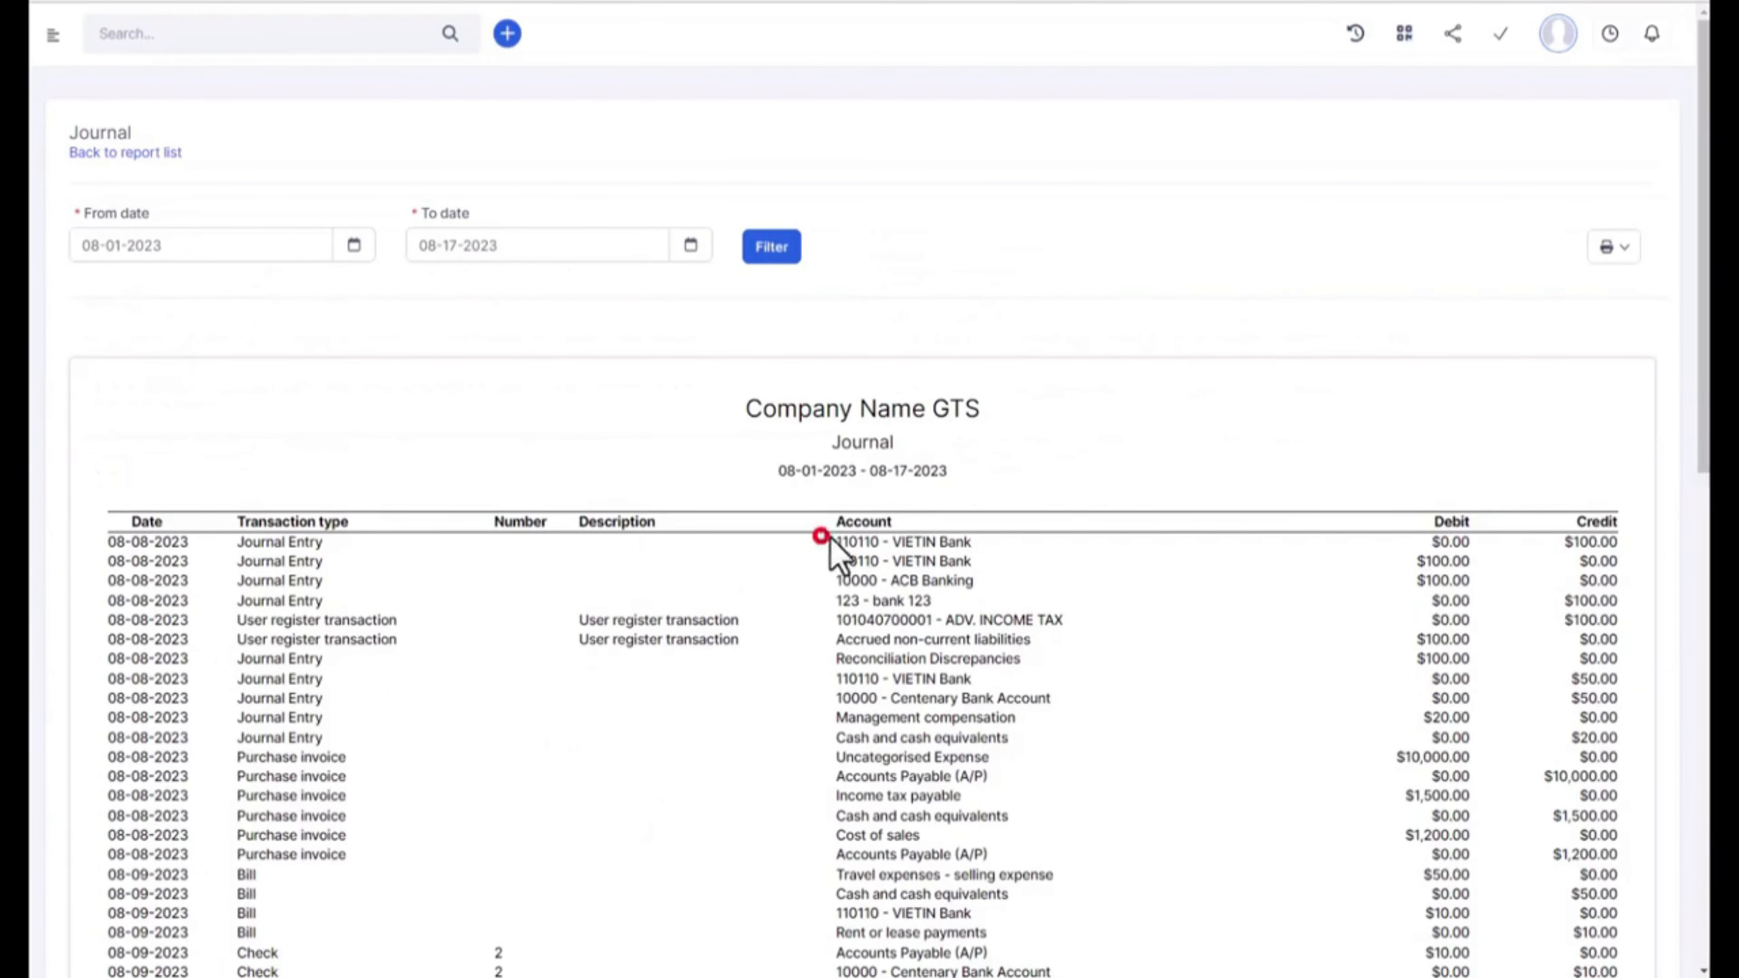
left_click(877, 563)
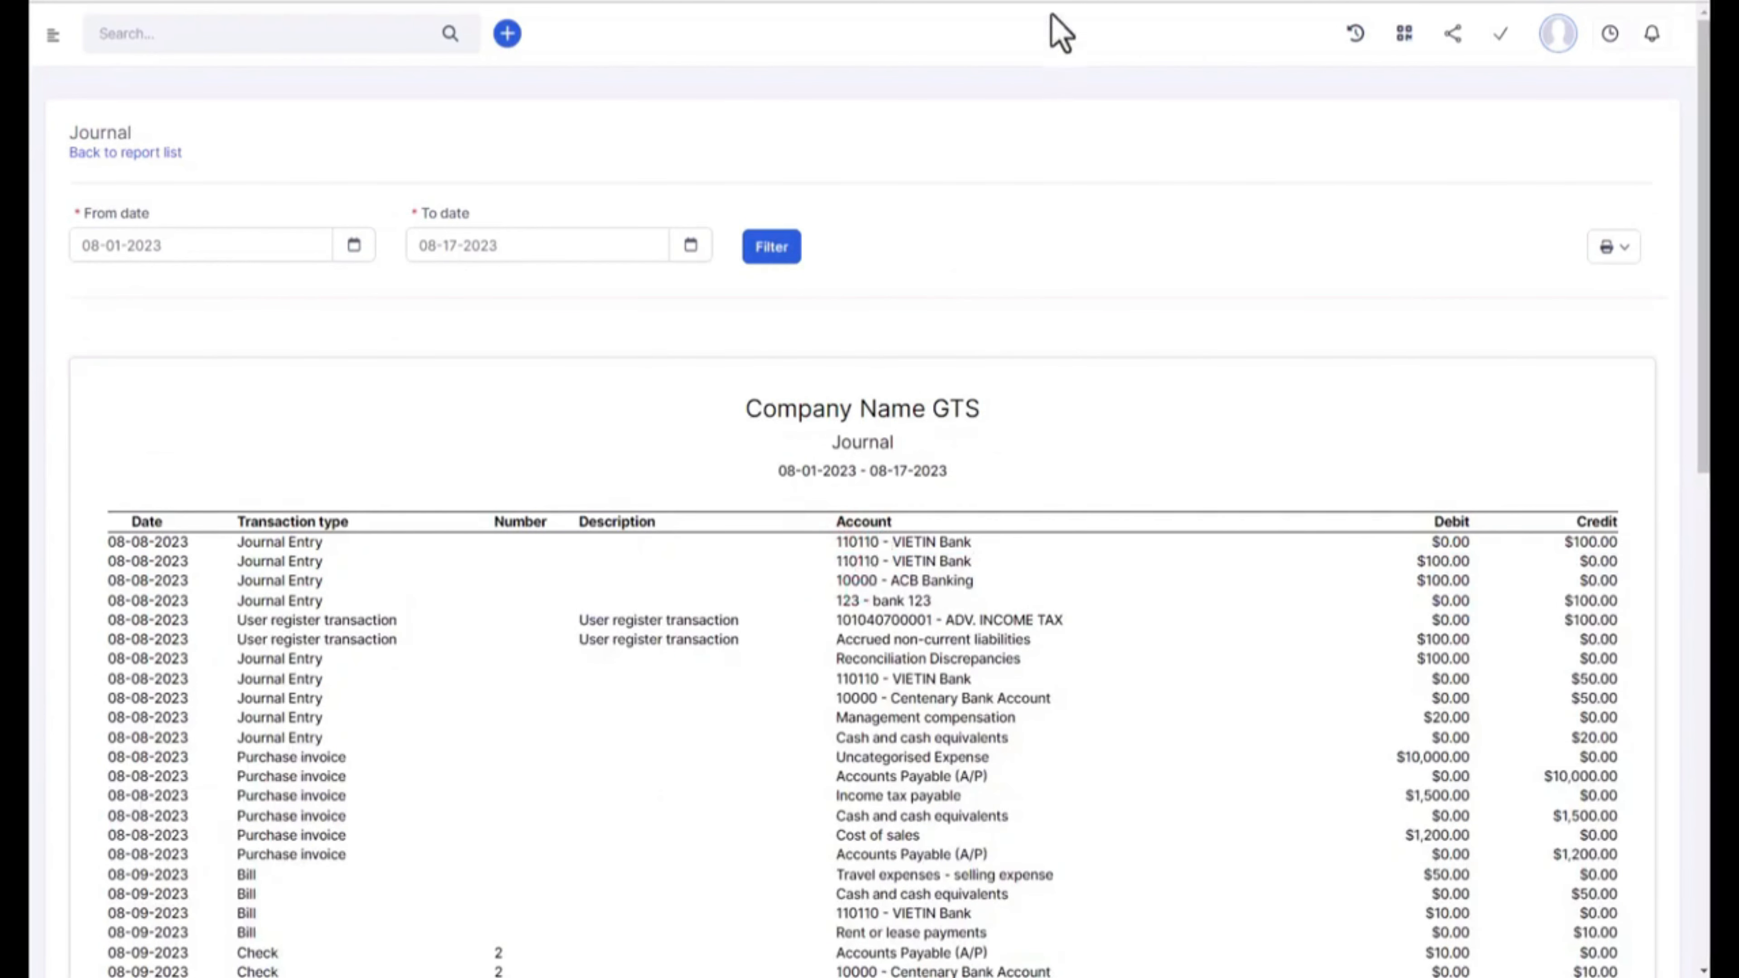
Uncheck Show account numbers, save the general settings, and refresh the Journal report for 08-01-2023 to 08-17-2023
left_click(1109, 359)
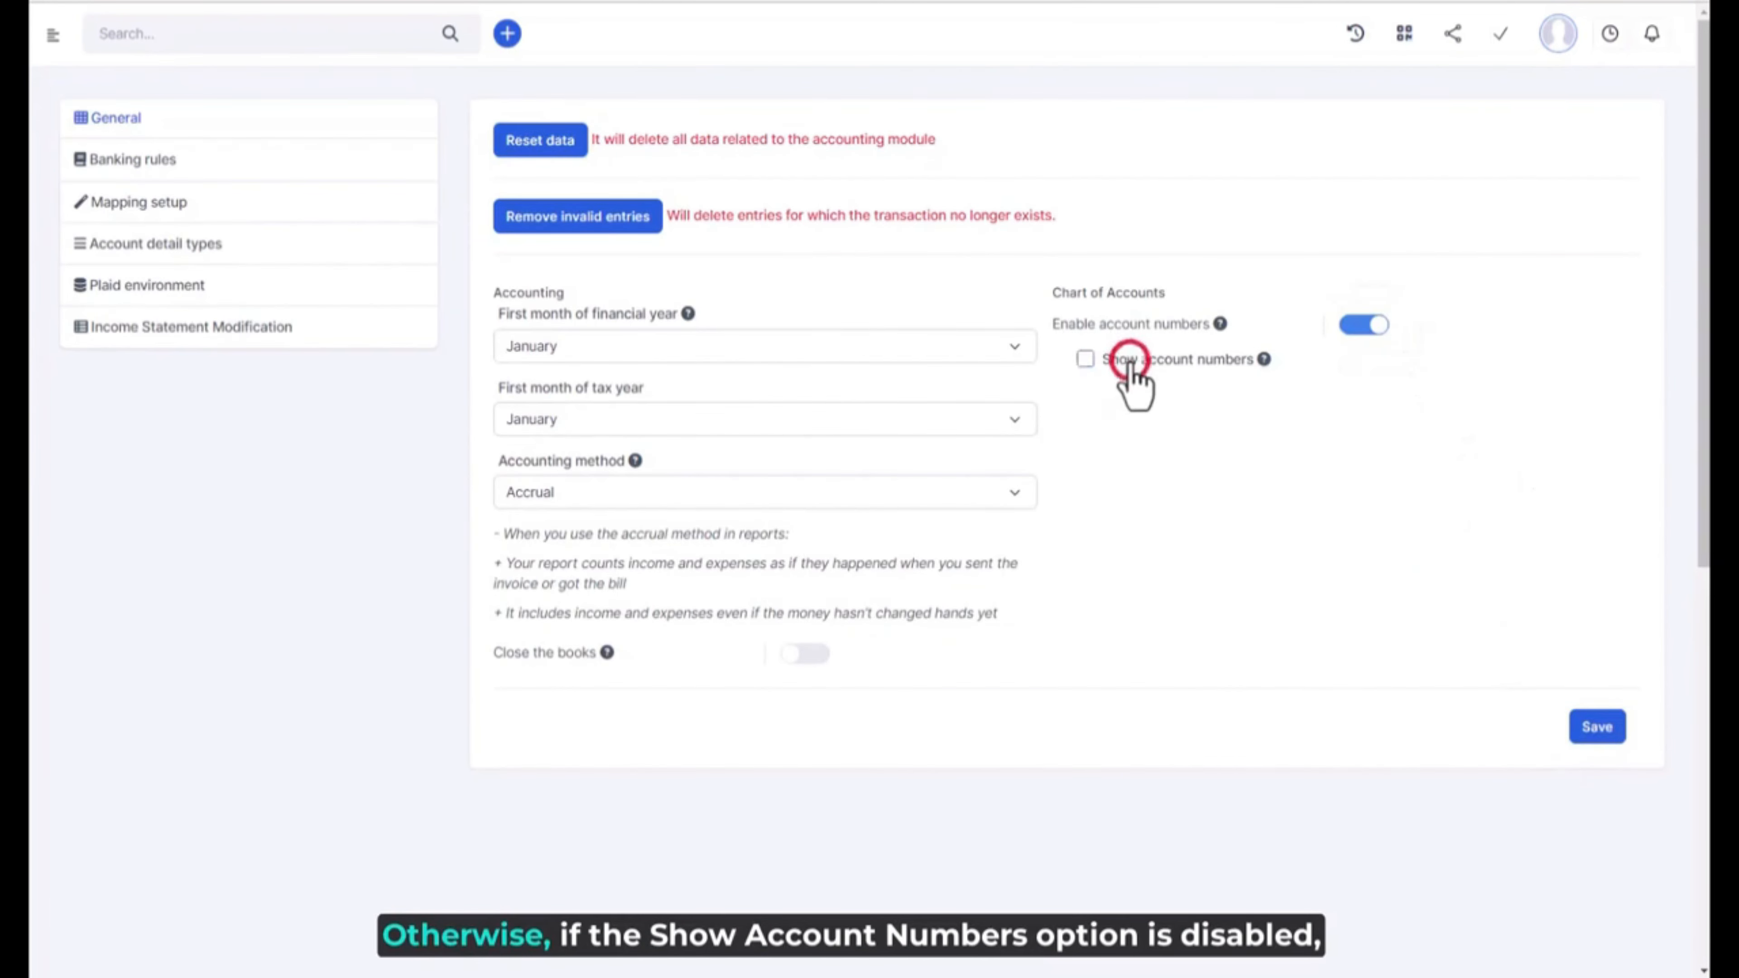
left_click(1597, 727)
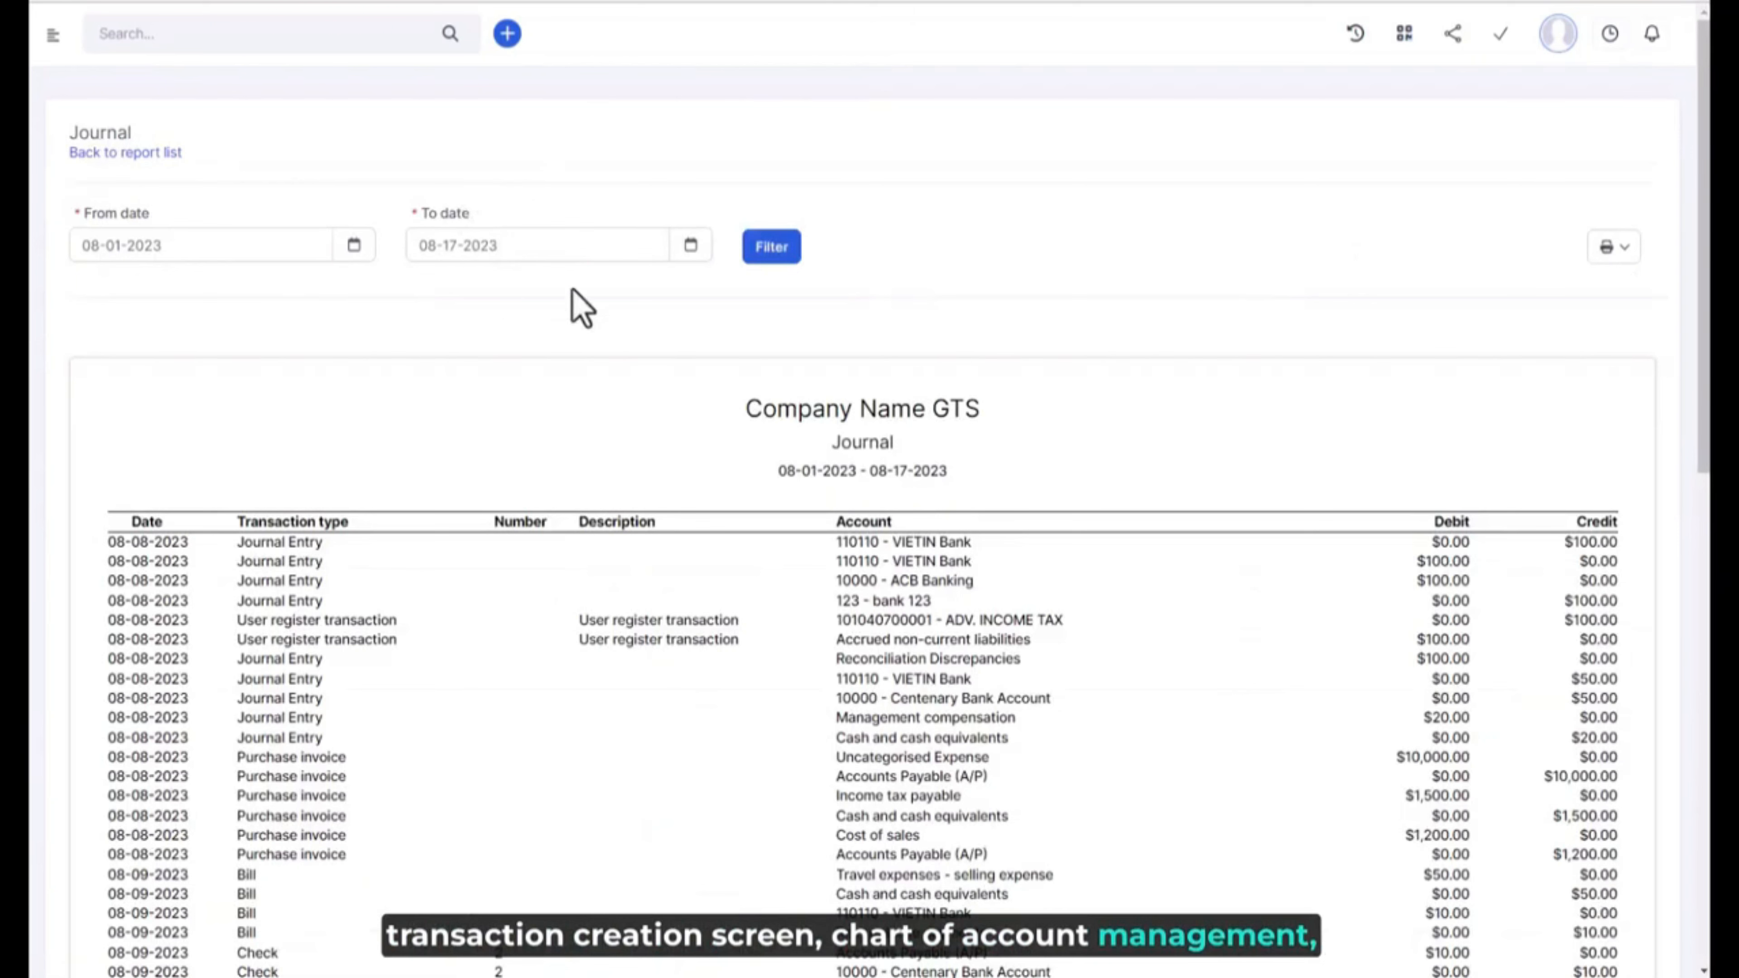
left_click(766, 260)
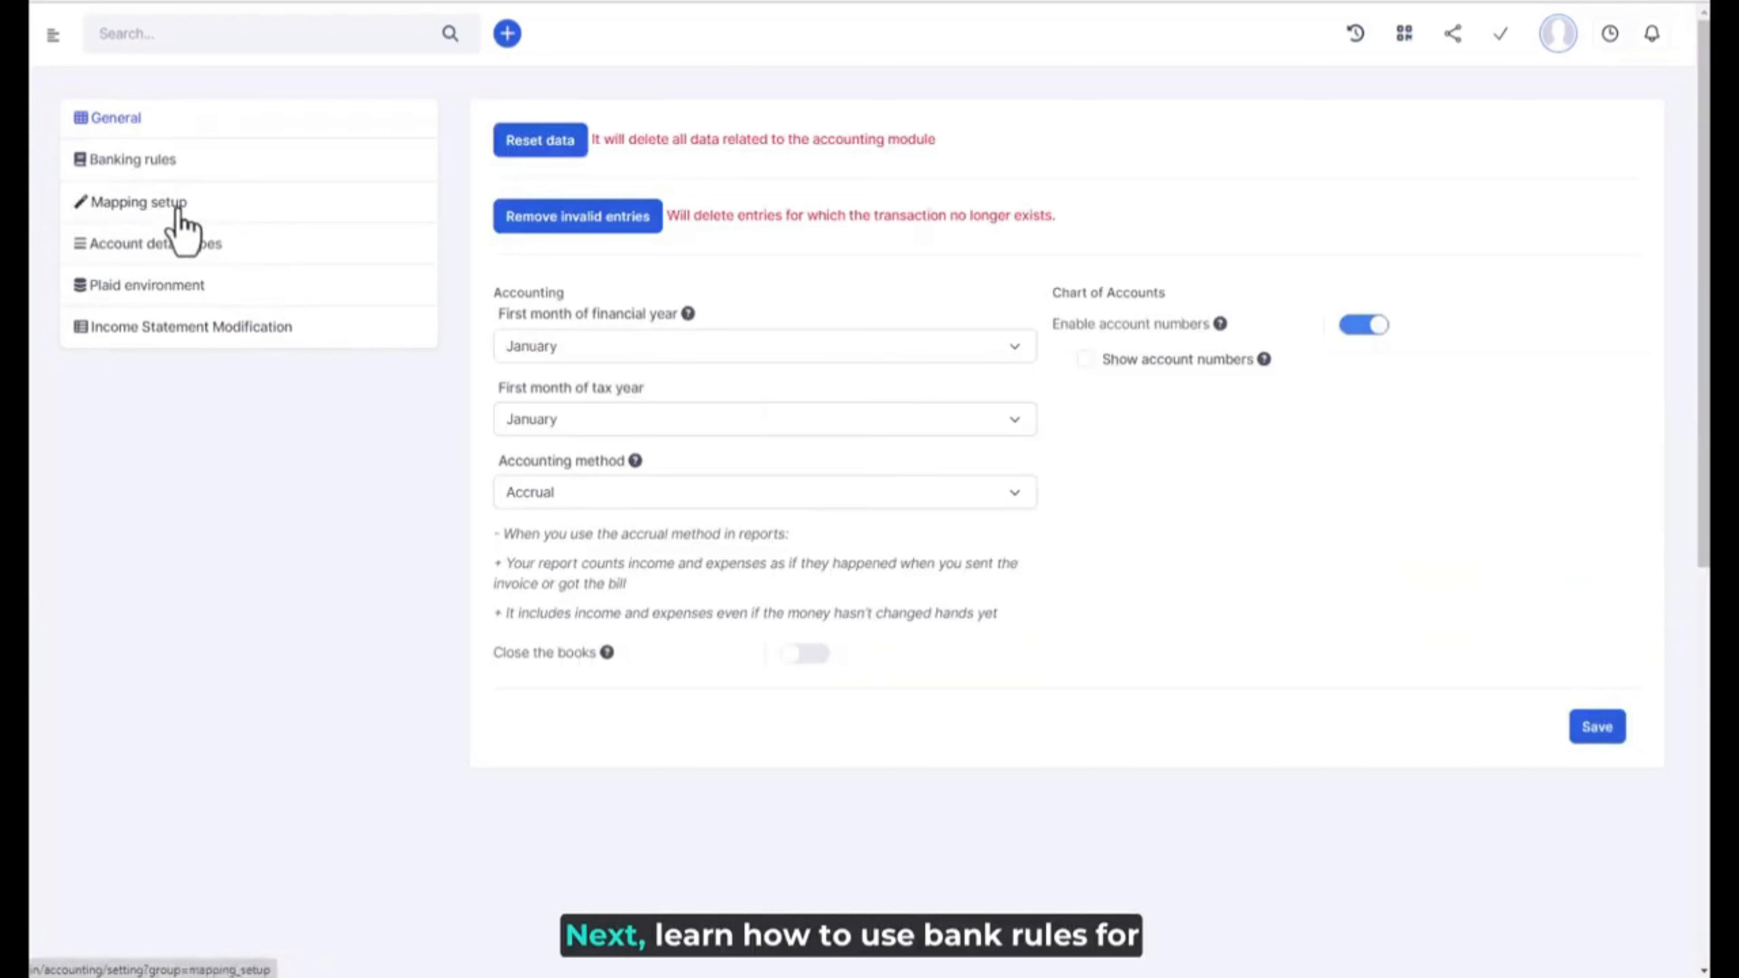
Add a new banking rule and name it Rule 2
left_click(175, 159)
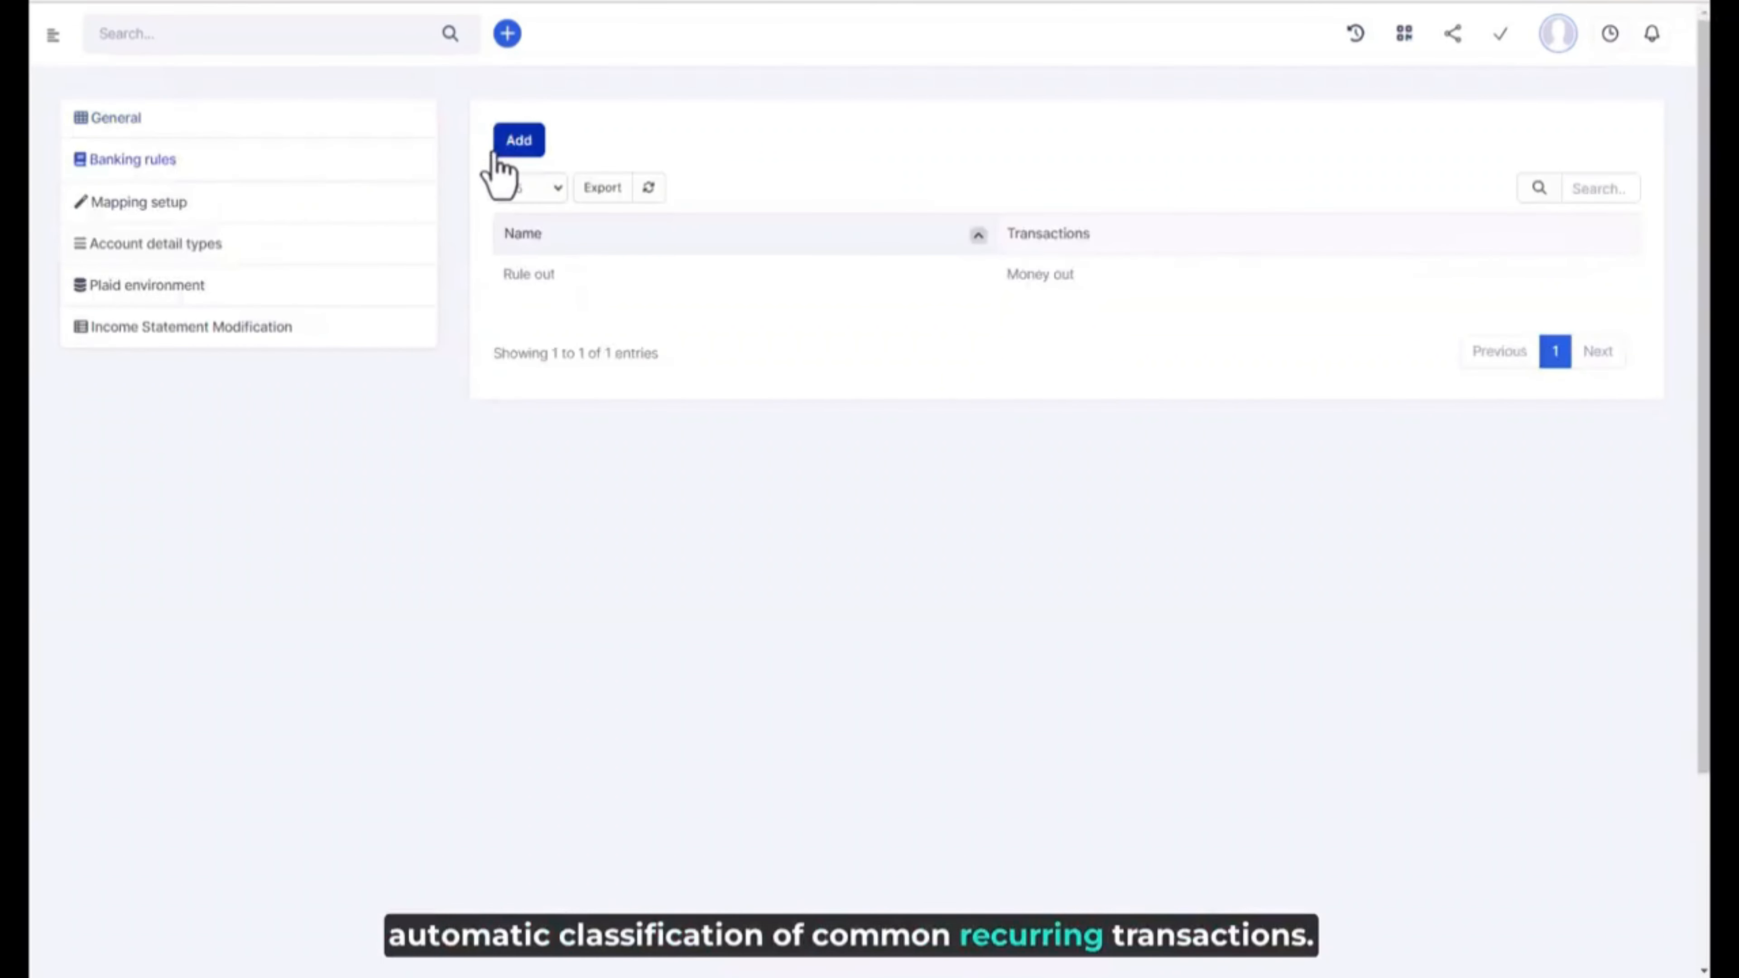
left_click(512, 143)
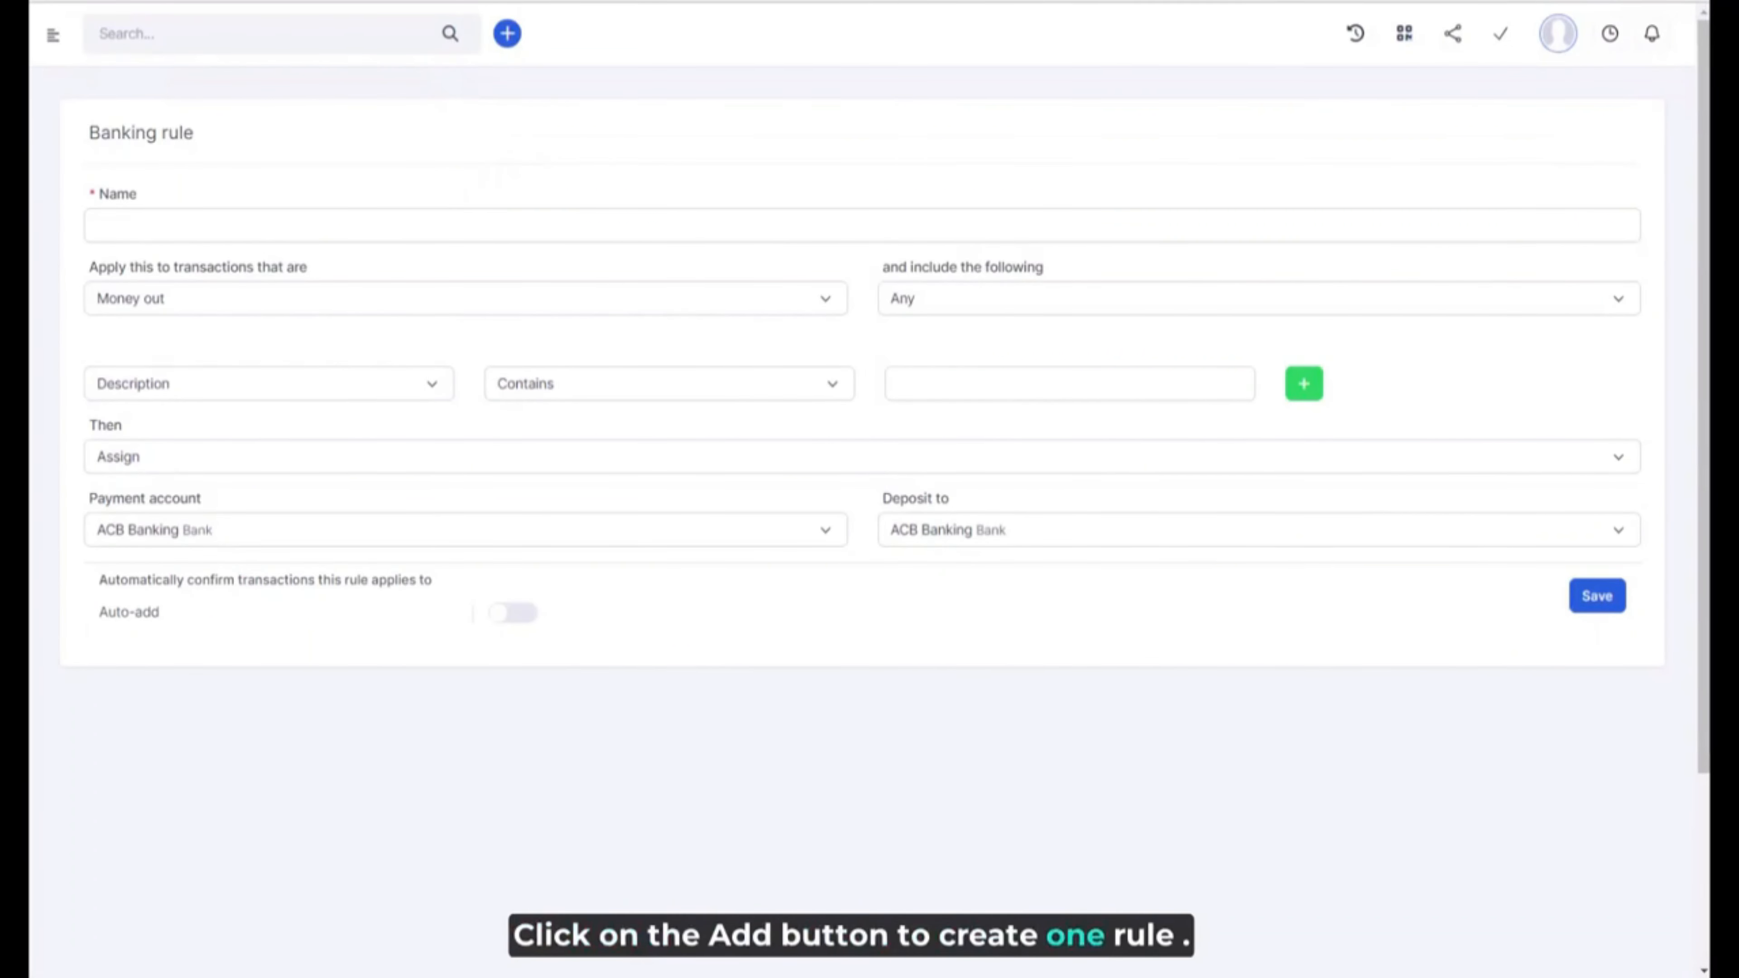
left_click(264, 230)
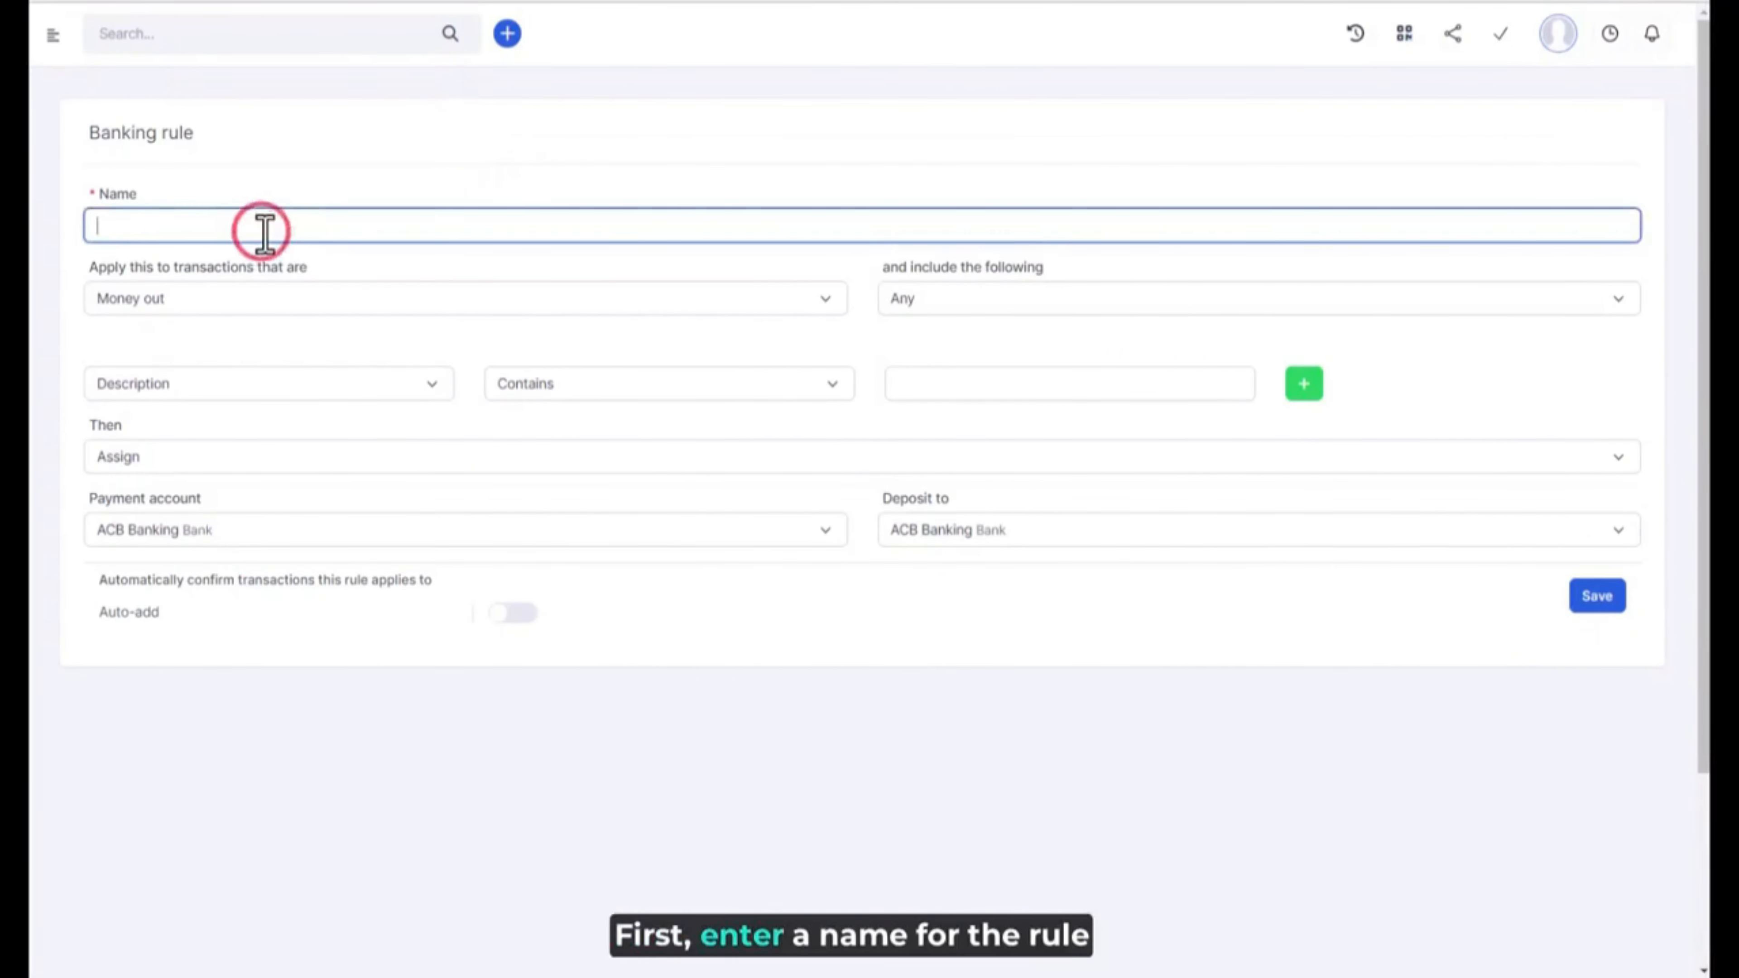
type("Rule 2")
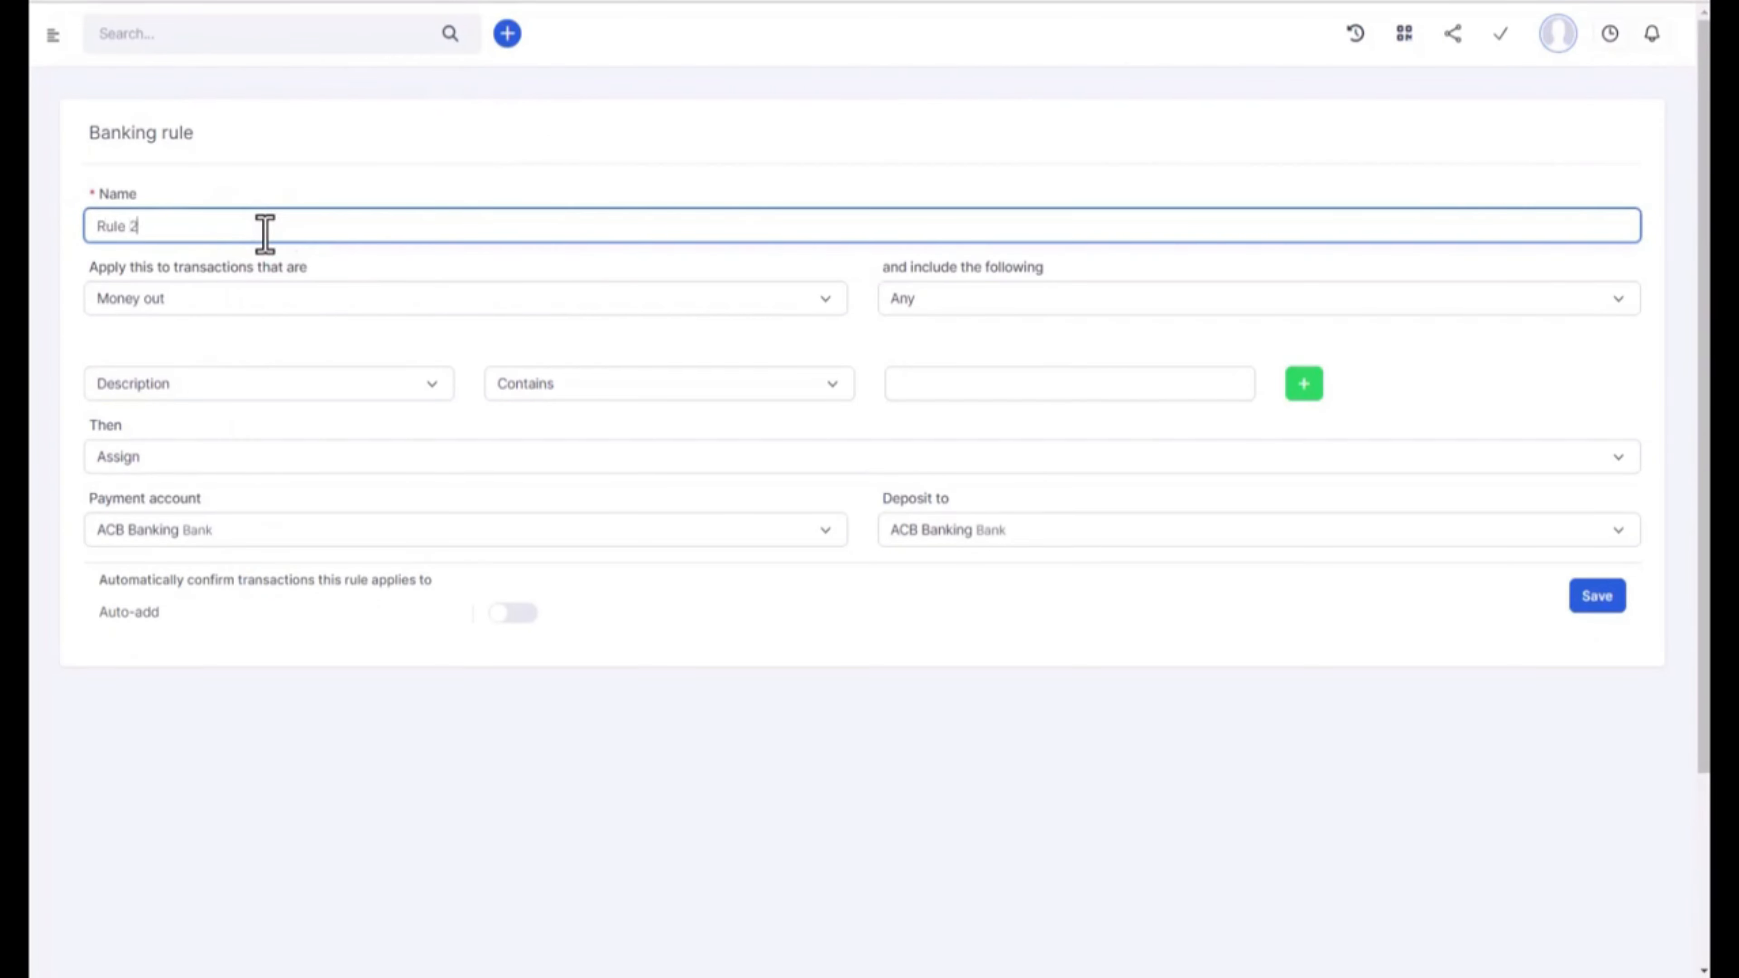
key("Tab")
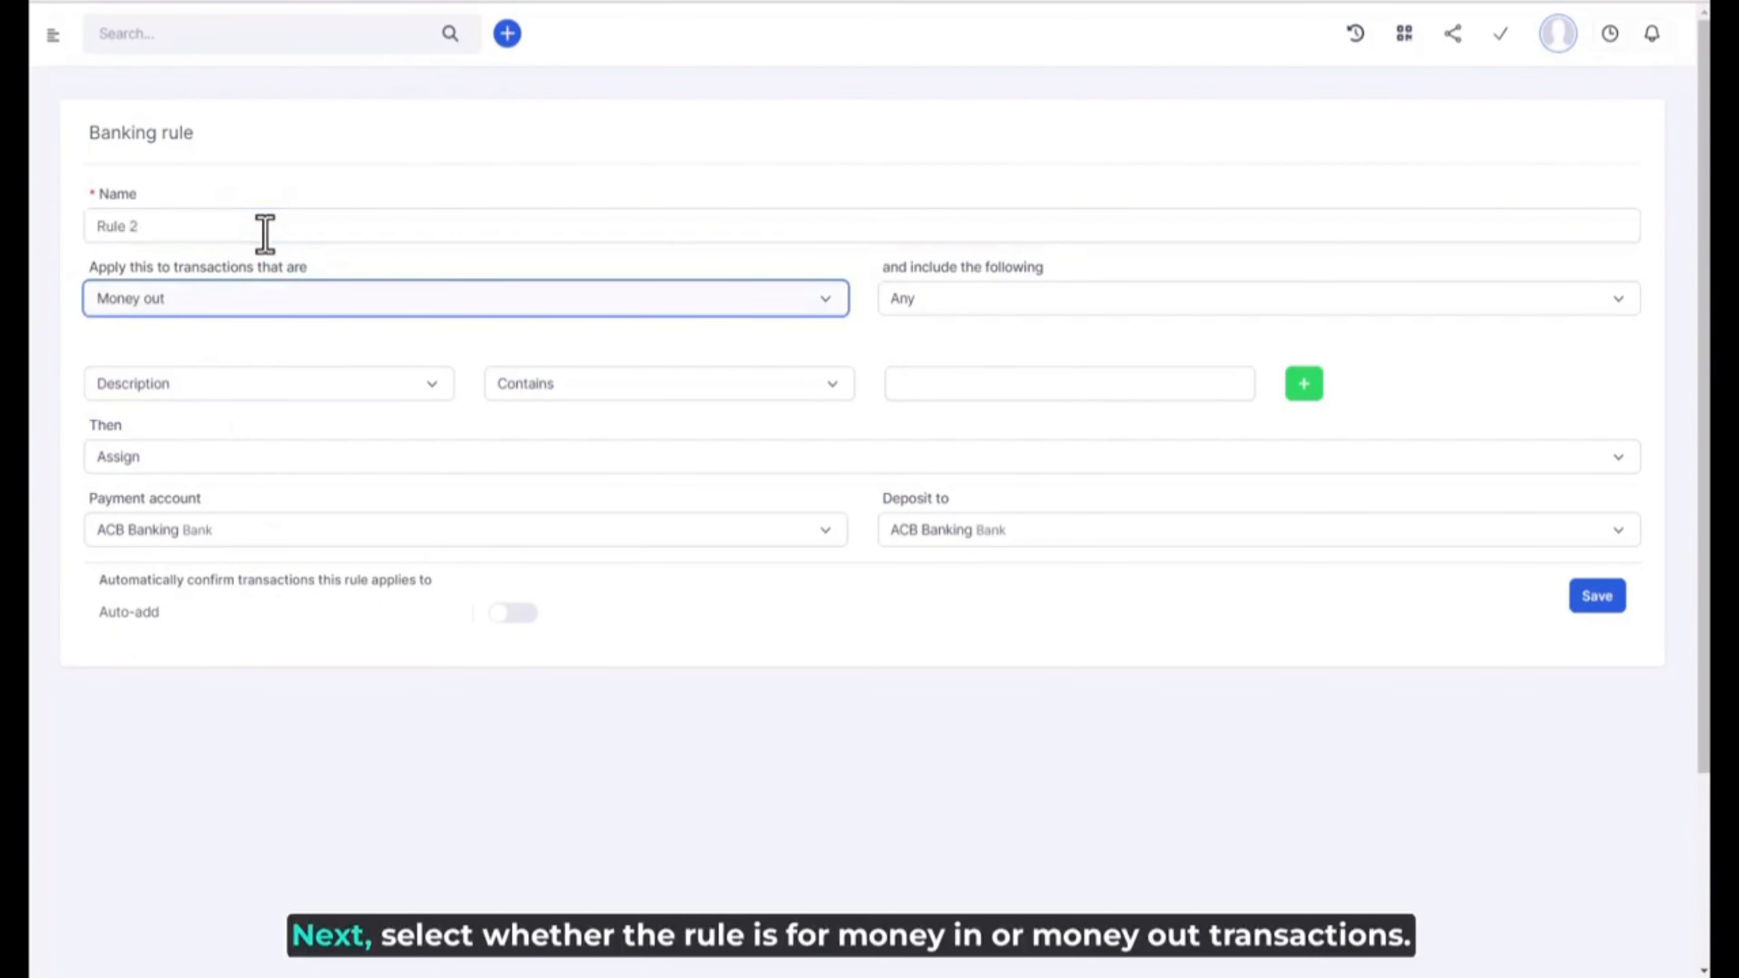
Apply the rule to Money in transactions and require All of its conditions to be included
left_click(340, 299)
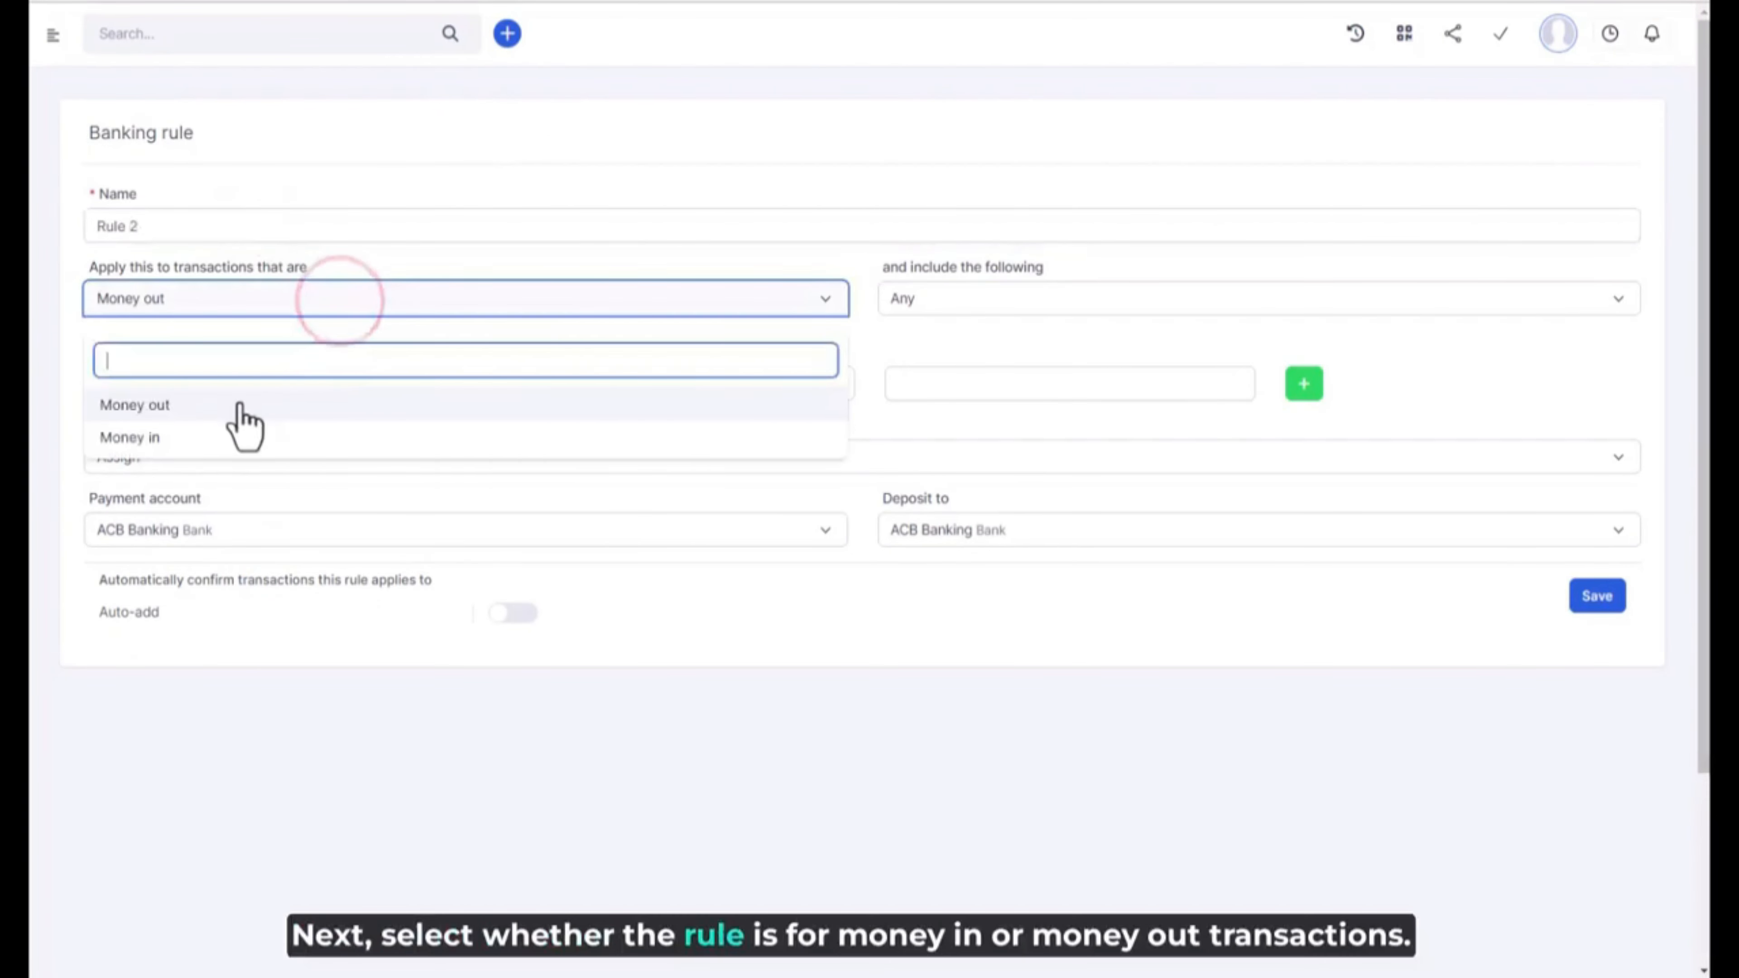
left_click(213, 436)
left_click(272, 294)
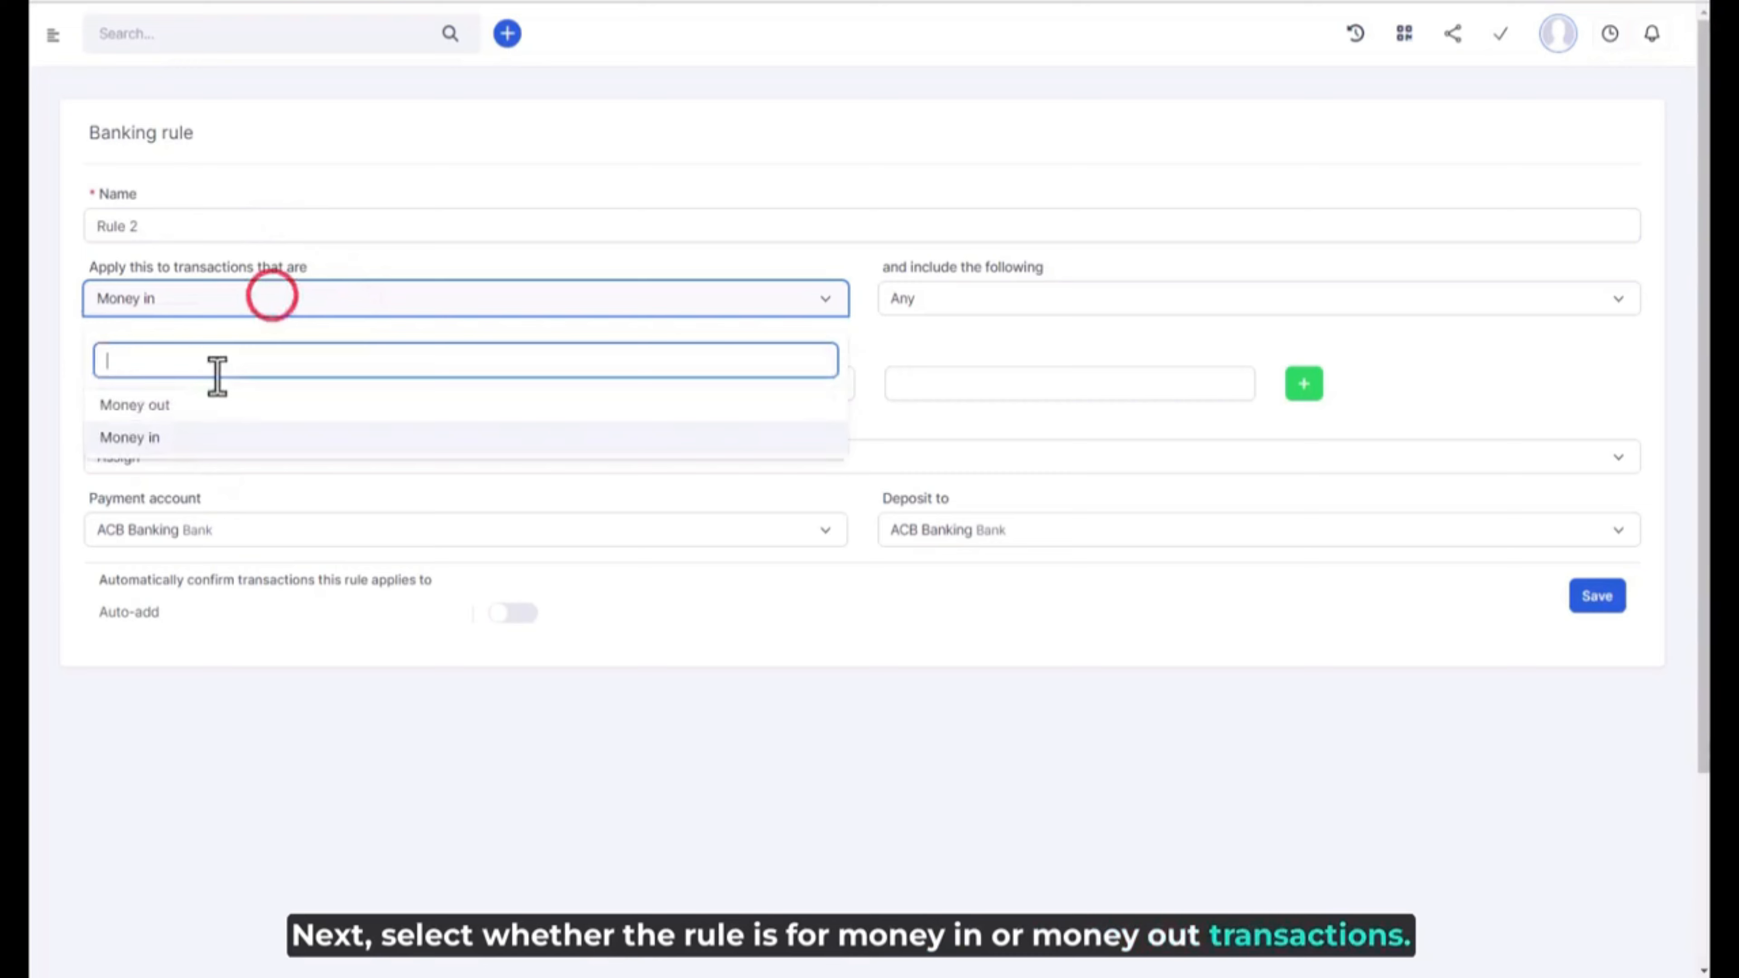
left_click(172, 405)
left_click(233, 304)
left_click(183, 436)
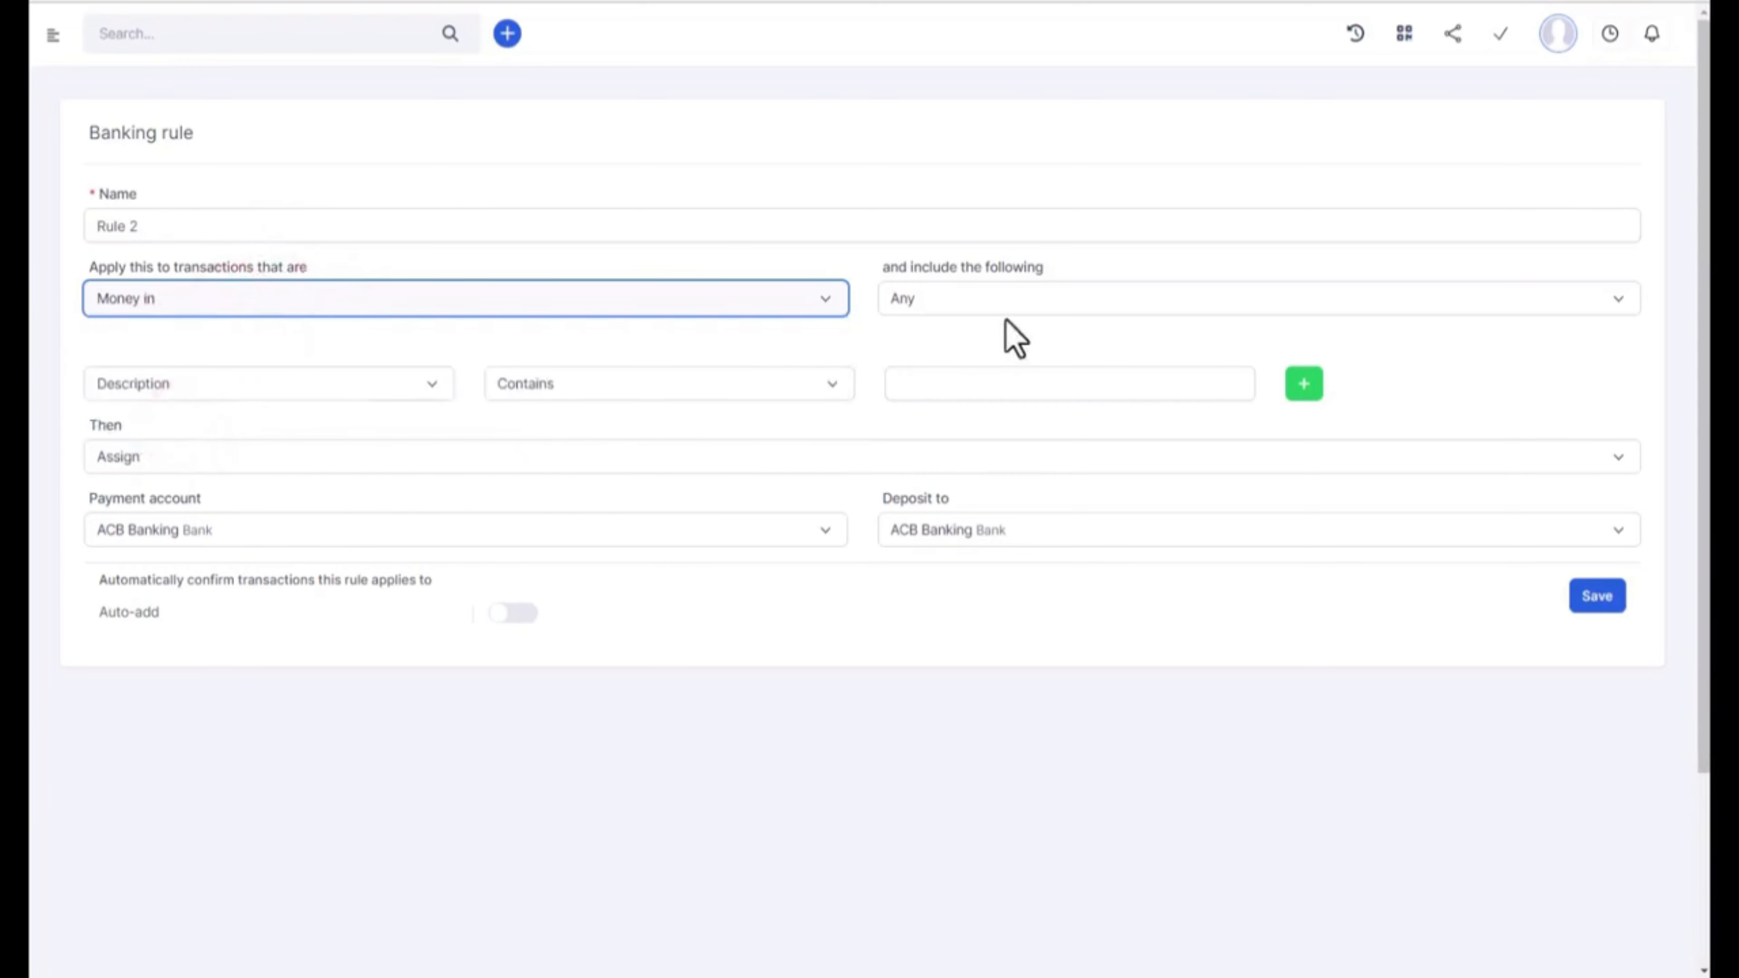
left_click(940, 299)
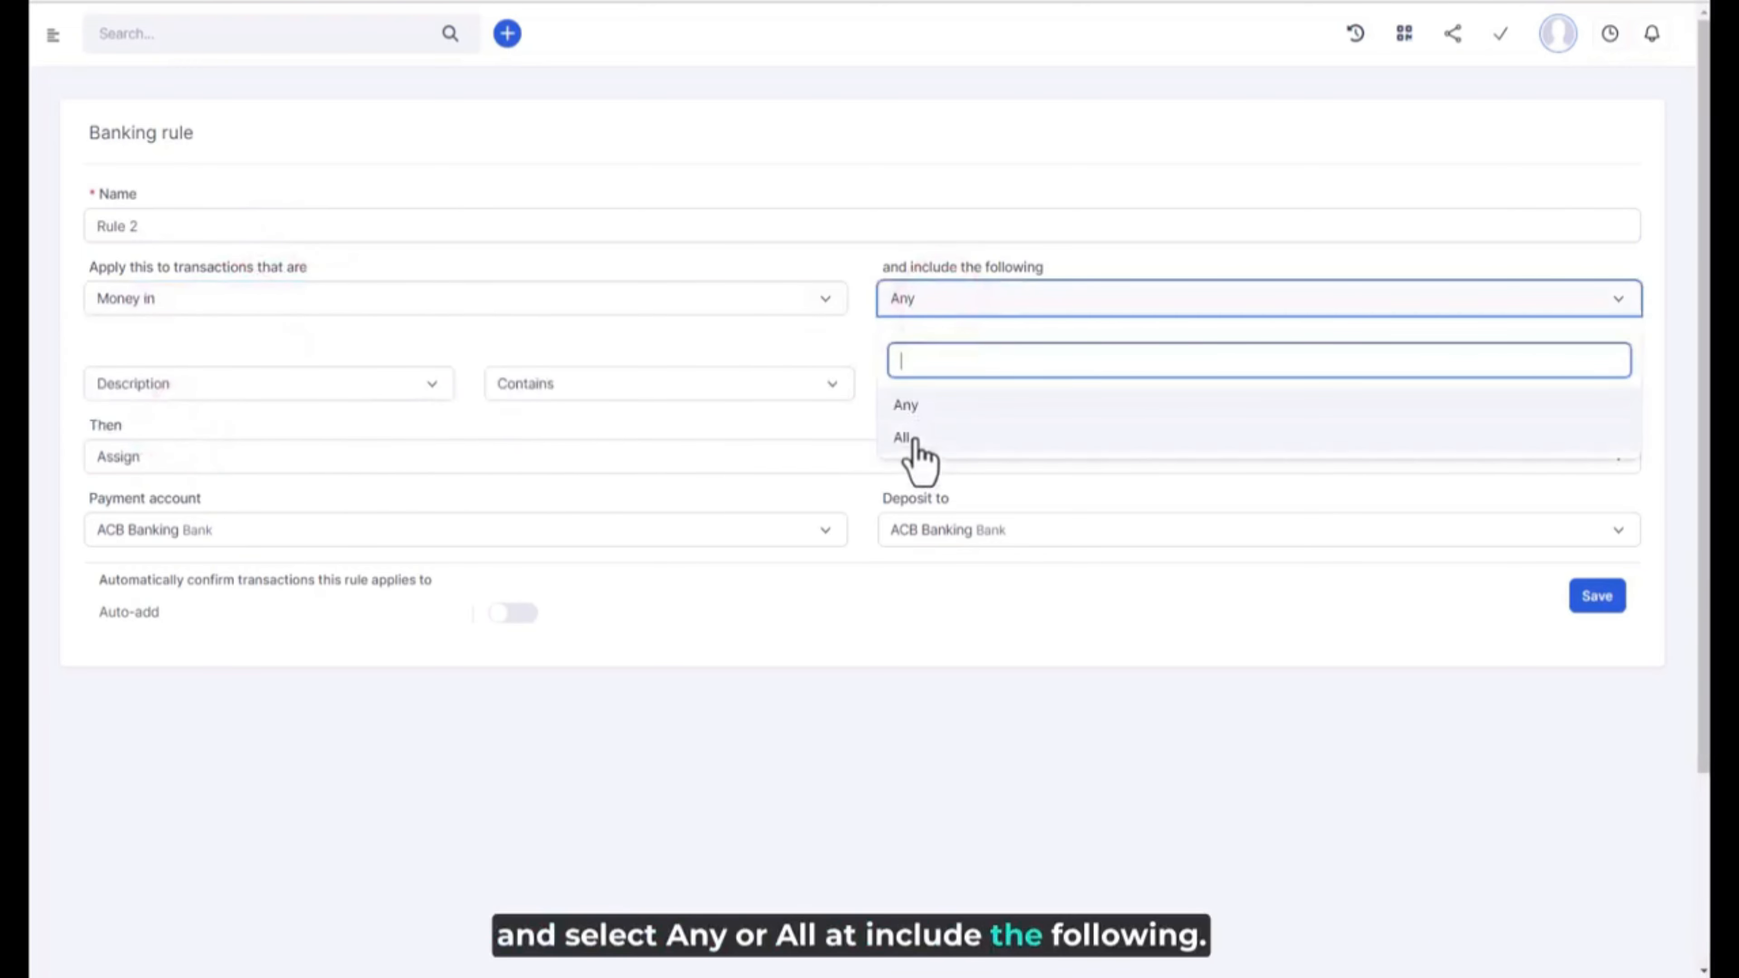
left_click(915, 436)
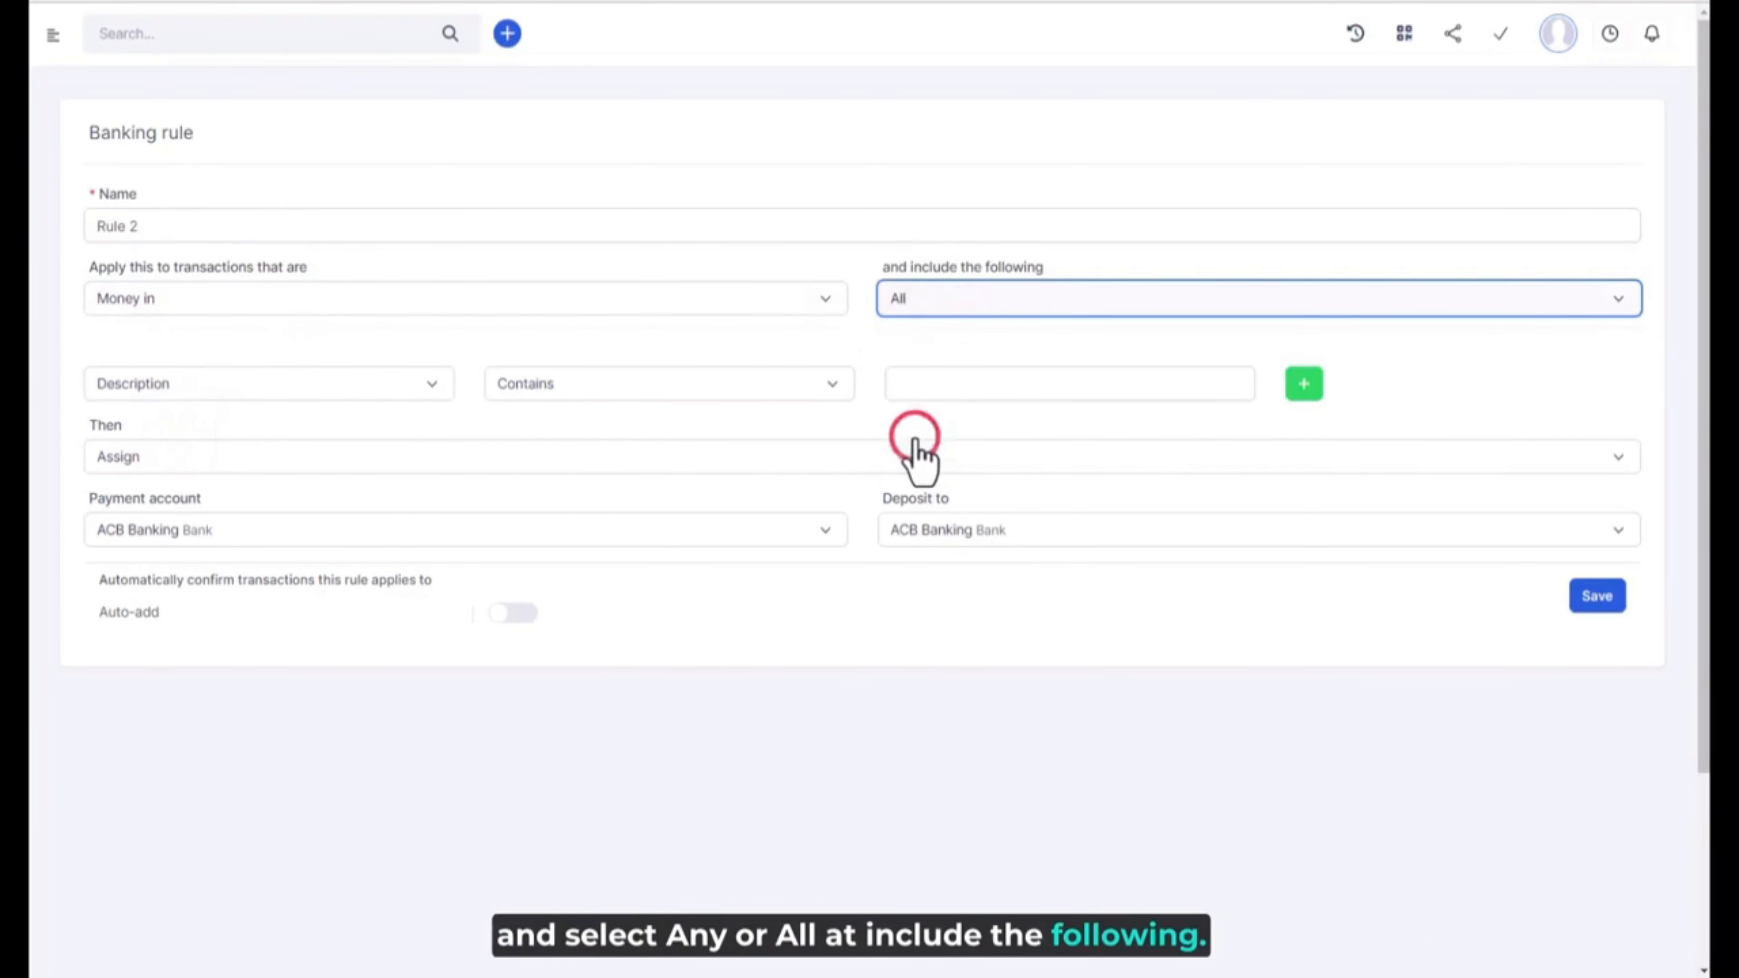
Set the rule's first condition to Description Contains "Rule 1"
left_click(159, 404)
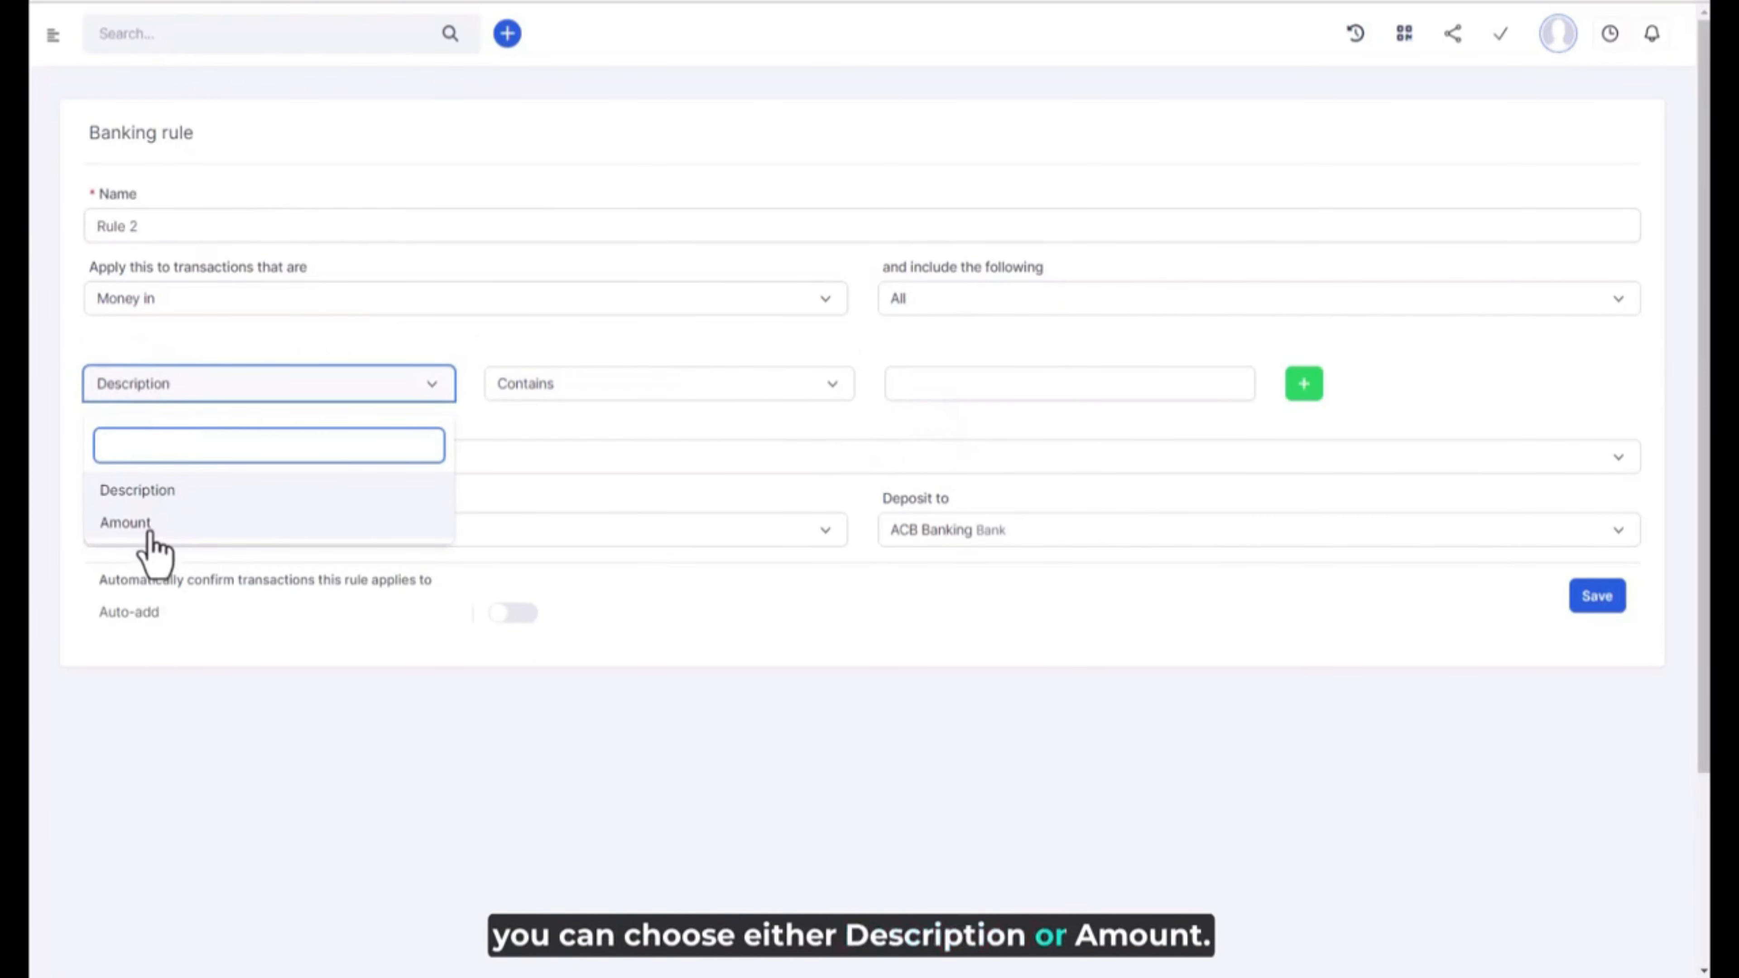
left_click(616, 384)
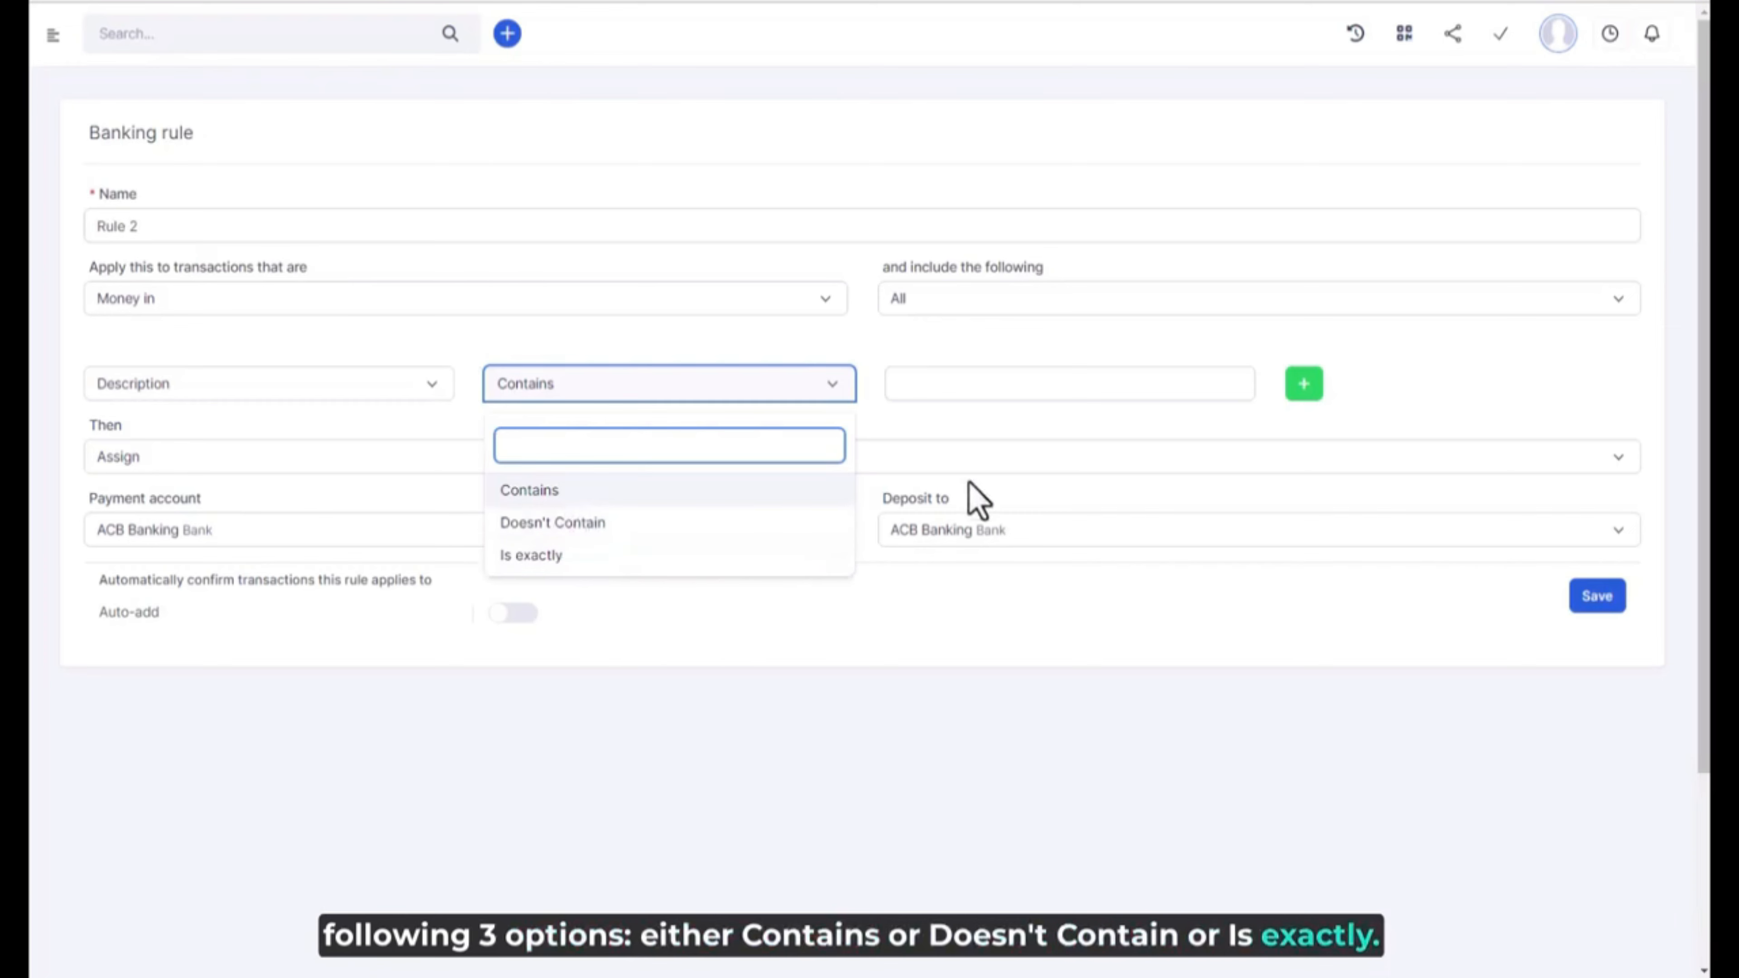
left_click(1024, 394)
type("Ri")
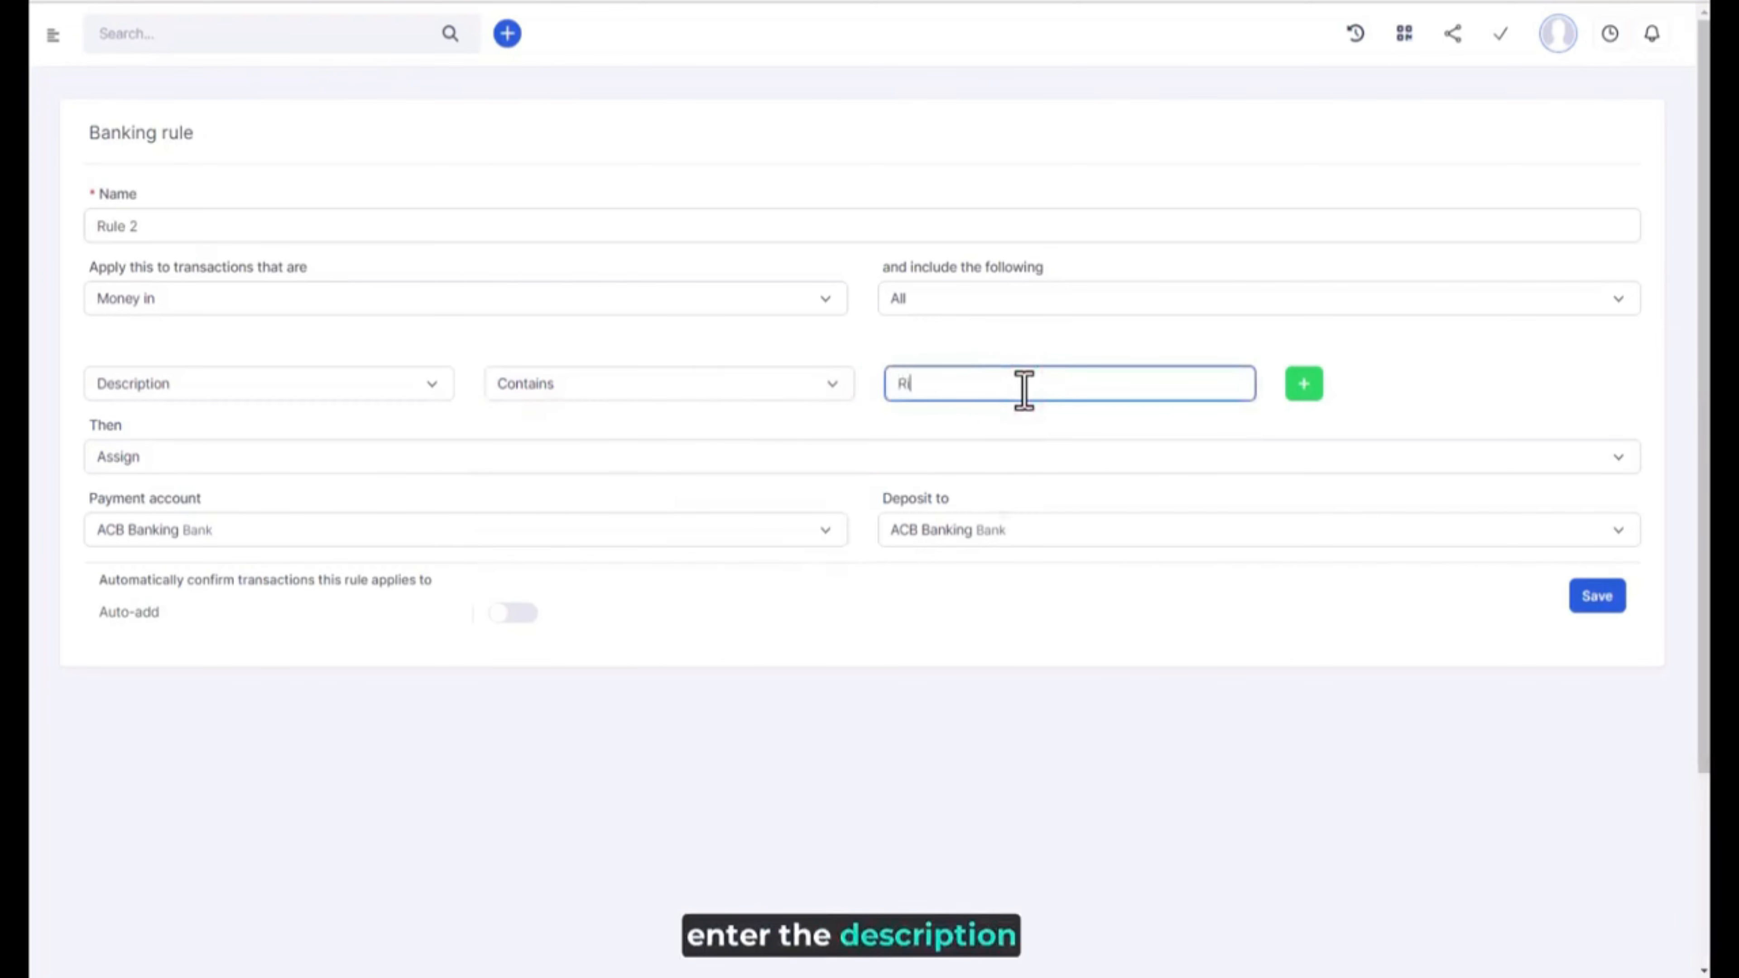
key("BackSpace")
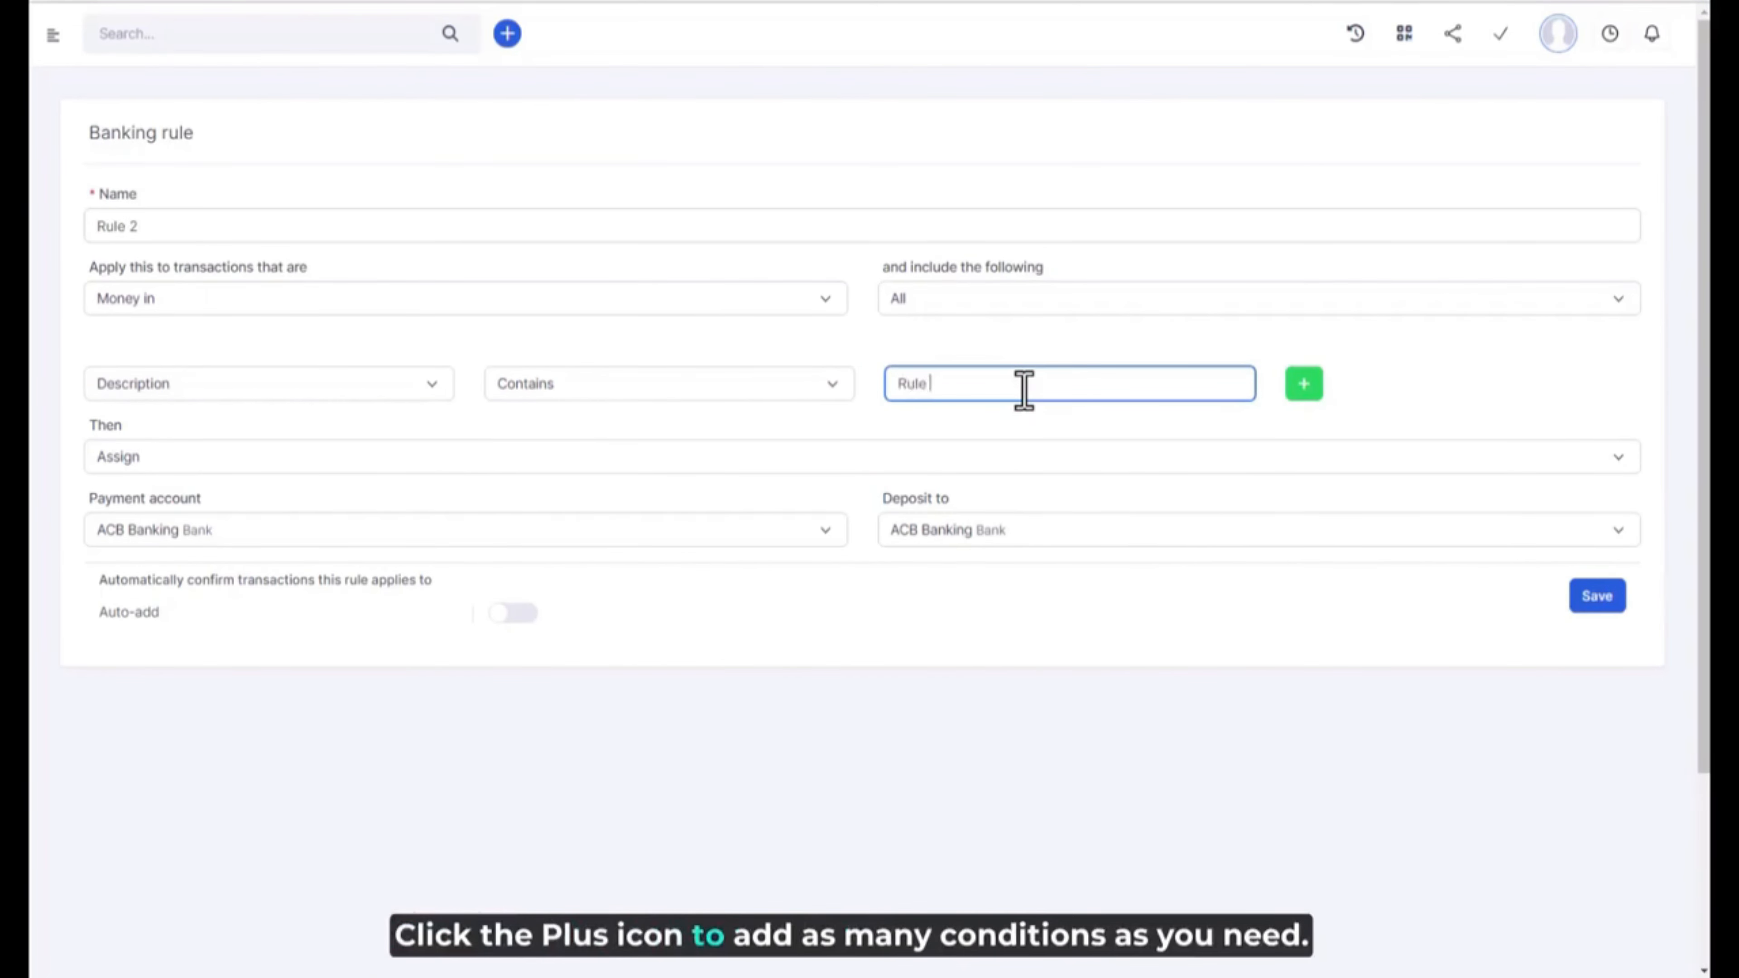
Add a second condition to the rule with Amount Is greater than 100
left_click(1306, 387)
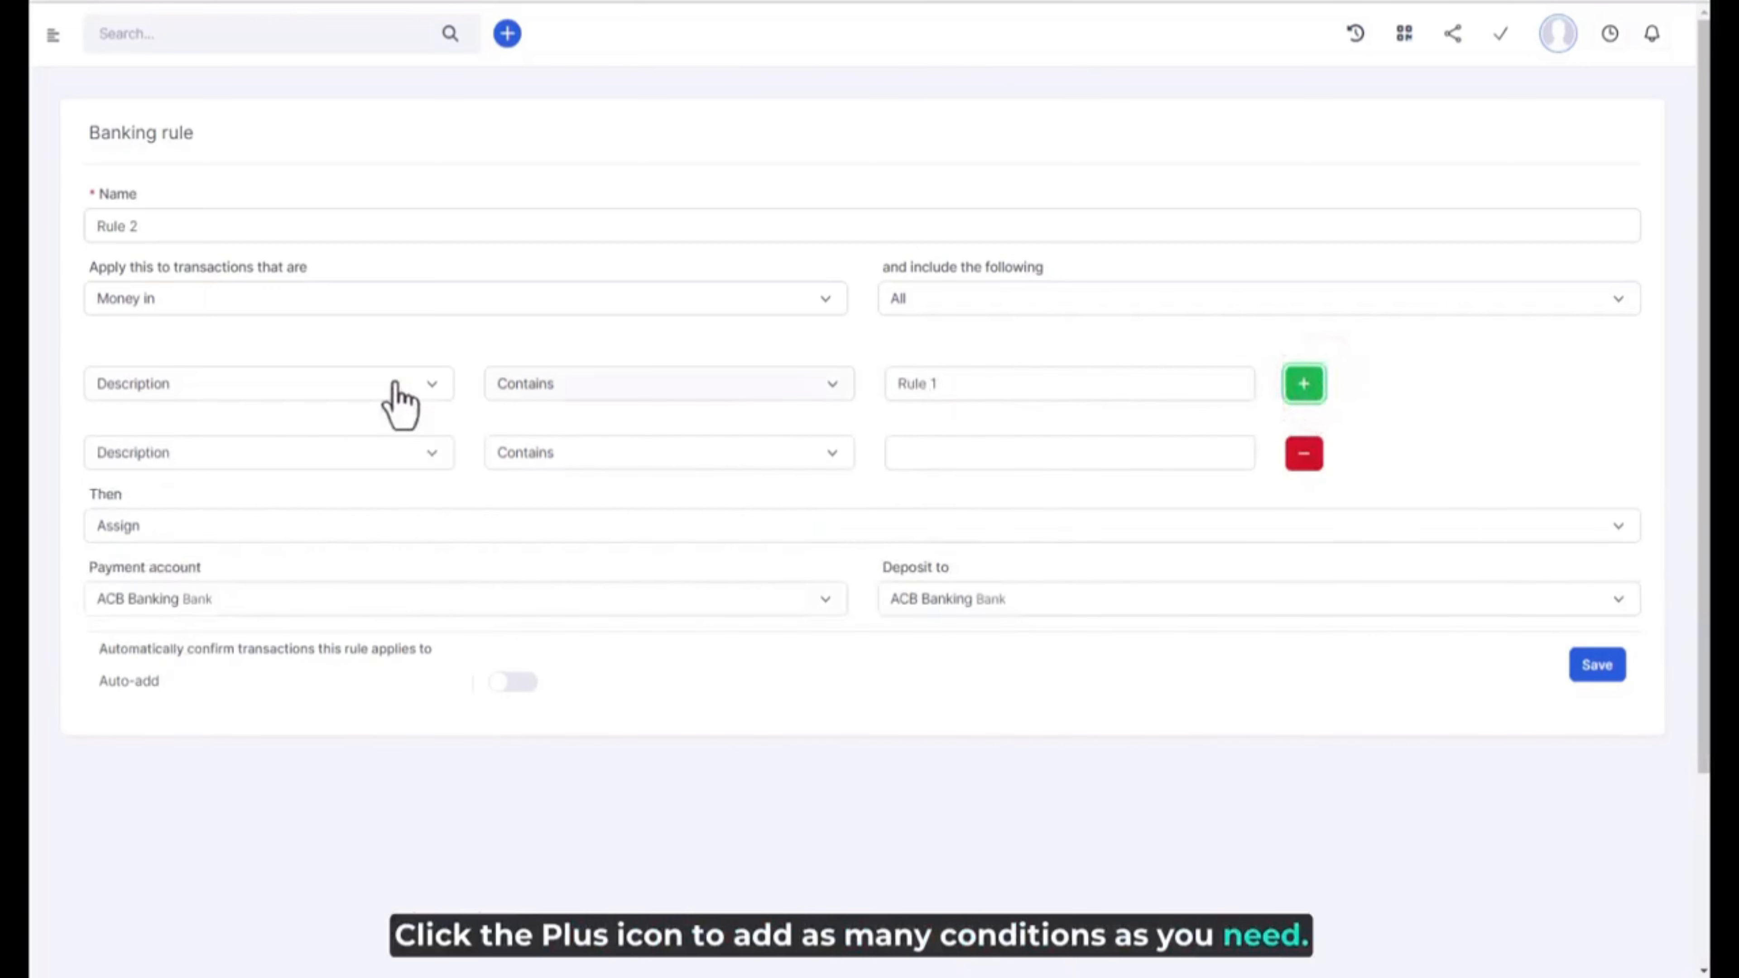
left_click(264, 454)
left_click(213, 588)
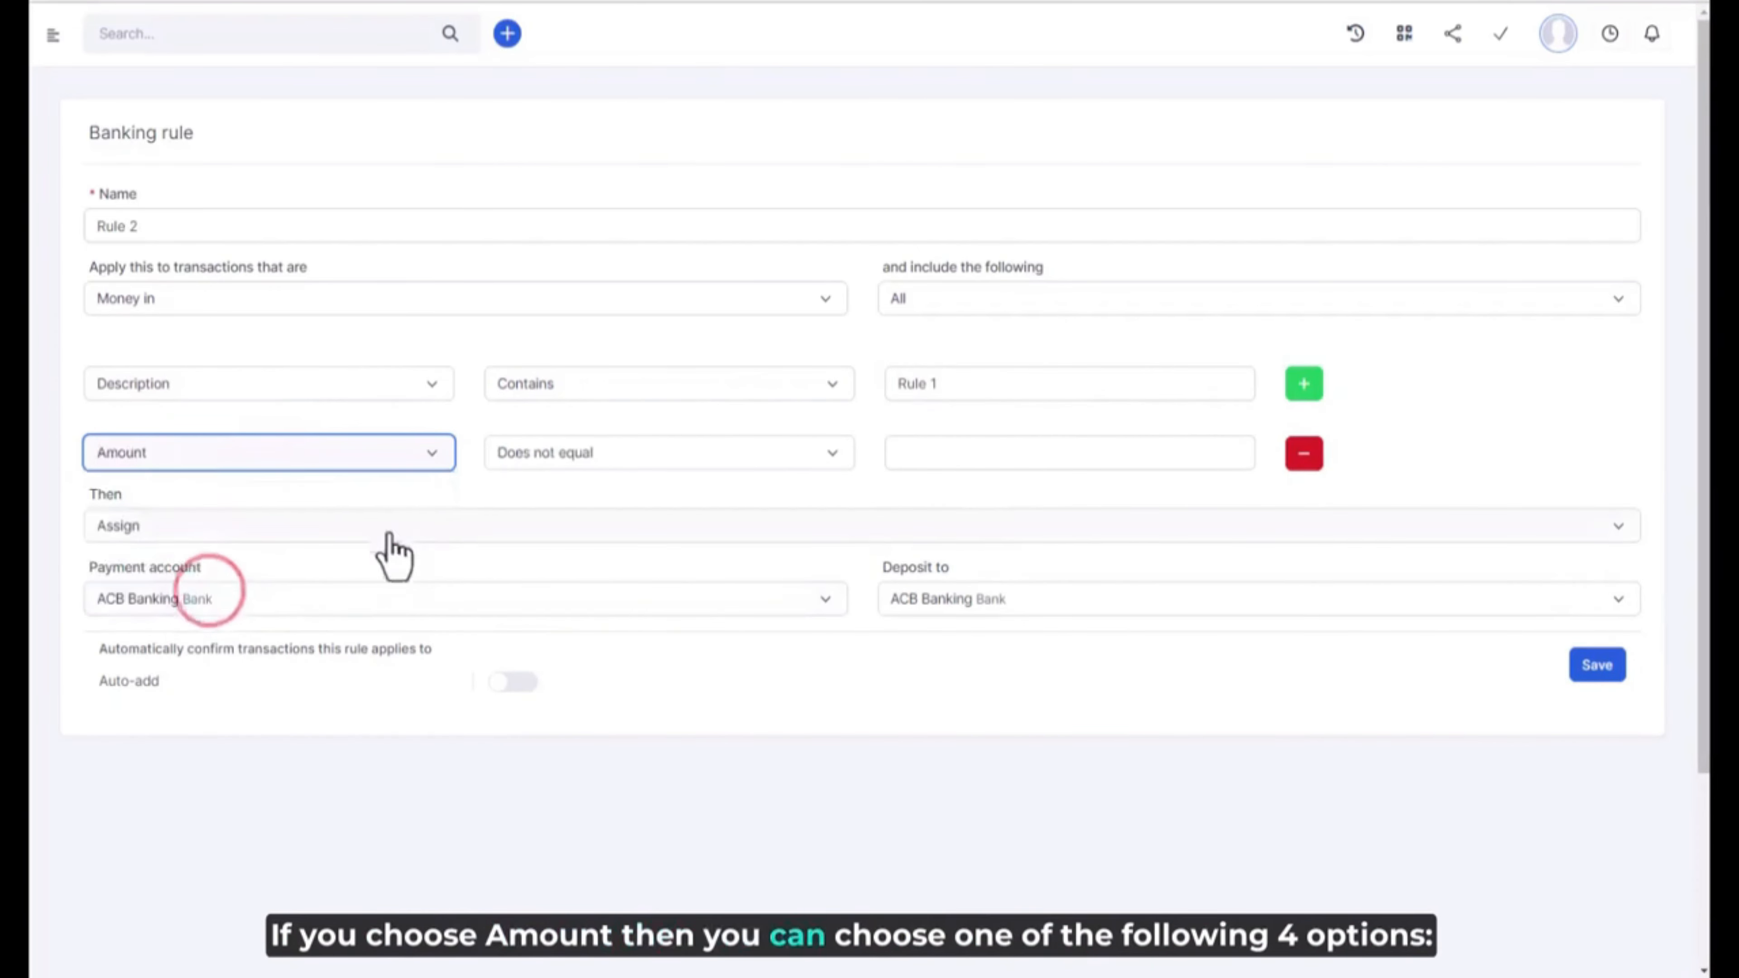
left_click(584, 457)
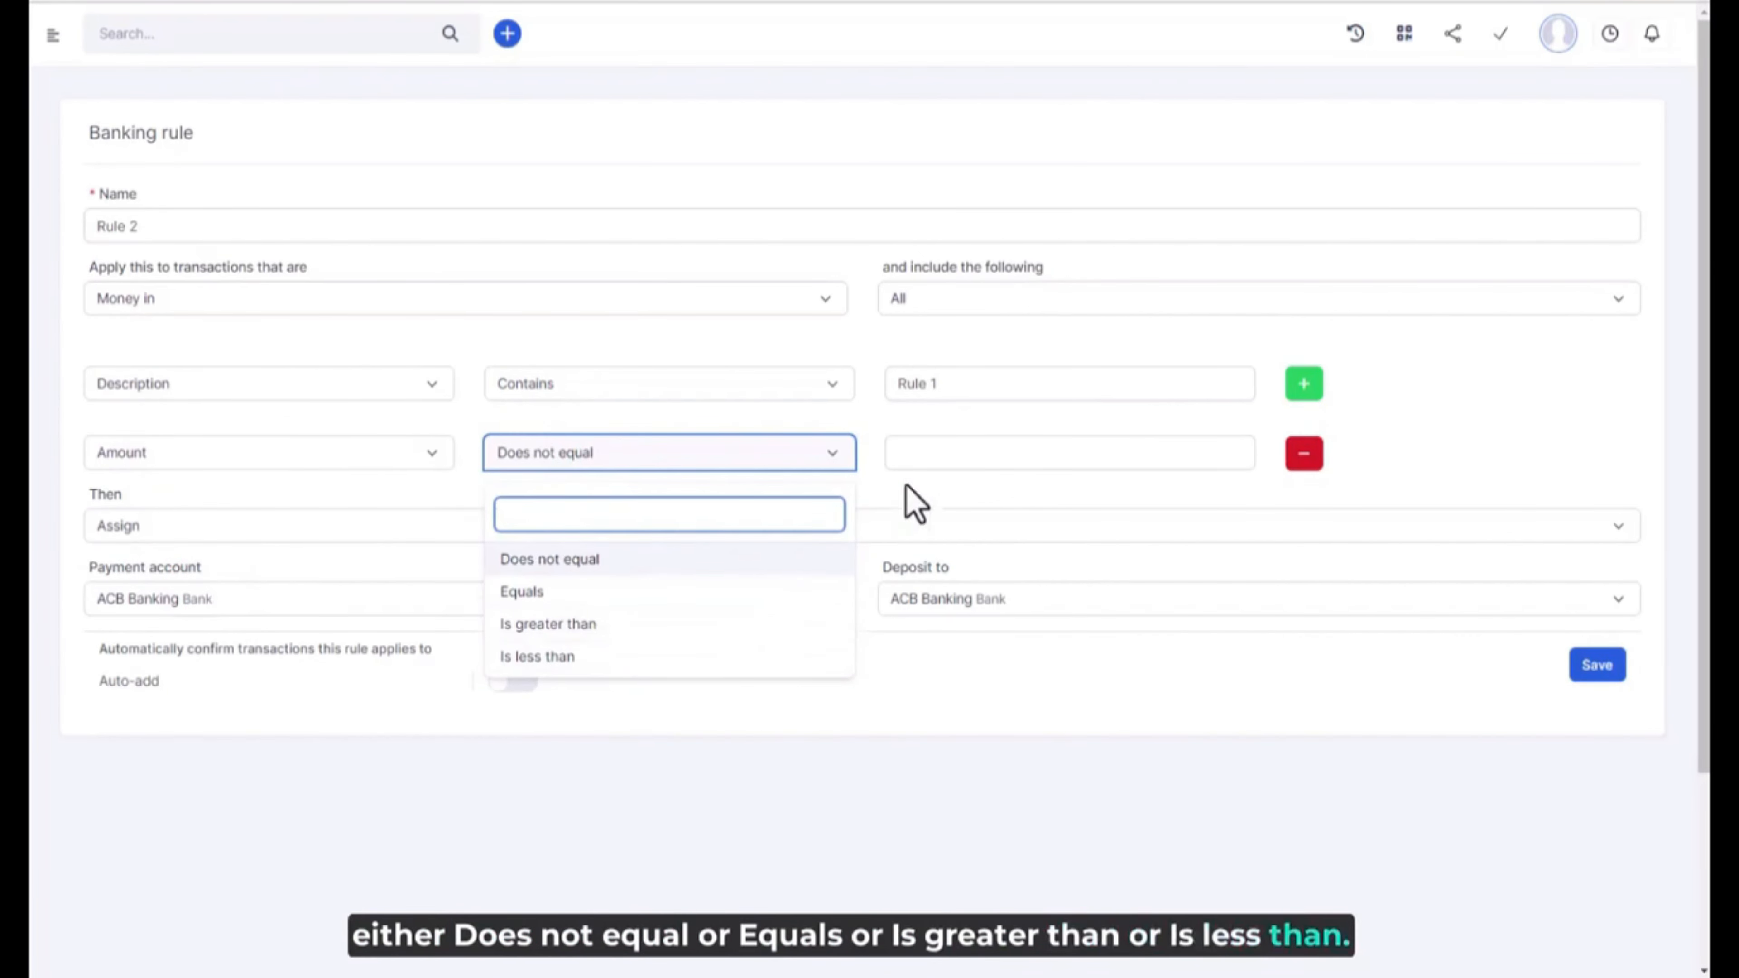
left_click(619, 624)
left_click(994, 451)
type("100")
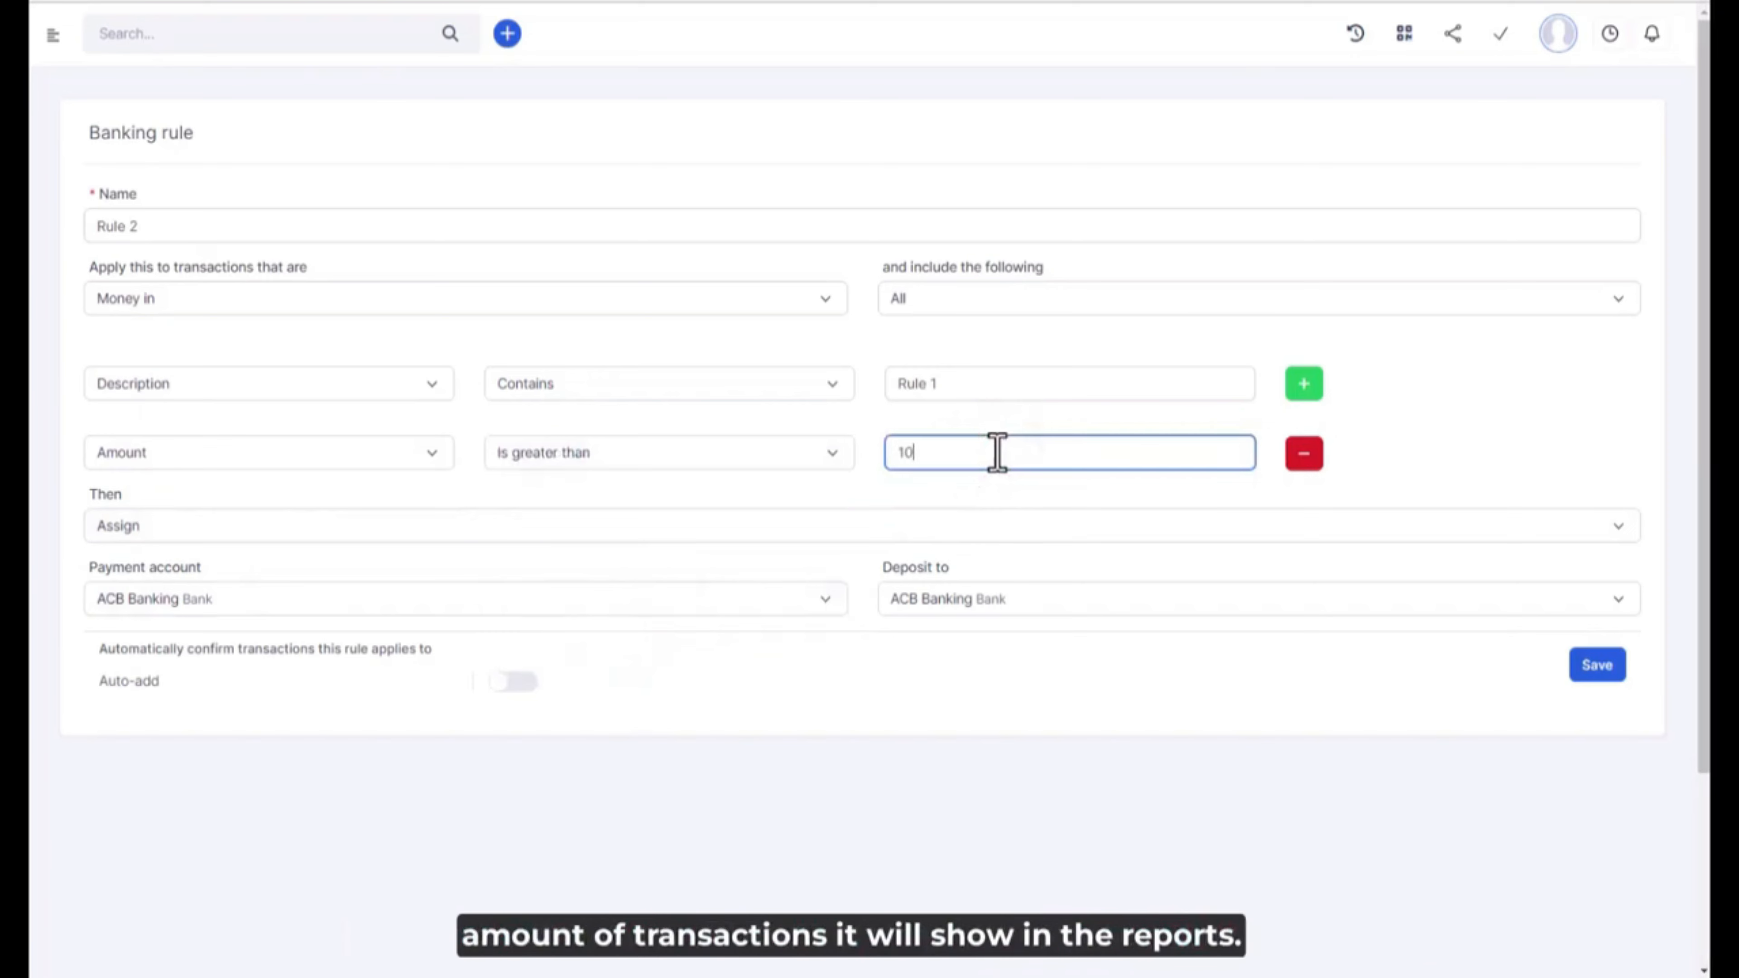
Switch the rule's resulting action to Exclude and back to Assign
left_click(208, 537)
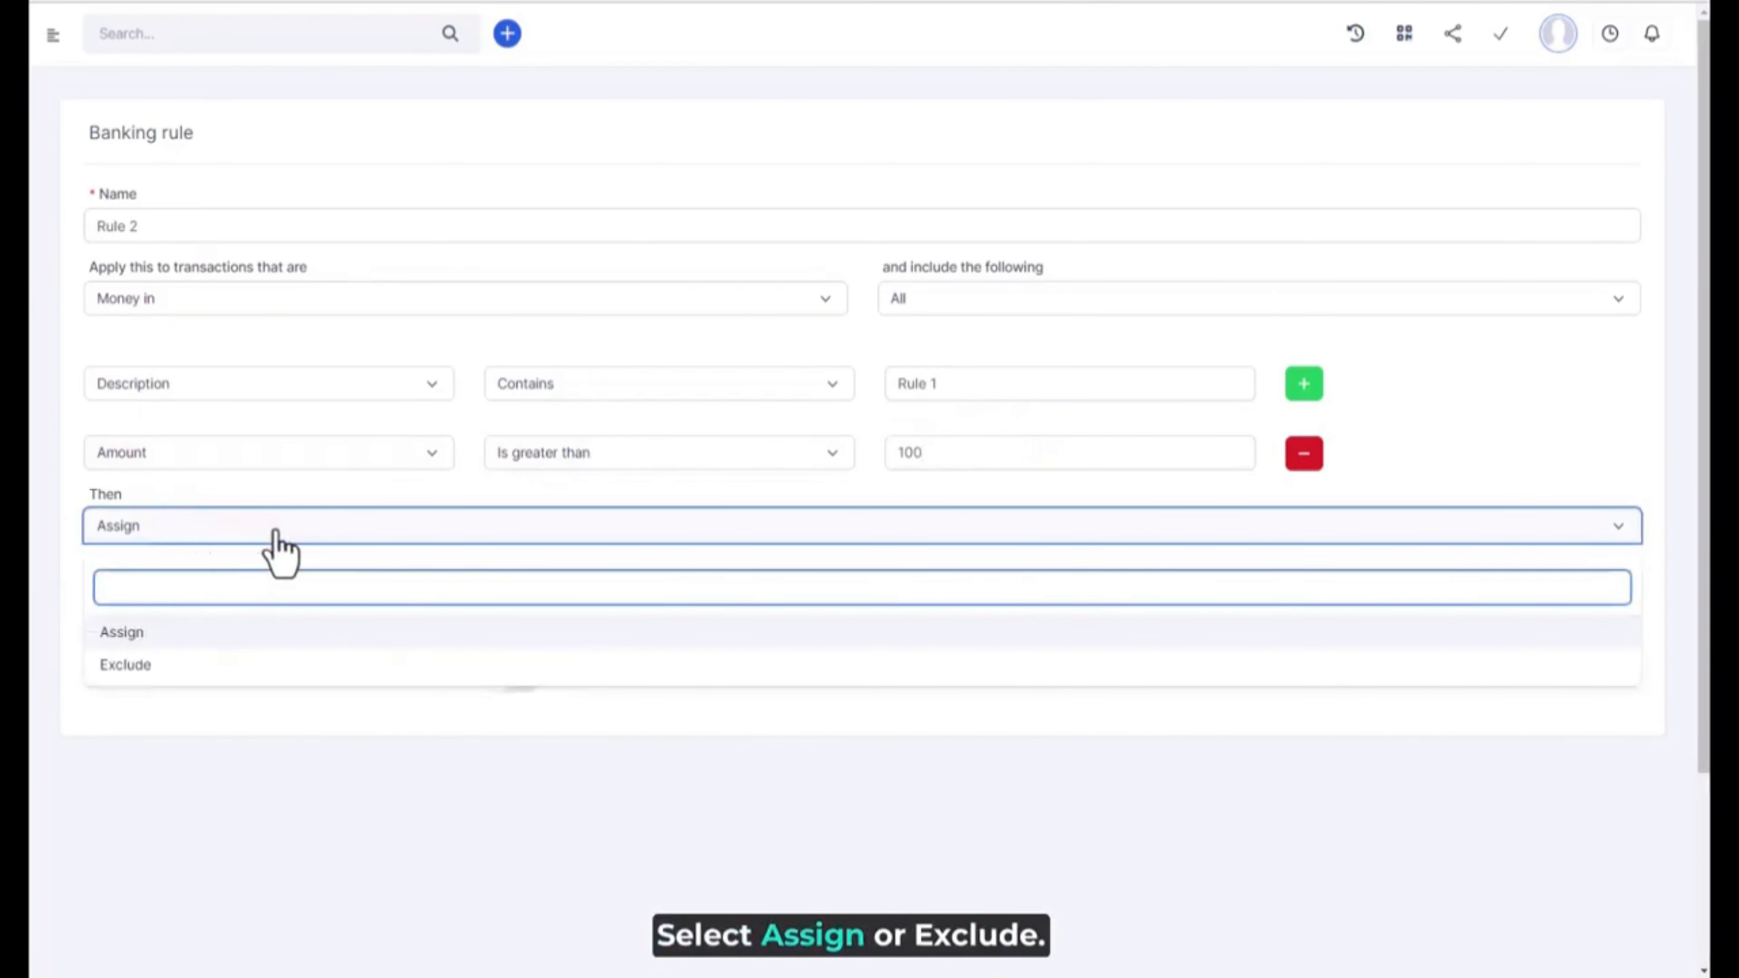
left_click(129, 665)
left_click(198, 537)
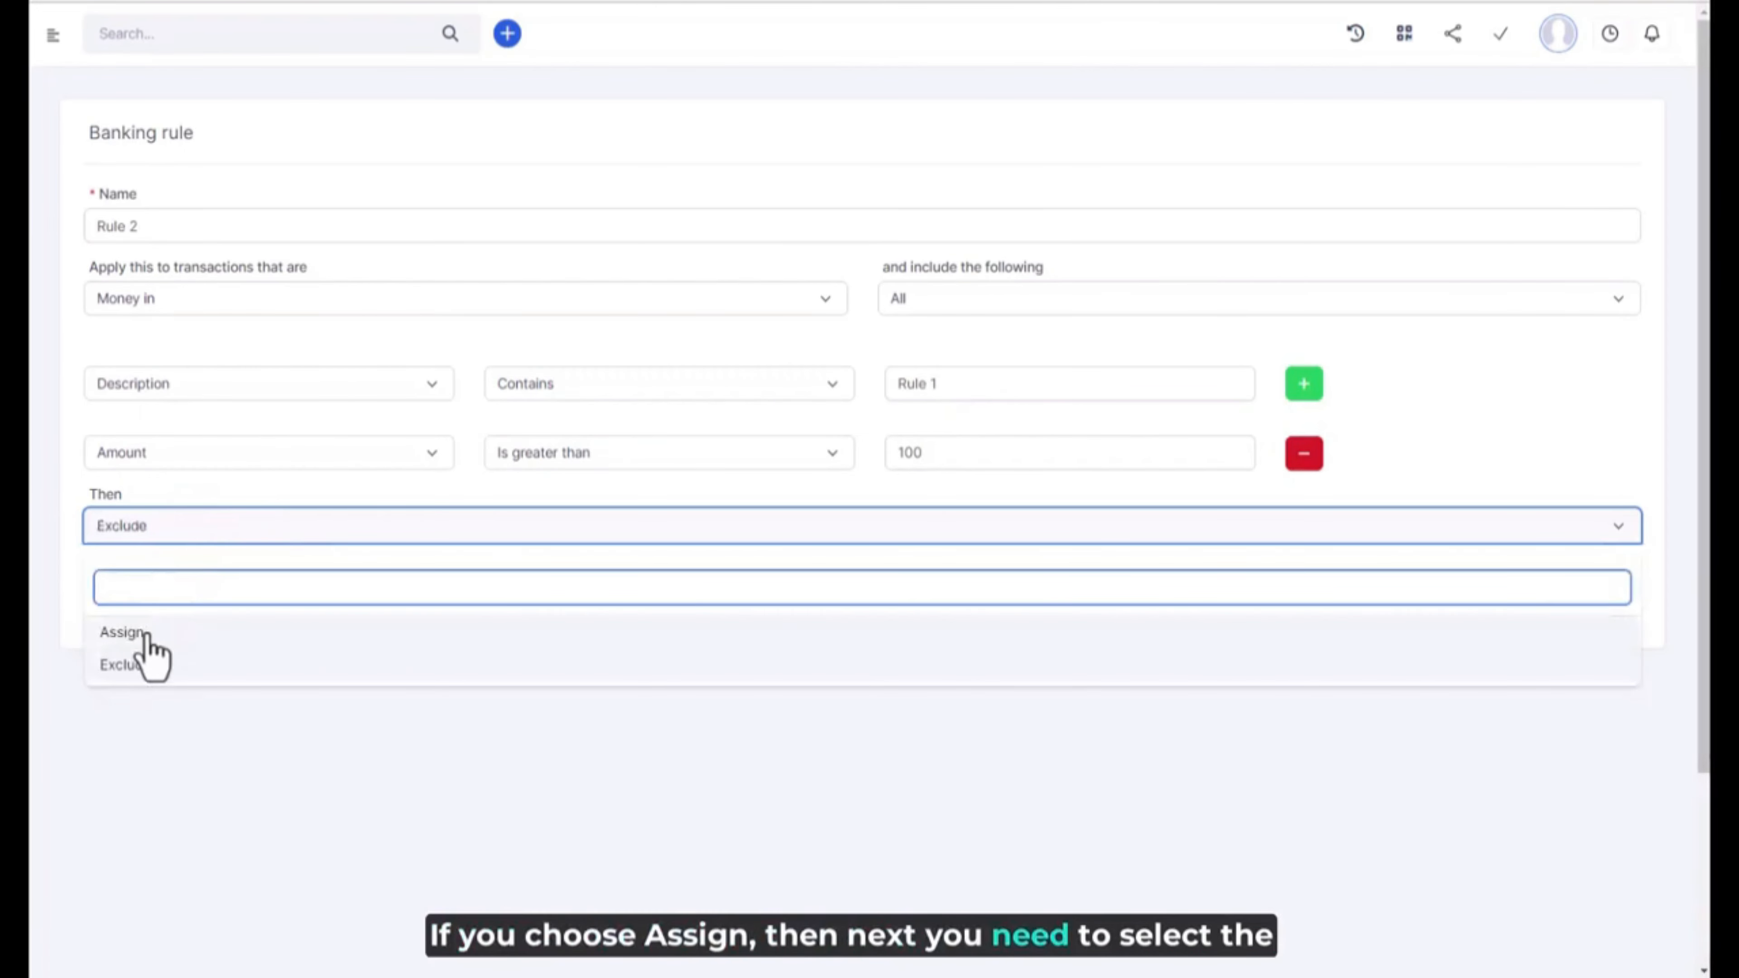
left_click(141, 630)
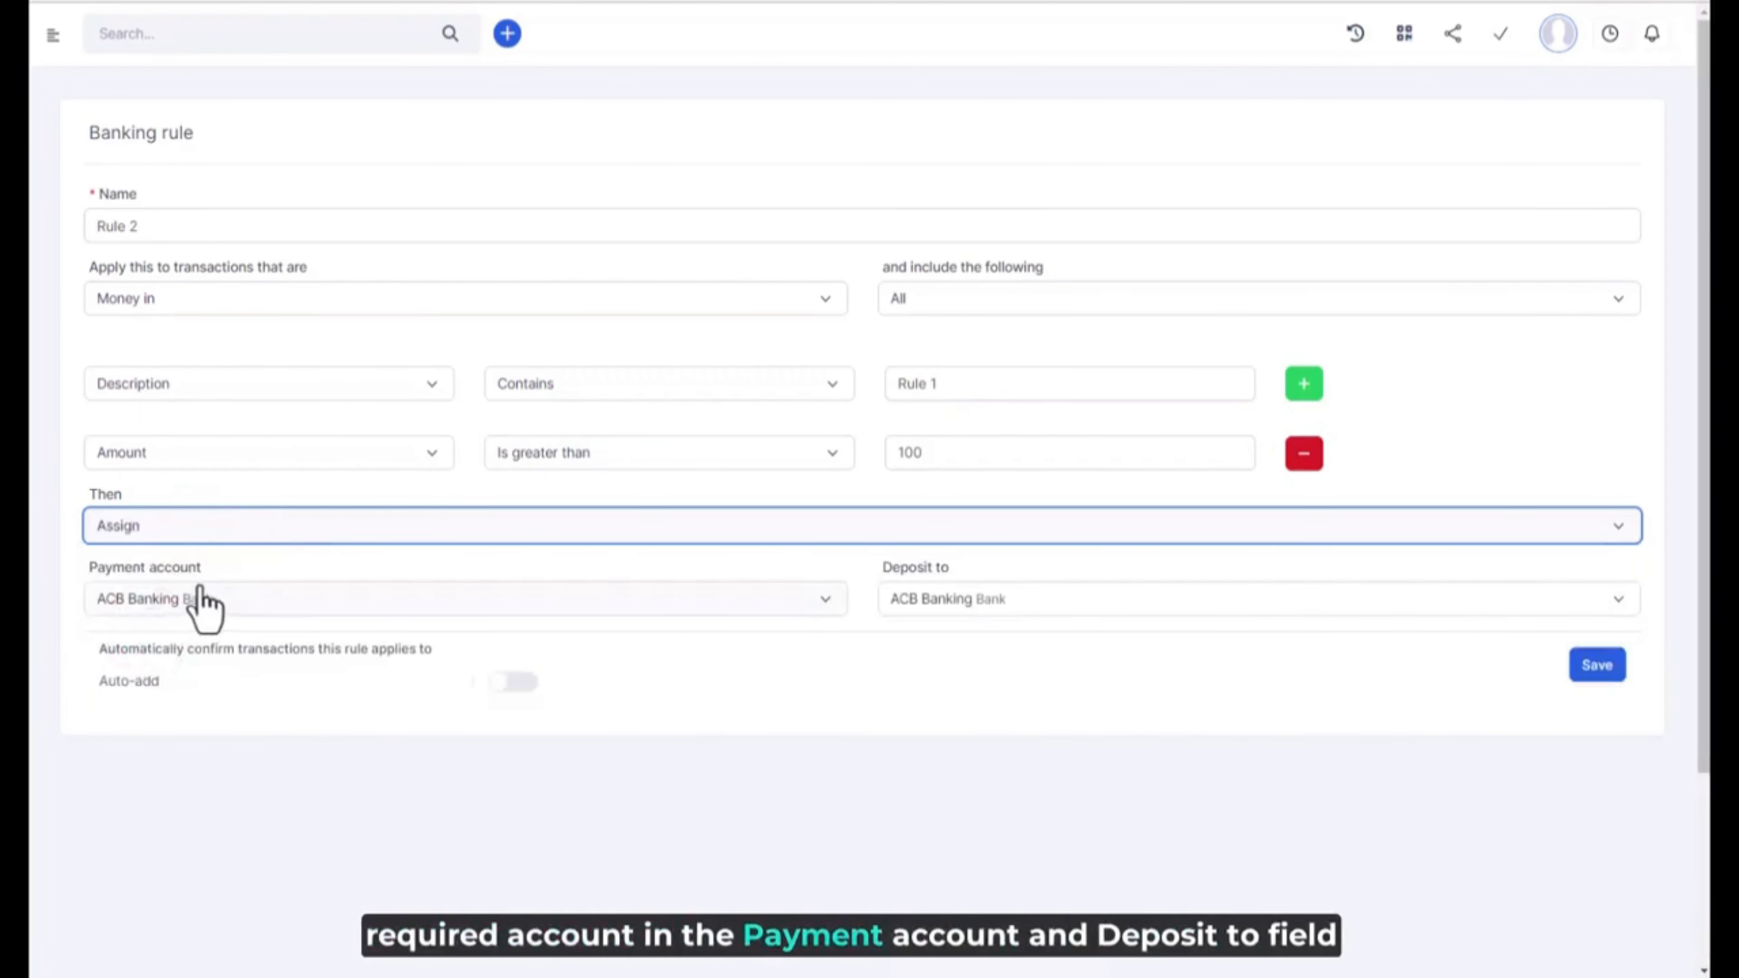
Assign Bank charges as the rule's payment account and ACB Banking as its deposit account
left_click(270, 598)
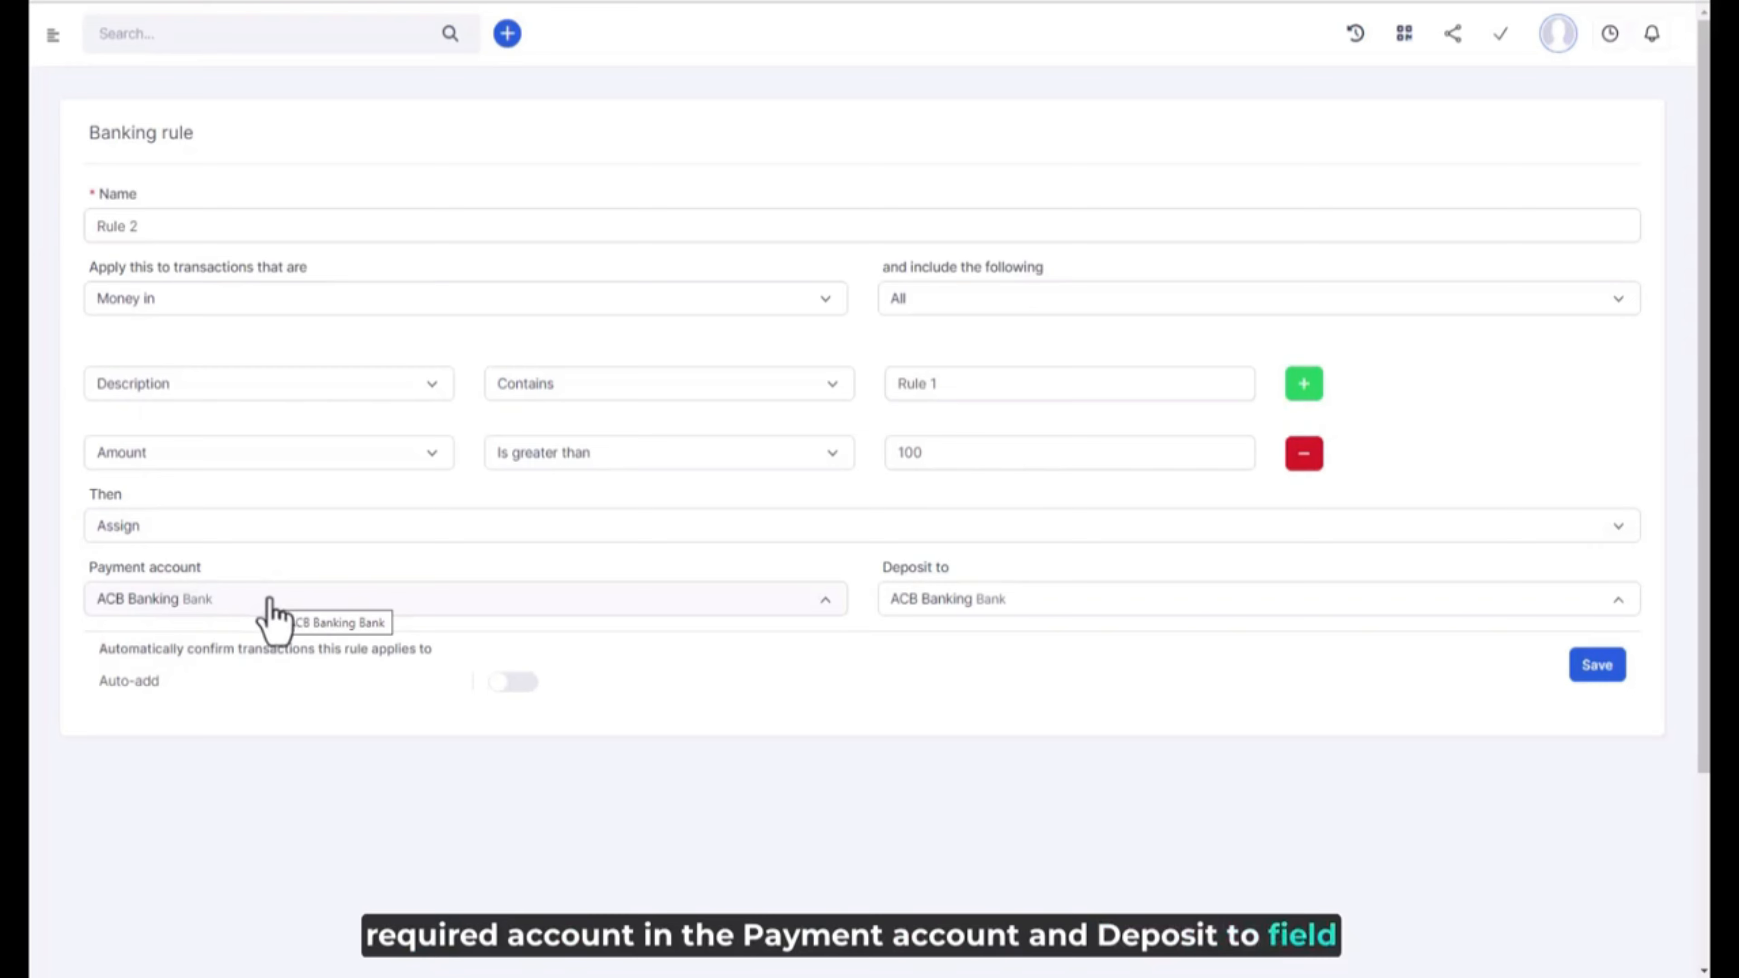
left_click(270, 600)
type("bank")
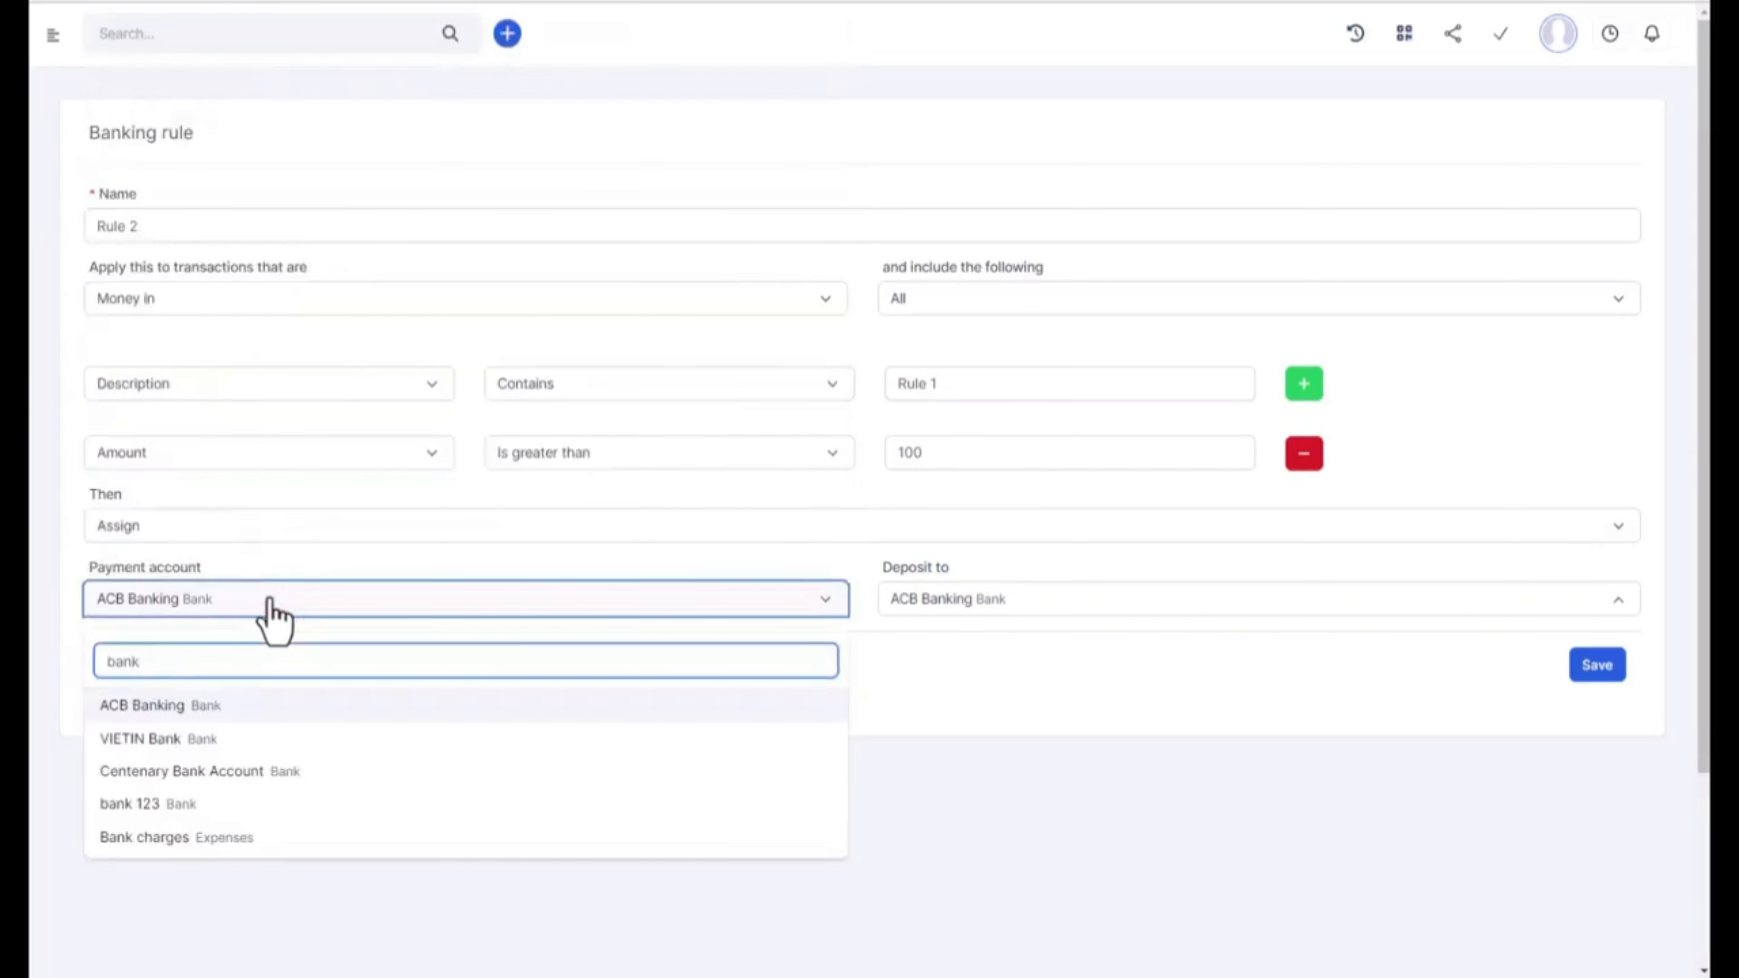
left_click(165, 835)
left_click(956, 602)
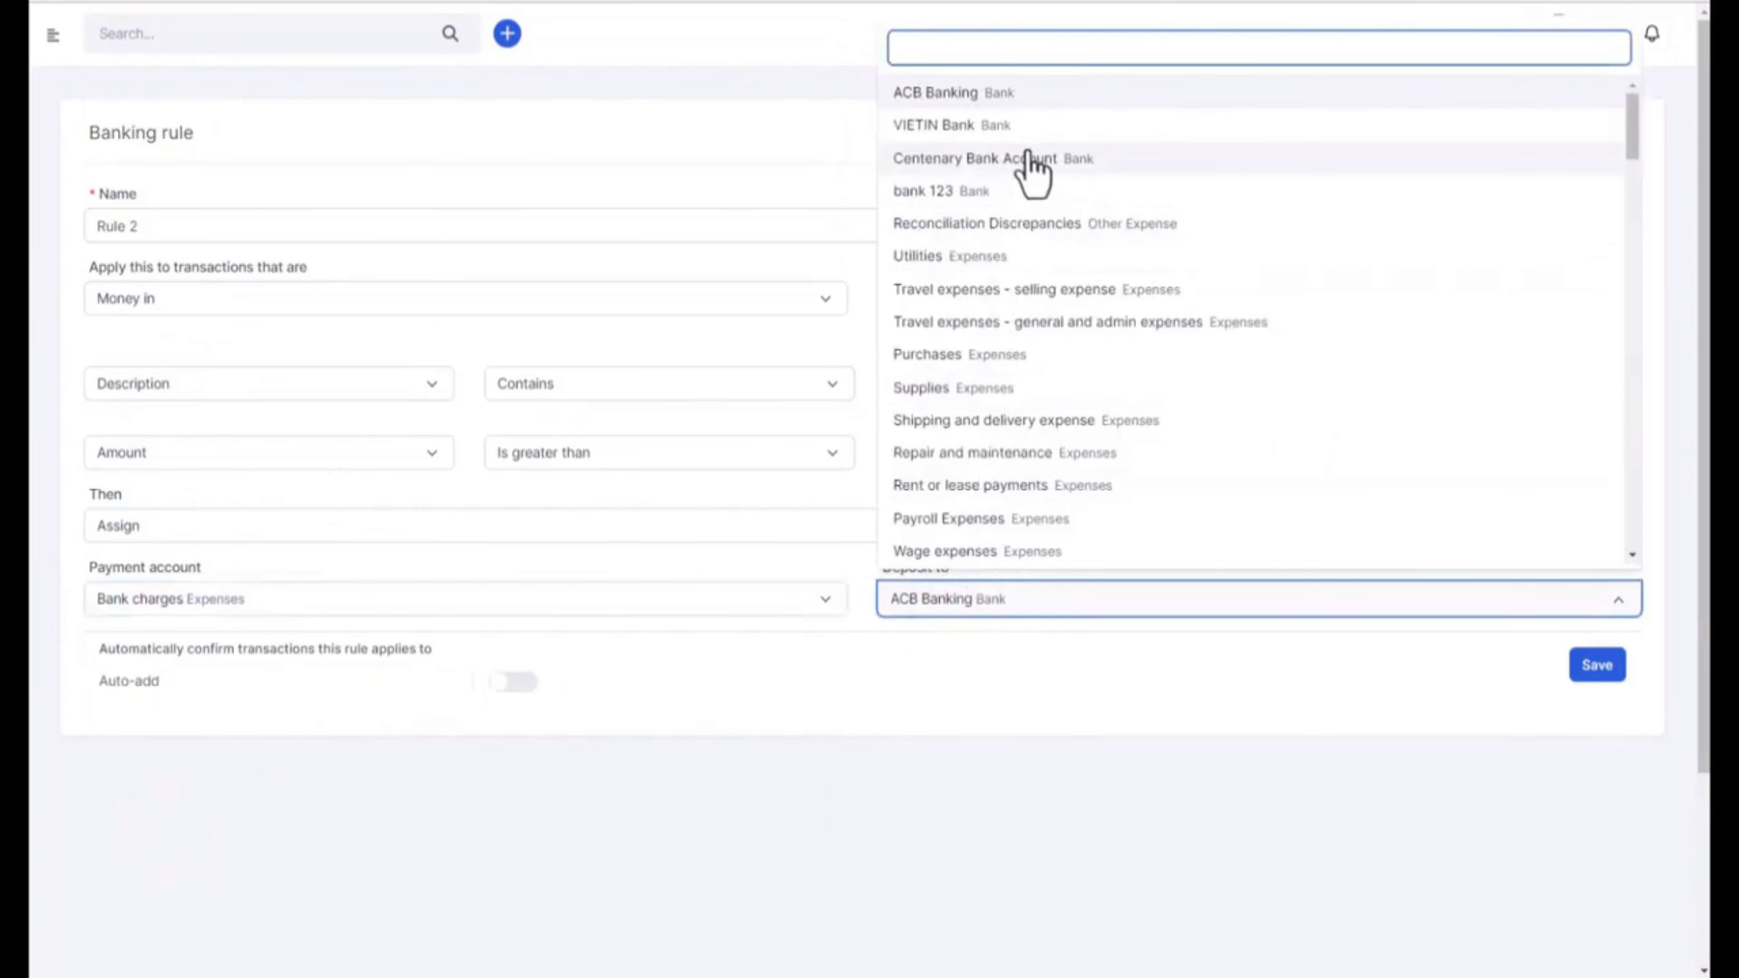
left_click(1049, 98)
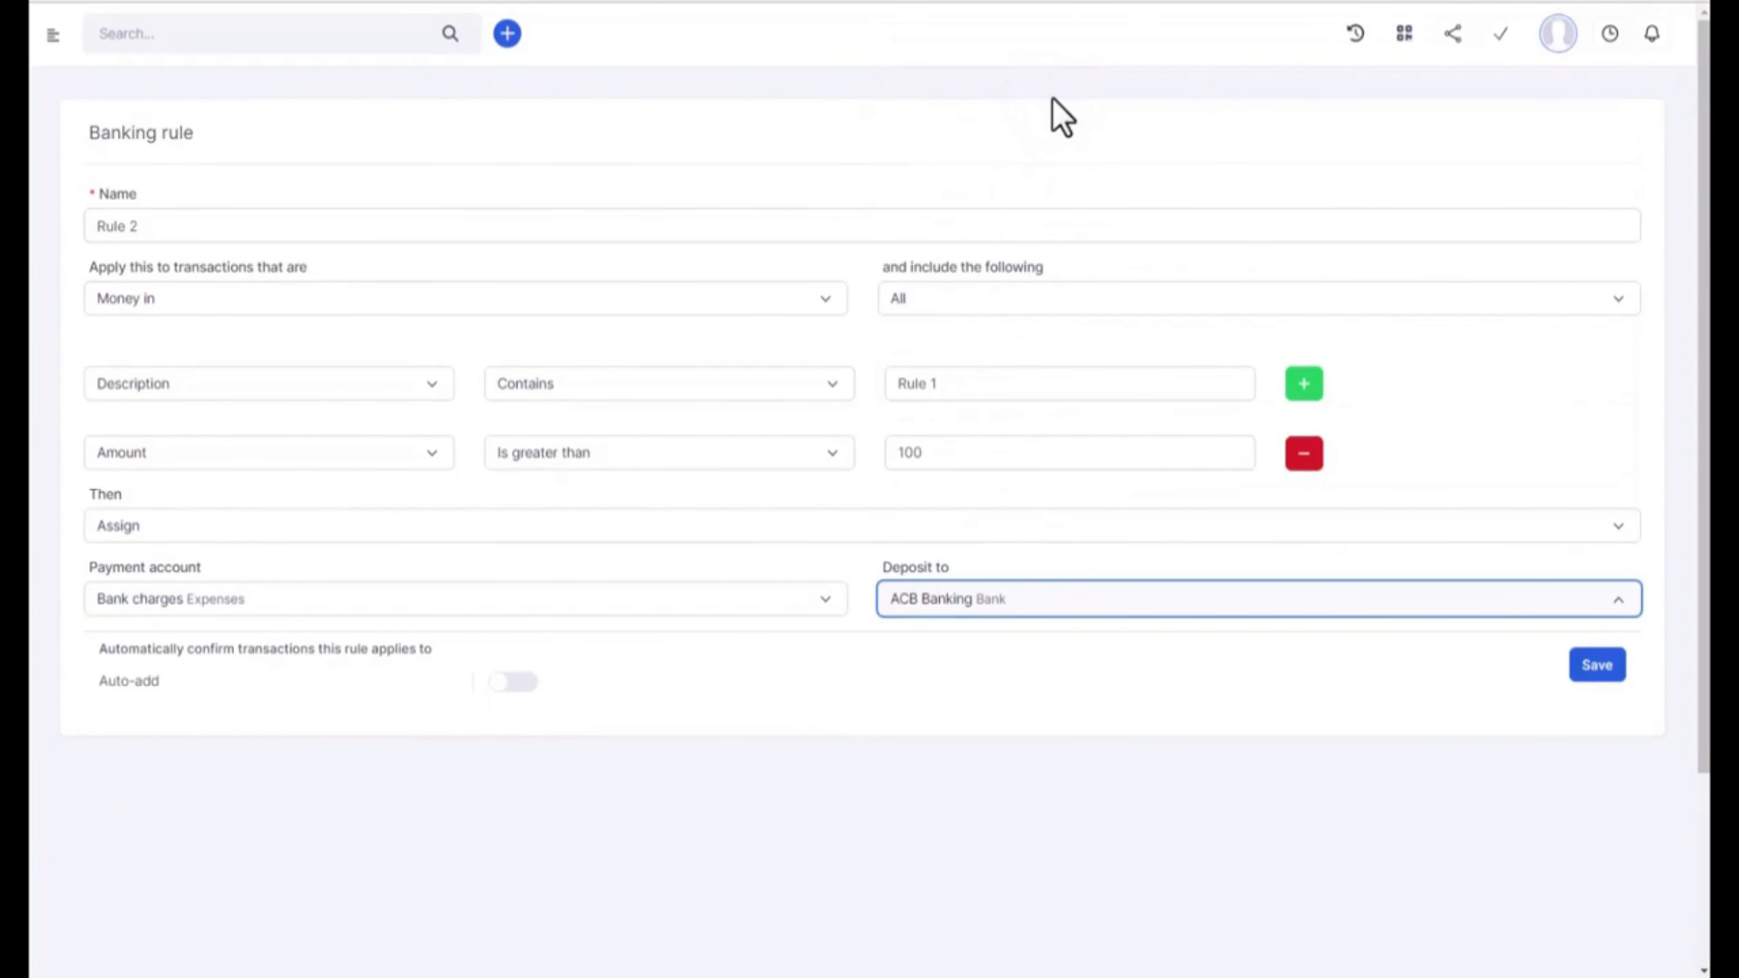
left_click(860, 669)
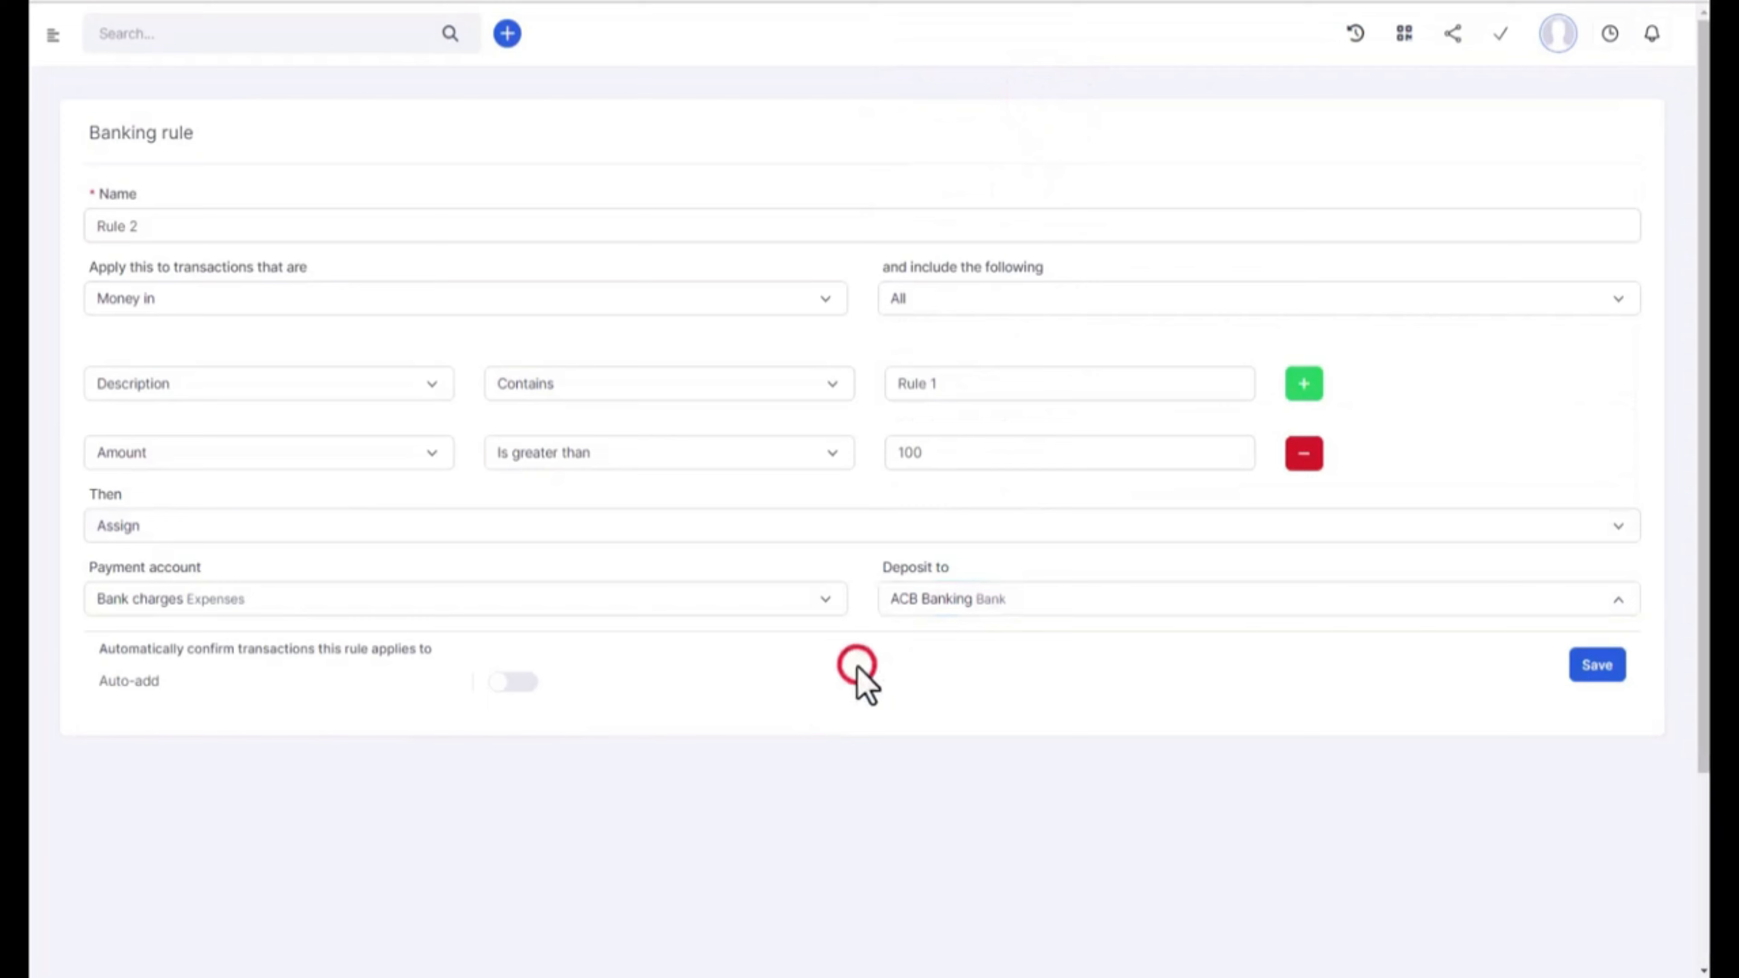
Turn on Auto-add for the banking rule and save the rule
left_click(523, 682)
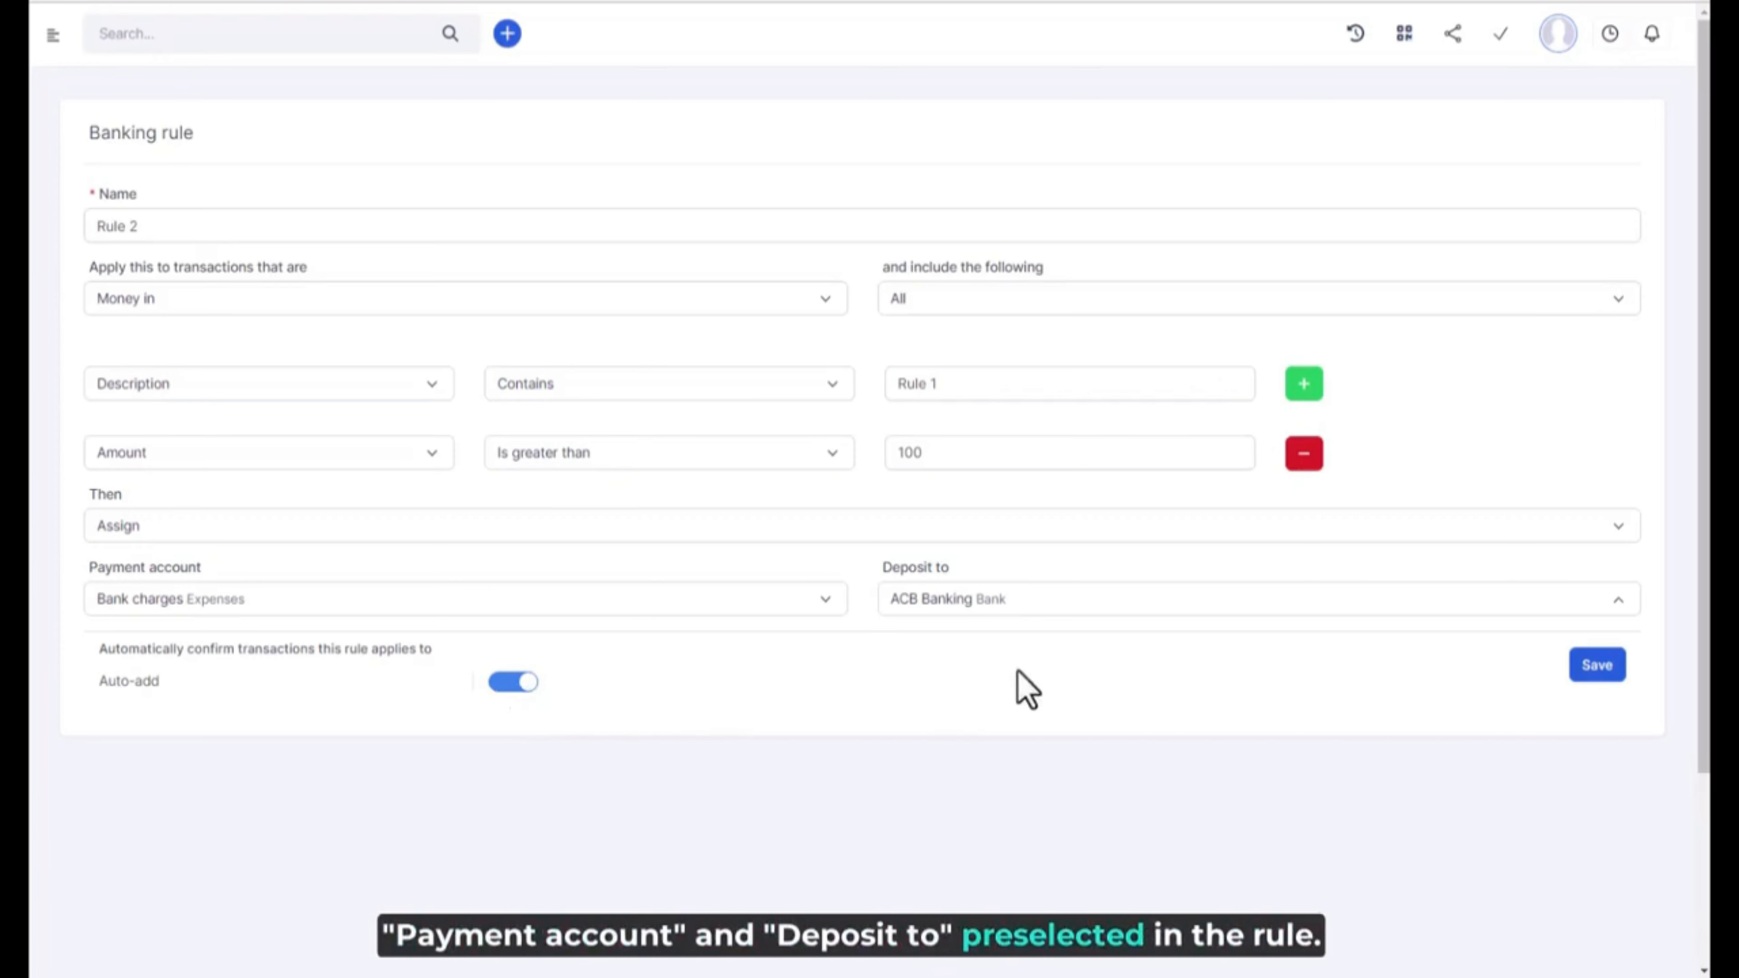
left_click(1595, 668)
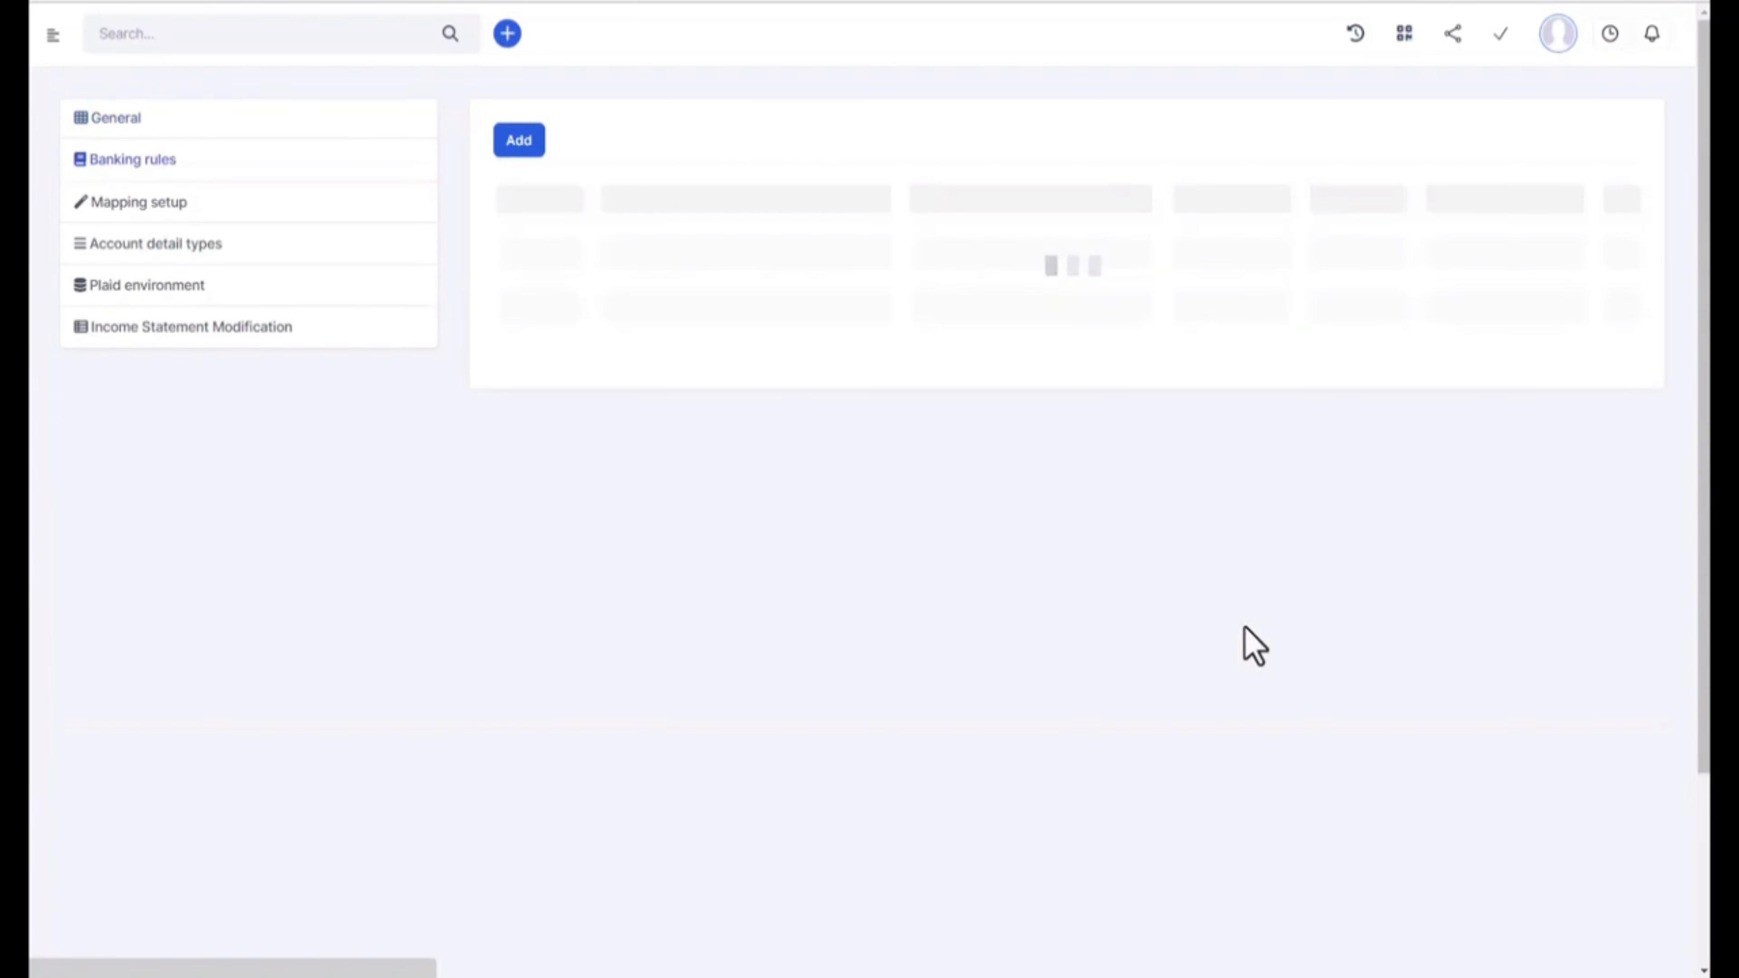
Show the posted bank transactions of the ACB Banking account
mouse_move(540, 370)
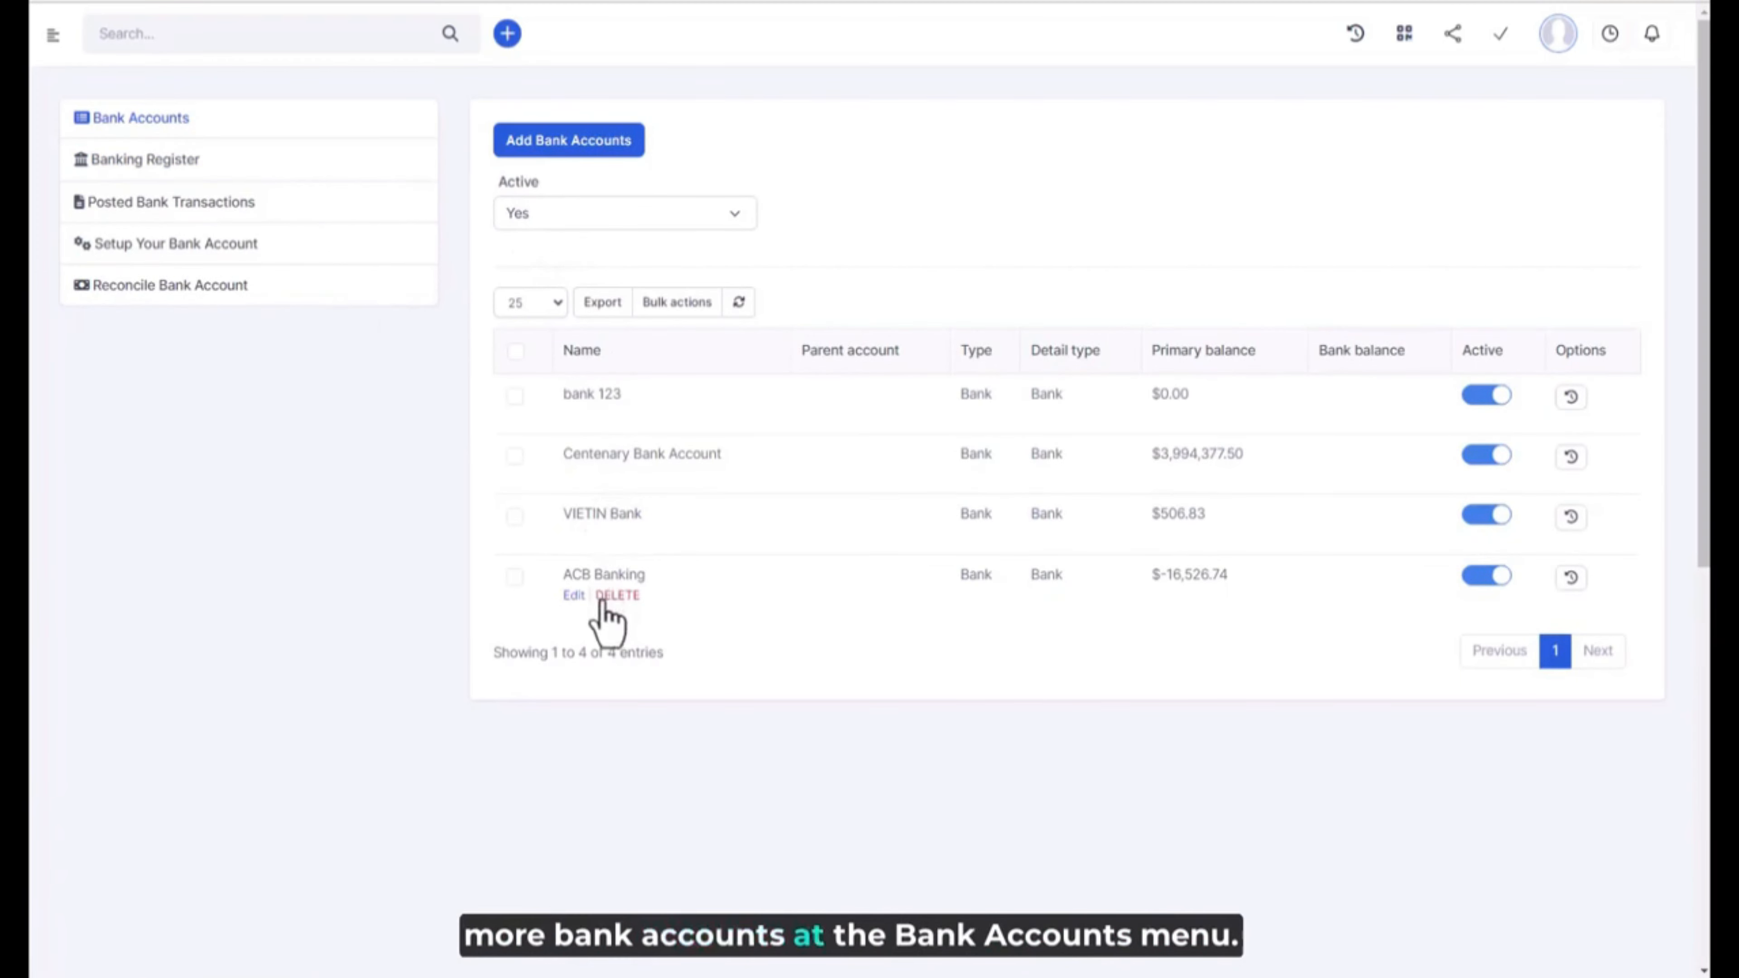
mouse_move(609, 533)
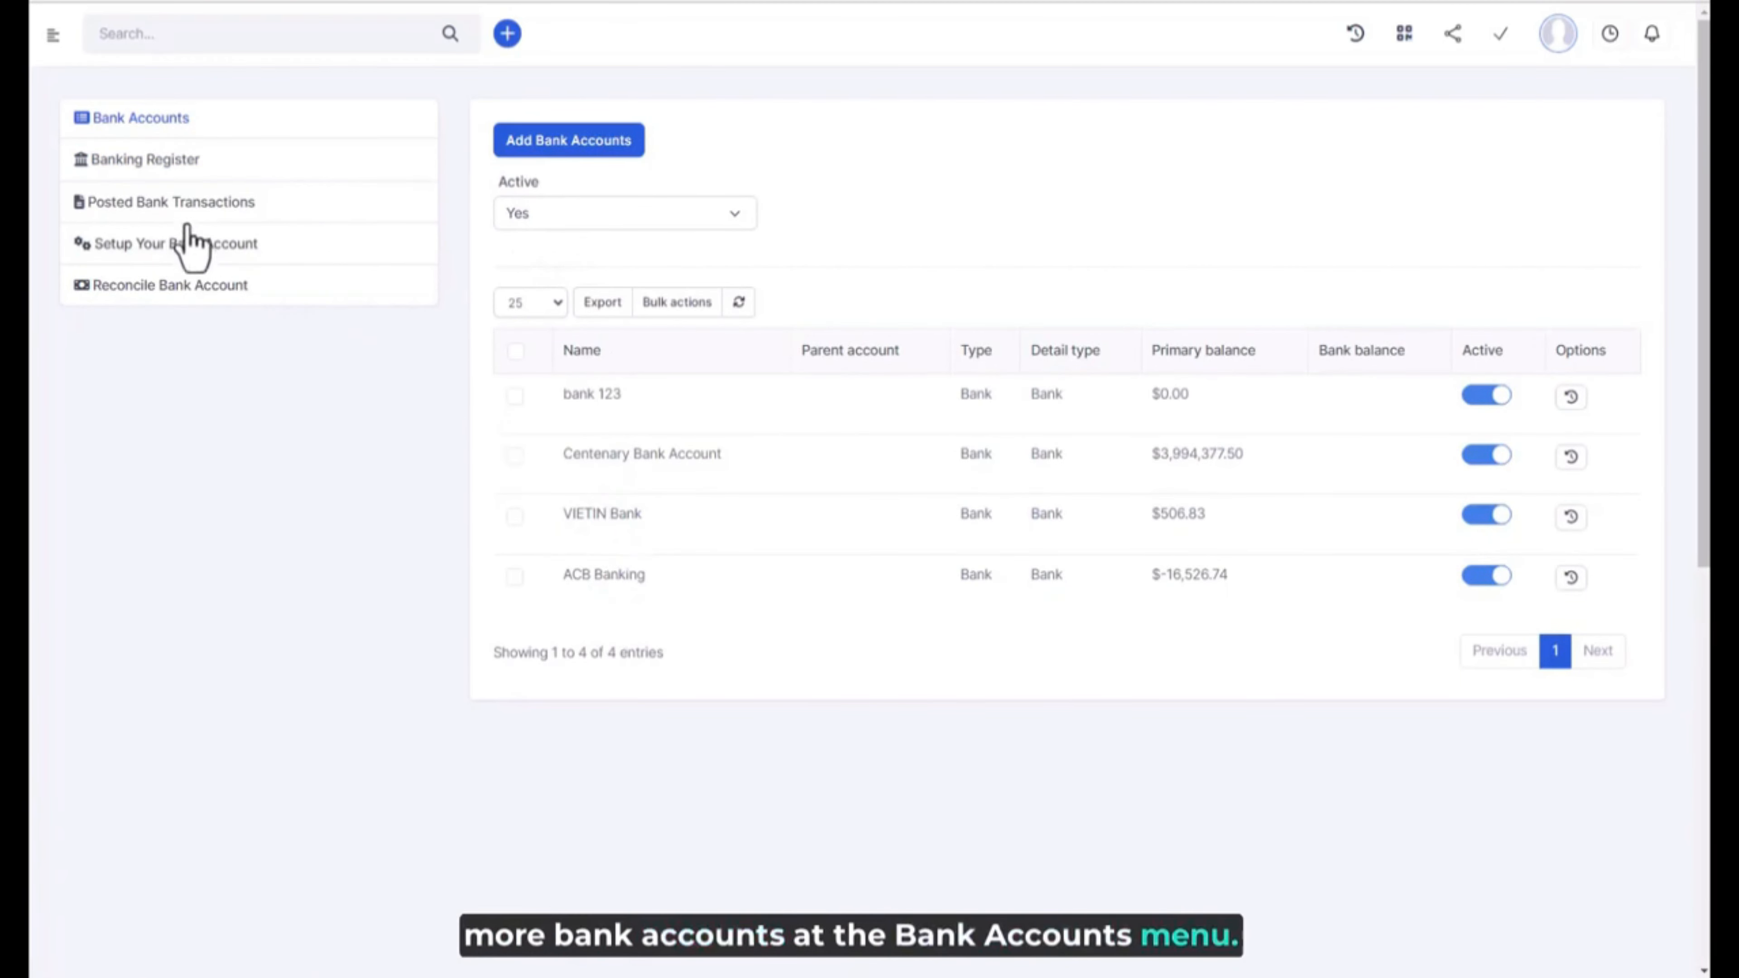
left_click(179, 207)
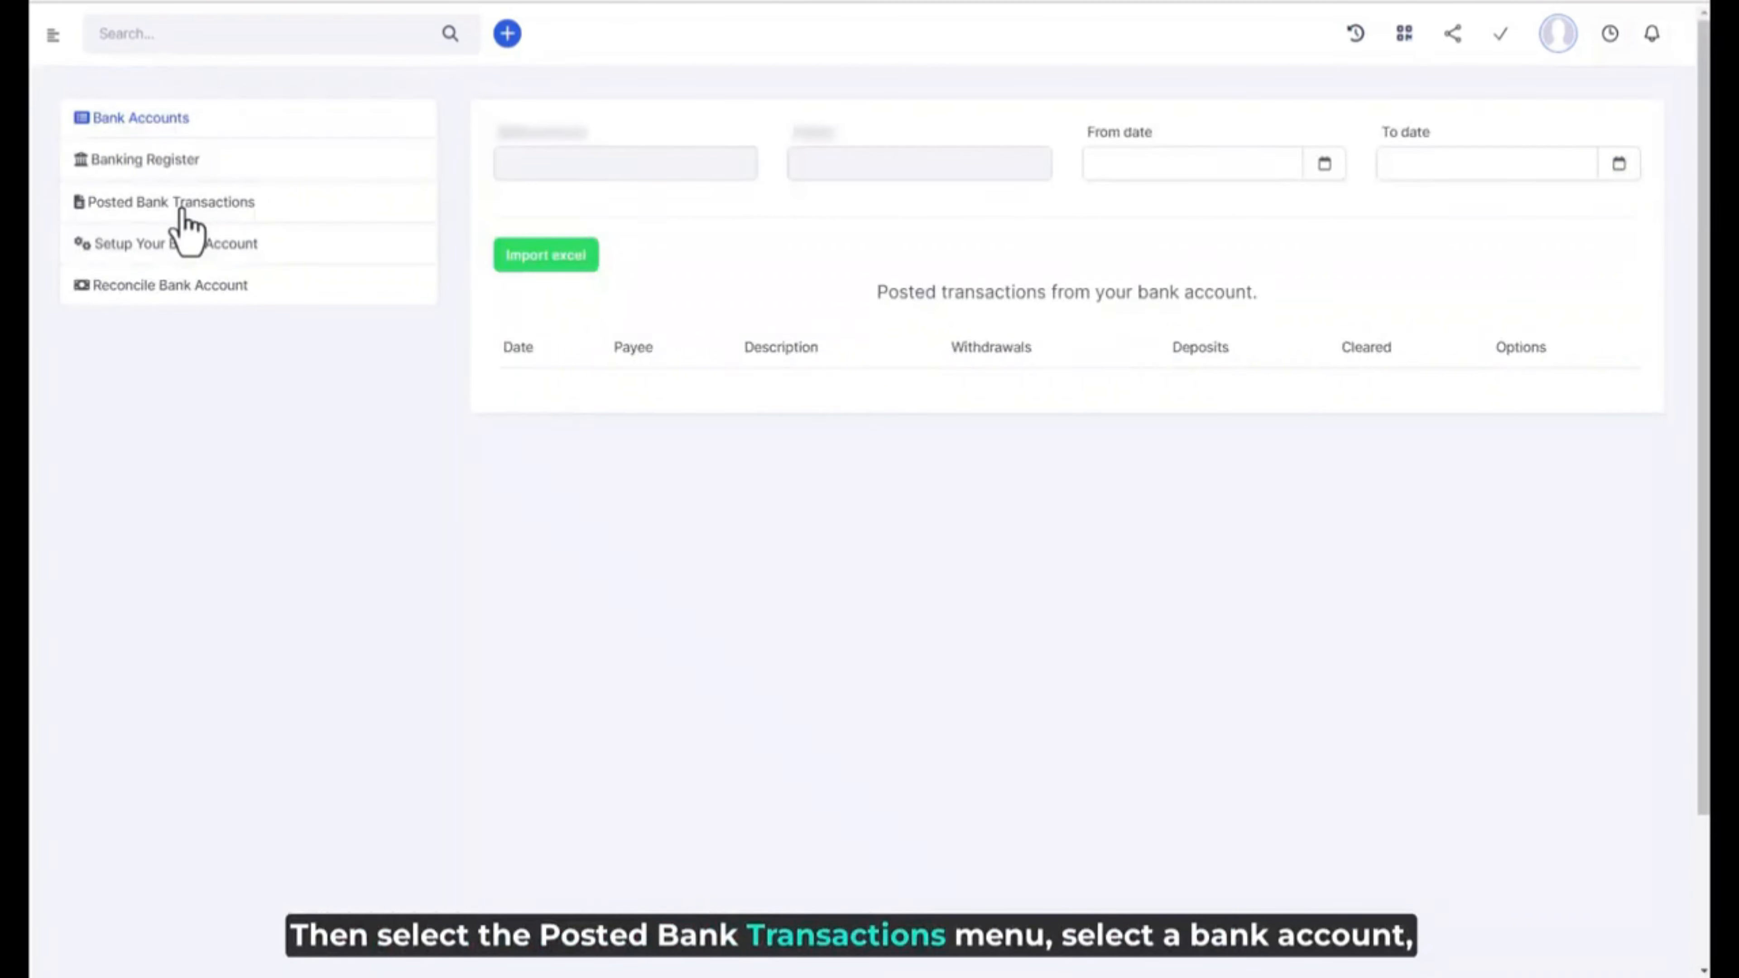
left_click(637, 163)
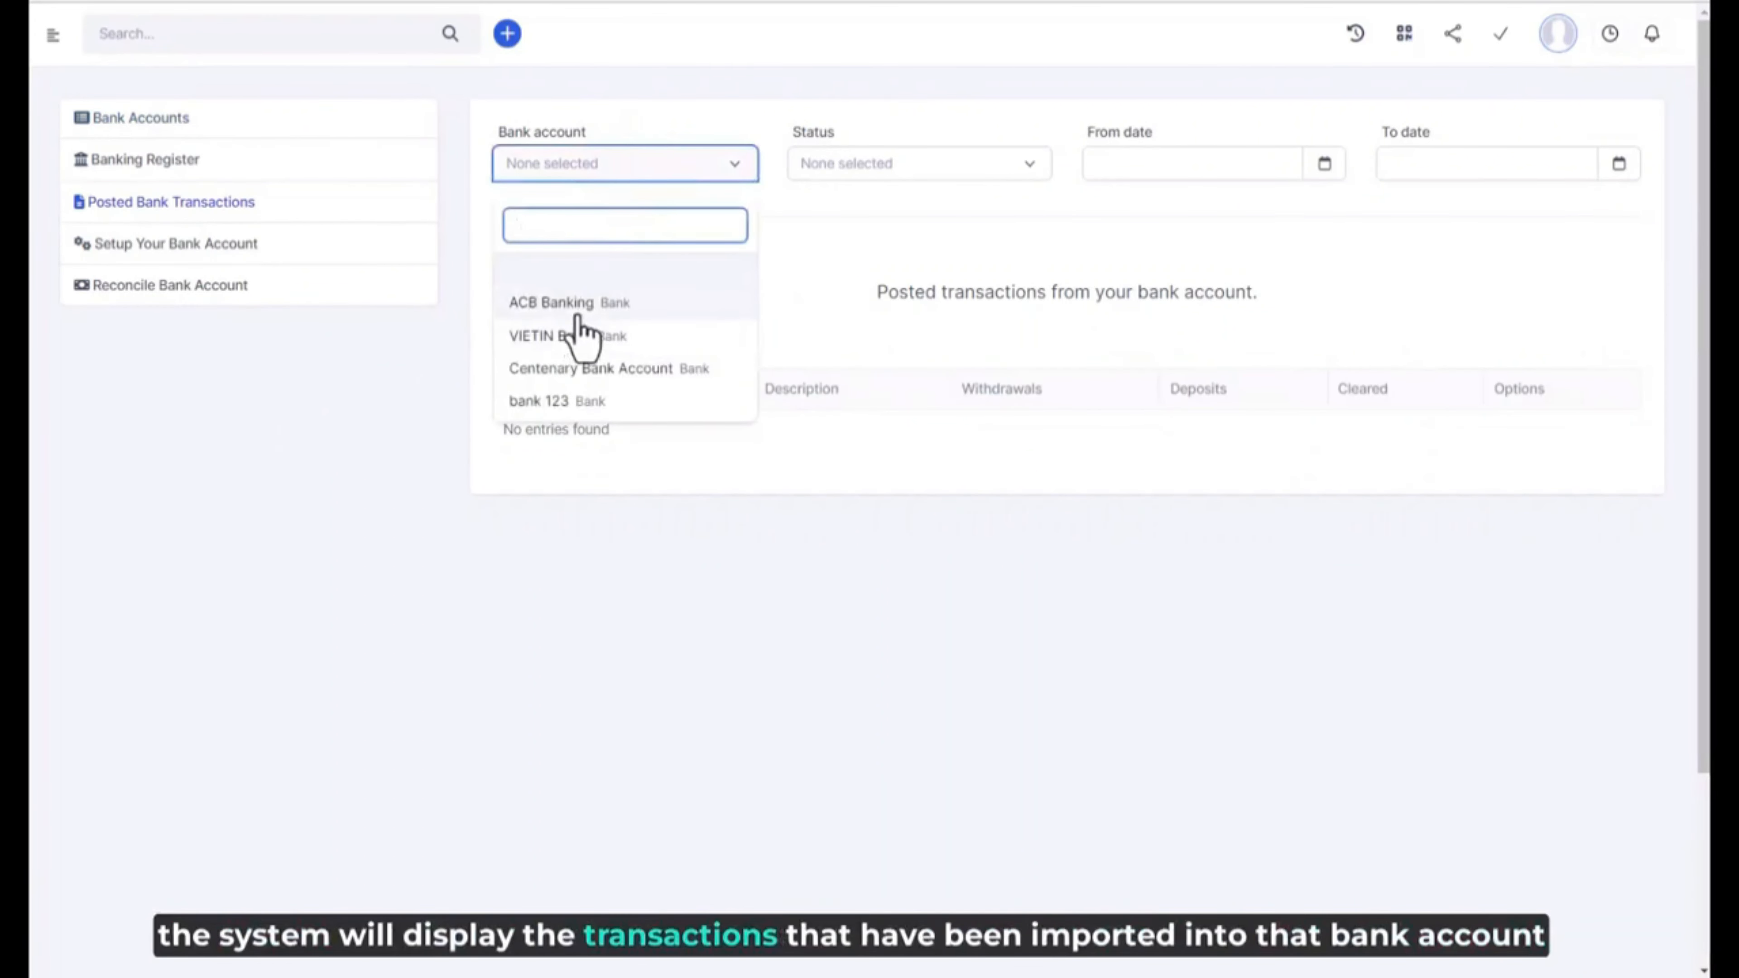
left_click(578, 311)
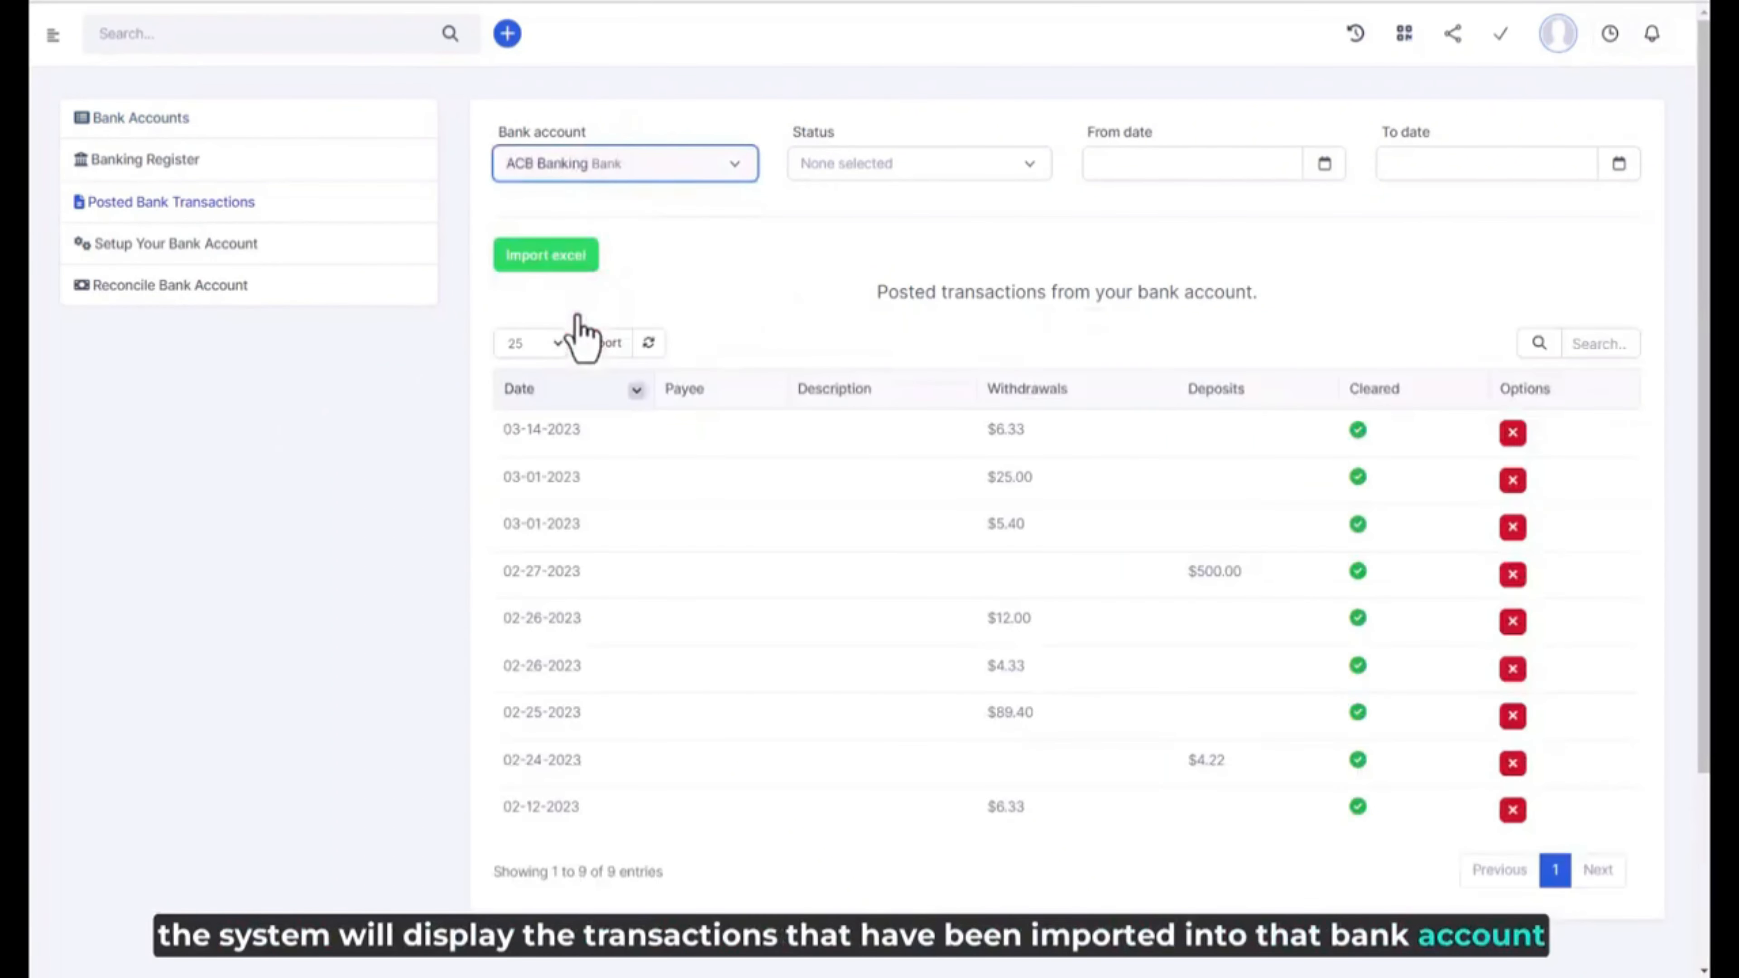
Open the Excel import for posted transactions and download the sample as Sample_import_banking_file_en, replacing the existing copy
left_click(560, 264)
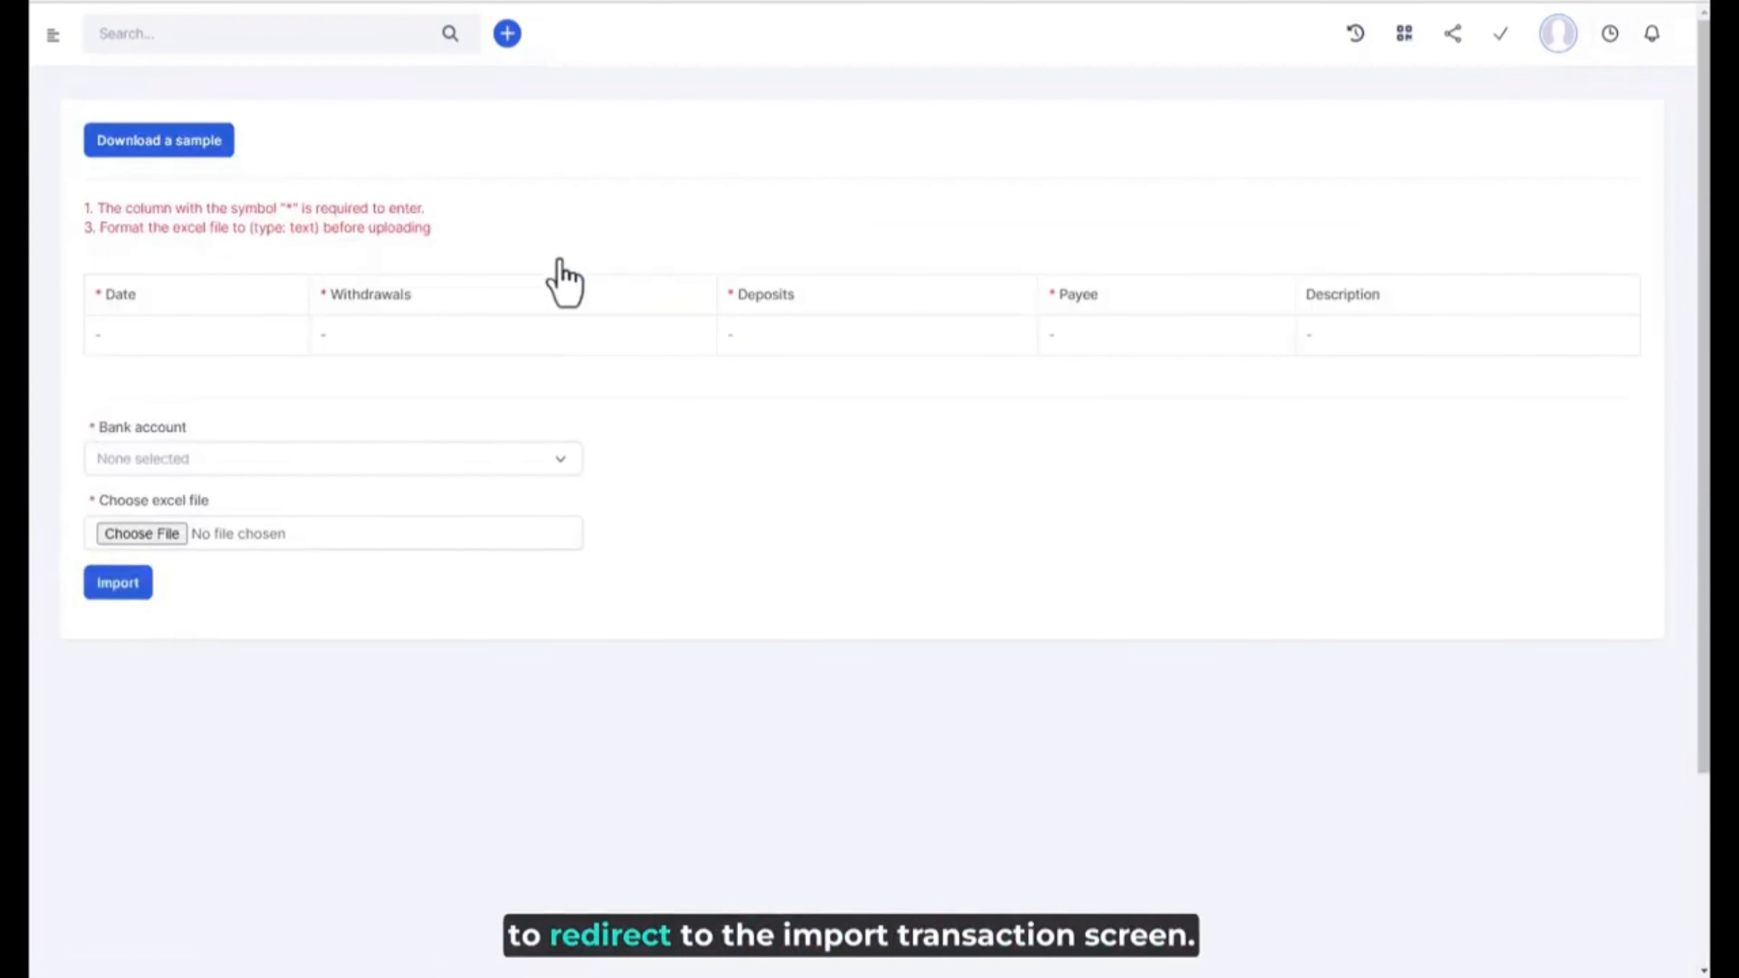
left_click(163, 152)
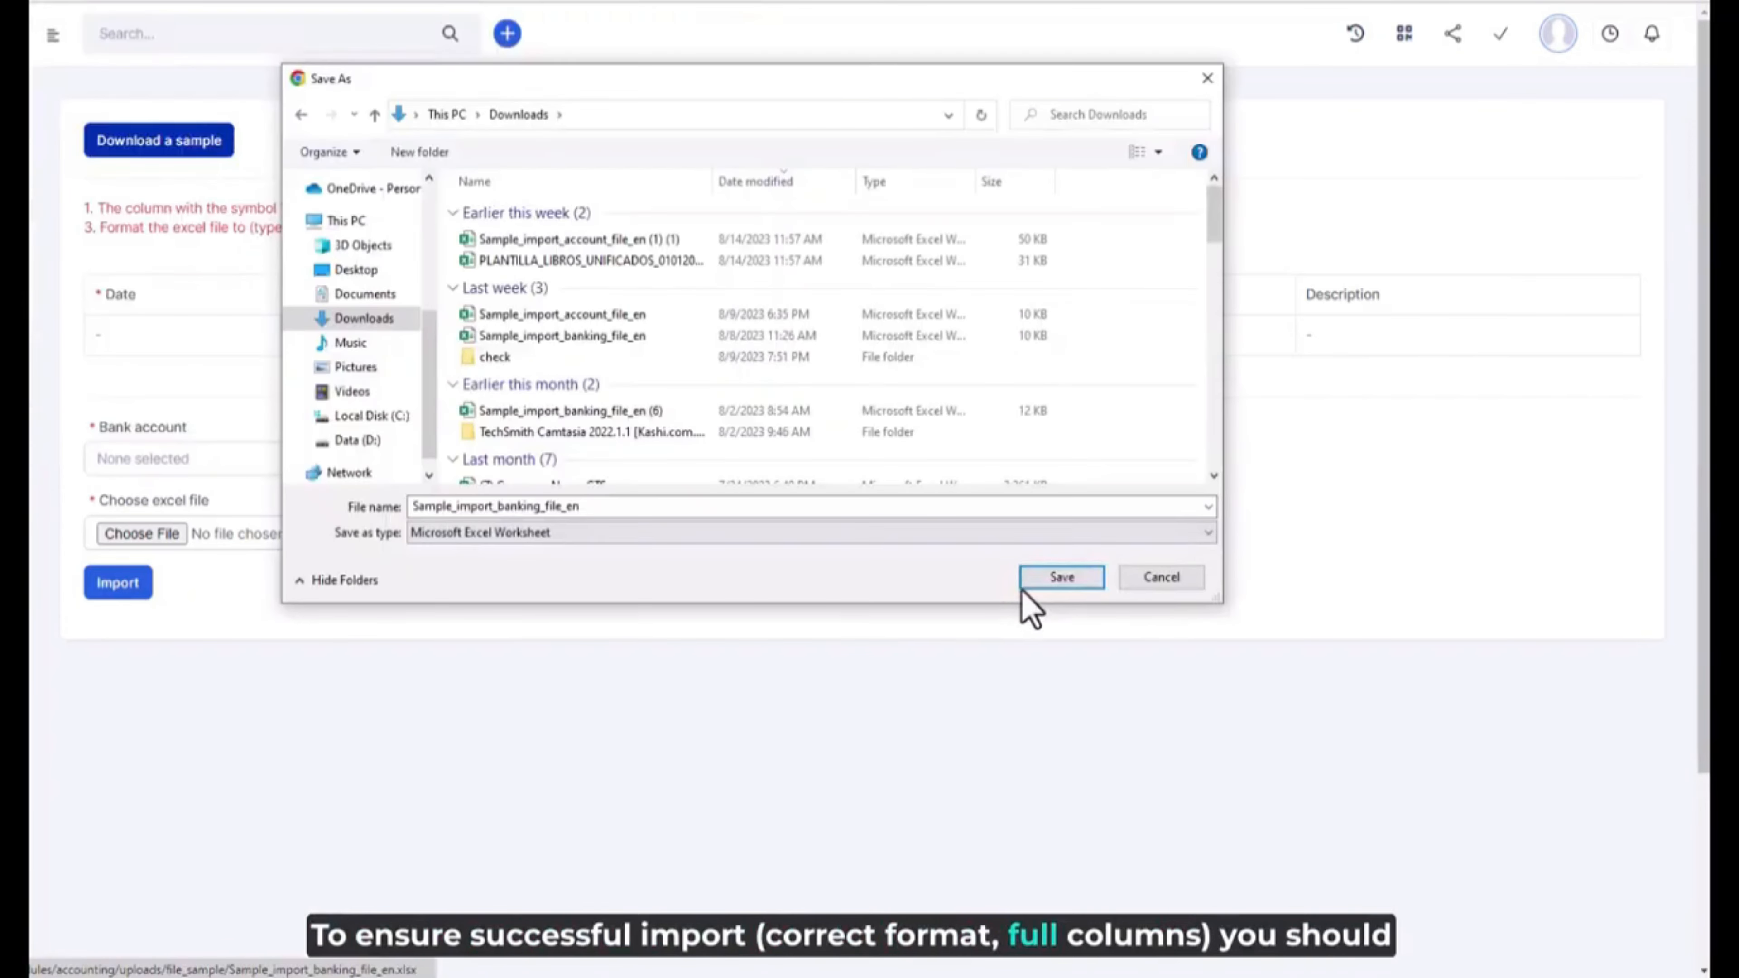
left_click(1061, 580)
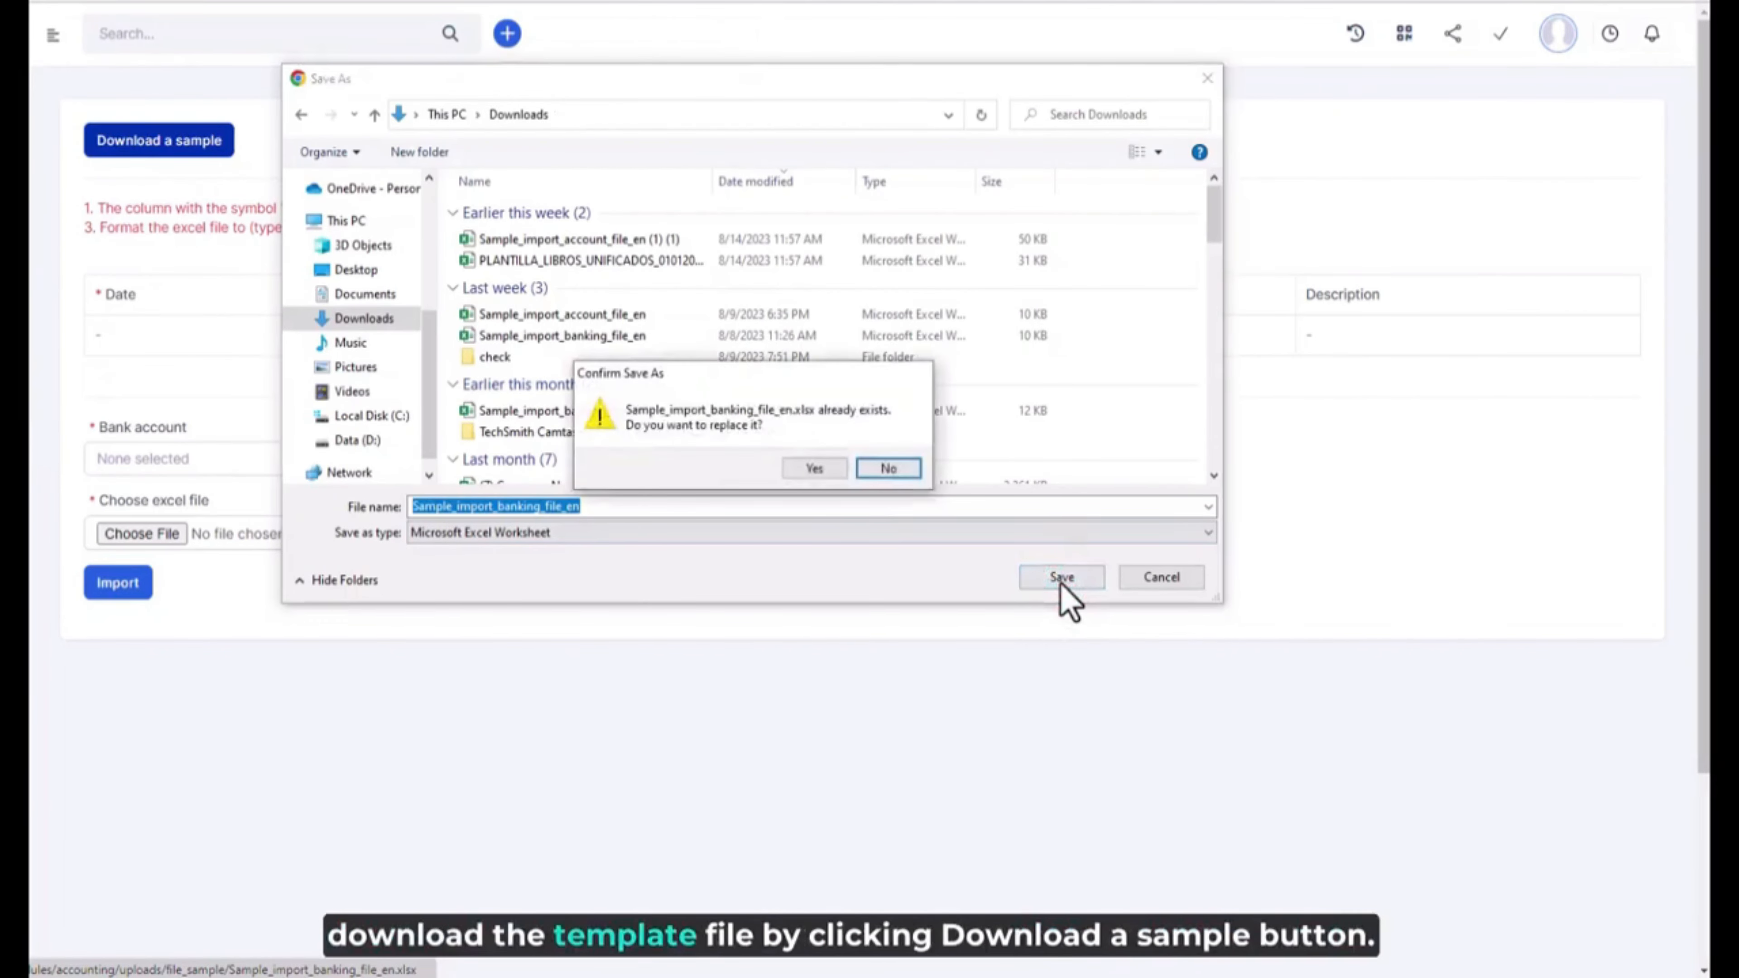
left_click(814, 469)
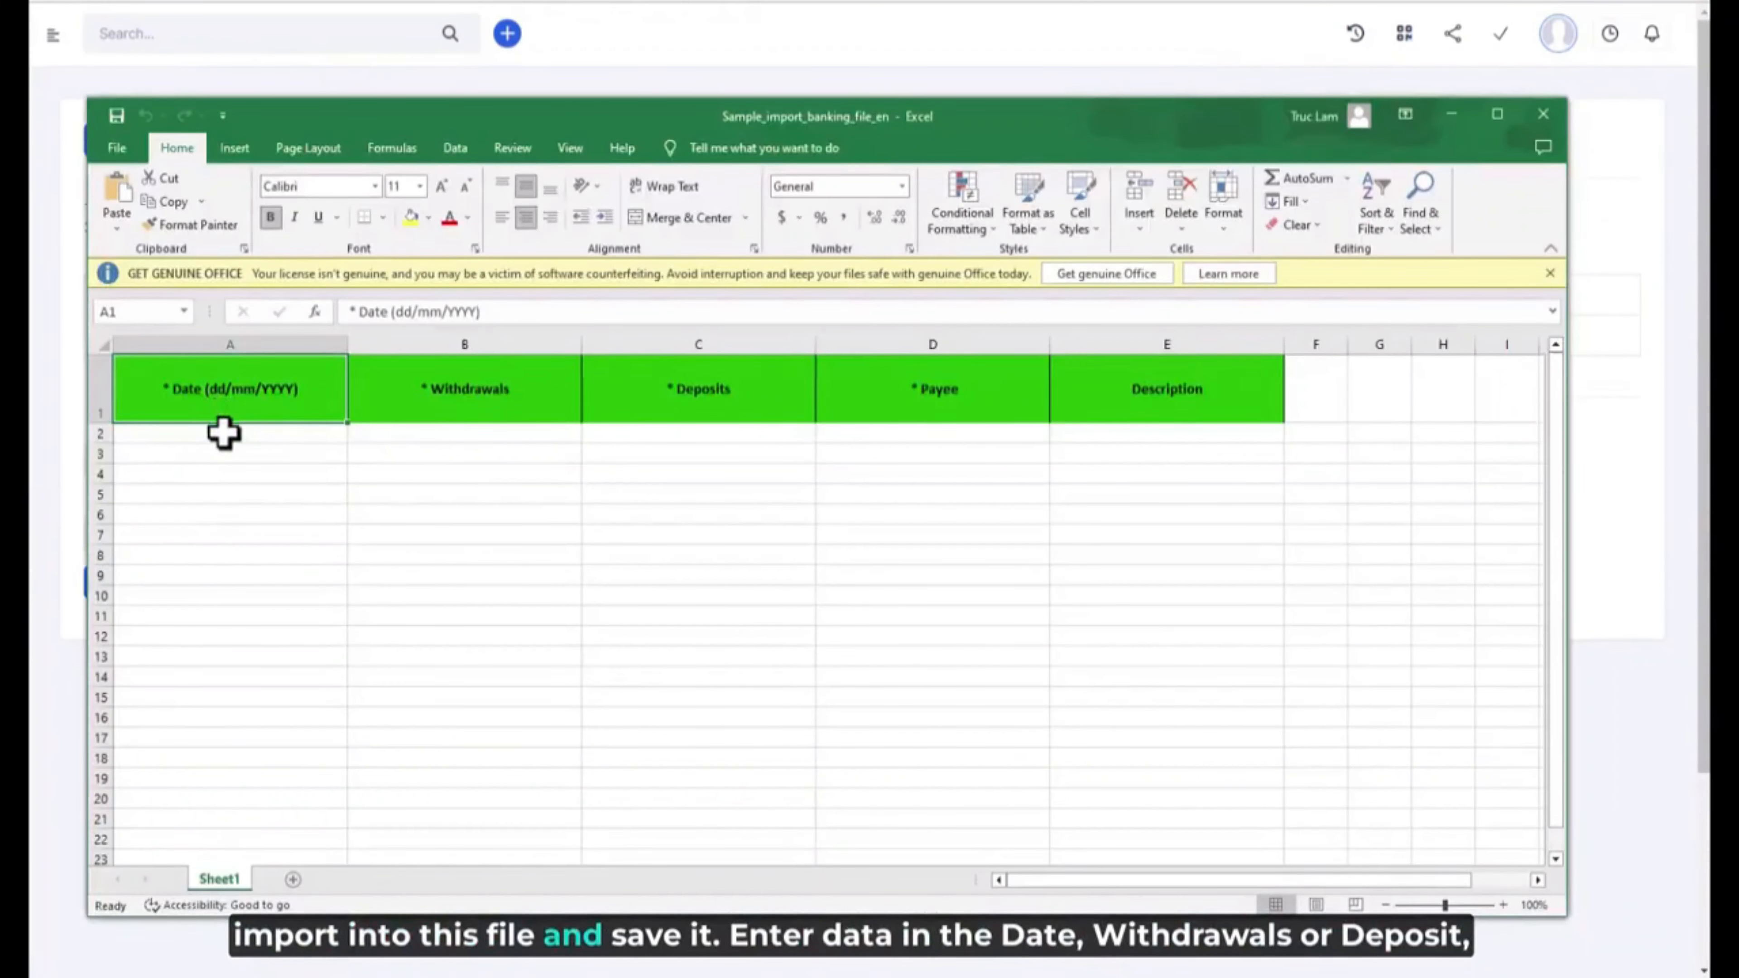
In Excel, fill the sample file's first data row with the date 16/08/2023 and a withdrawal of 1500
left_click(224, 433)
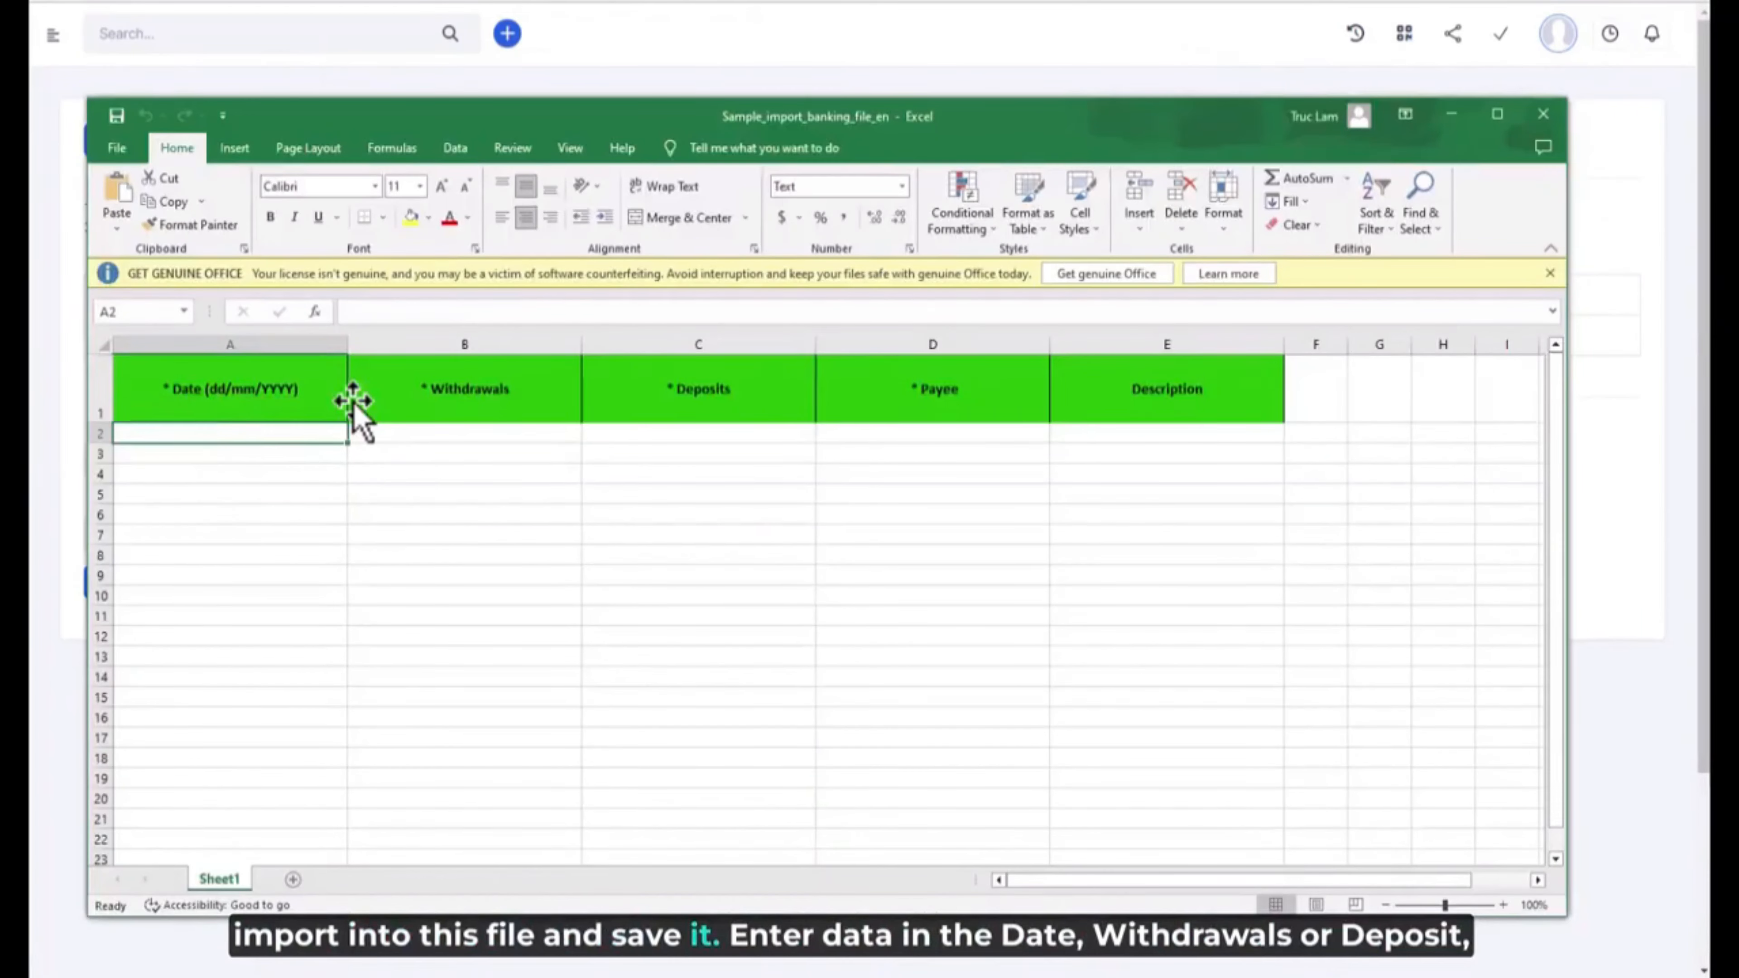
type("16/08/2023")
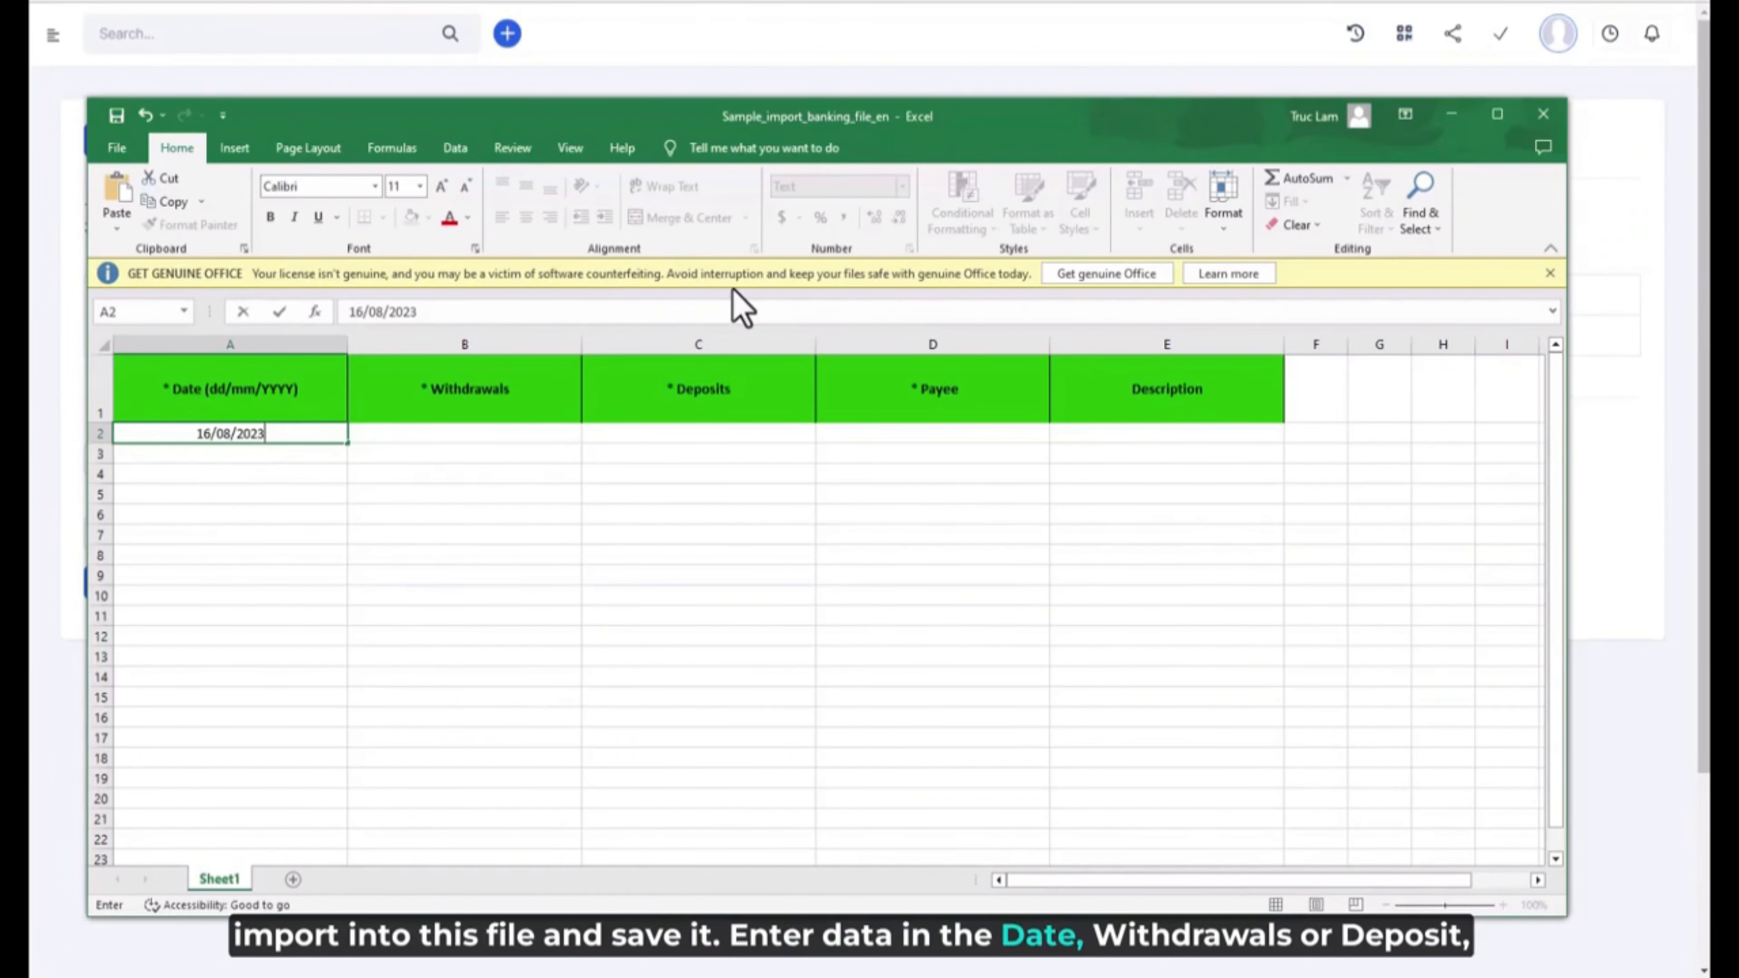
key("Tab")
type("1500")
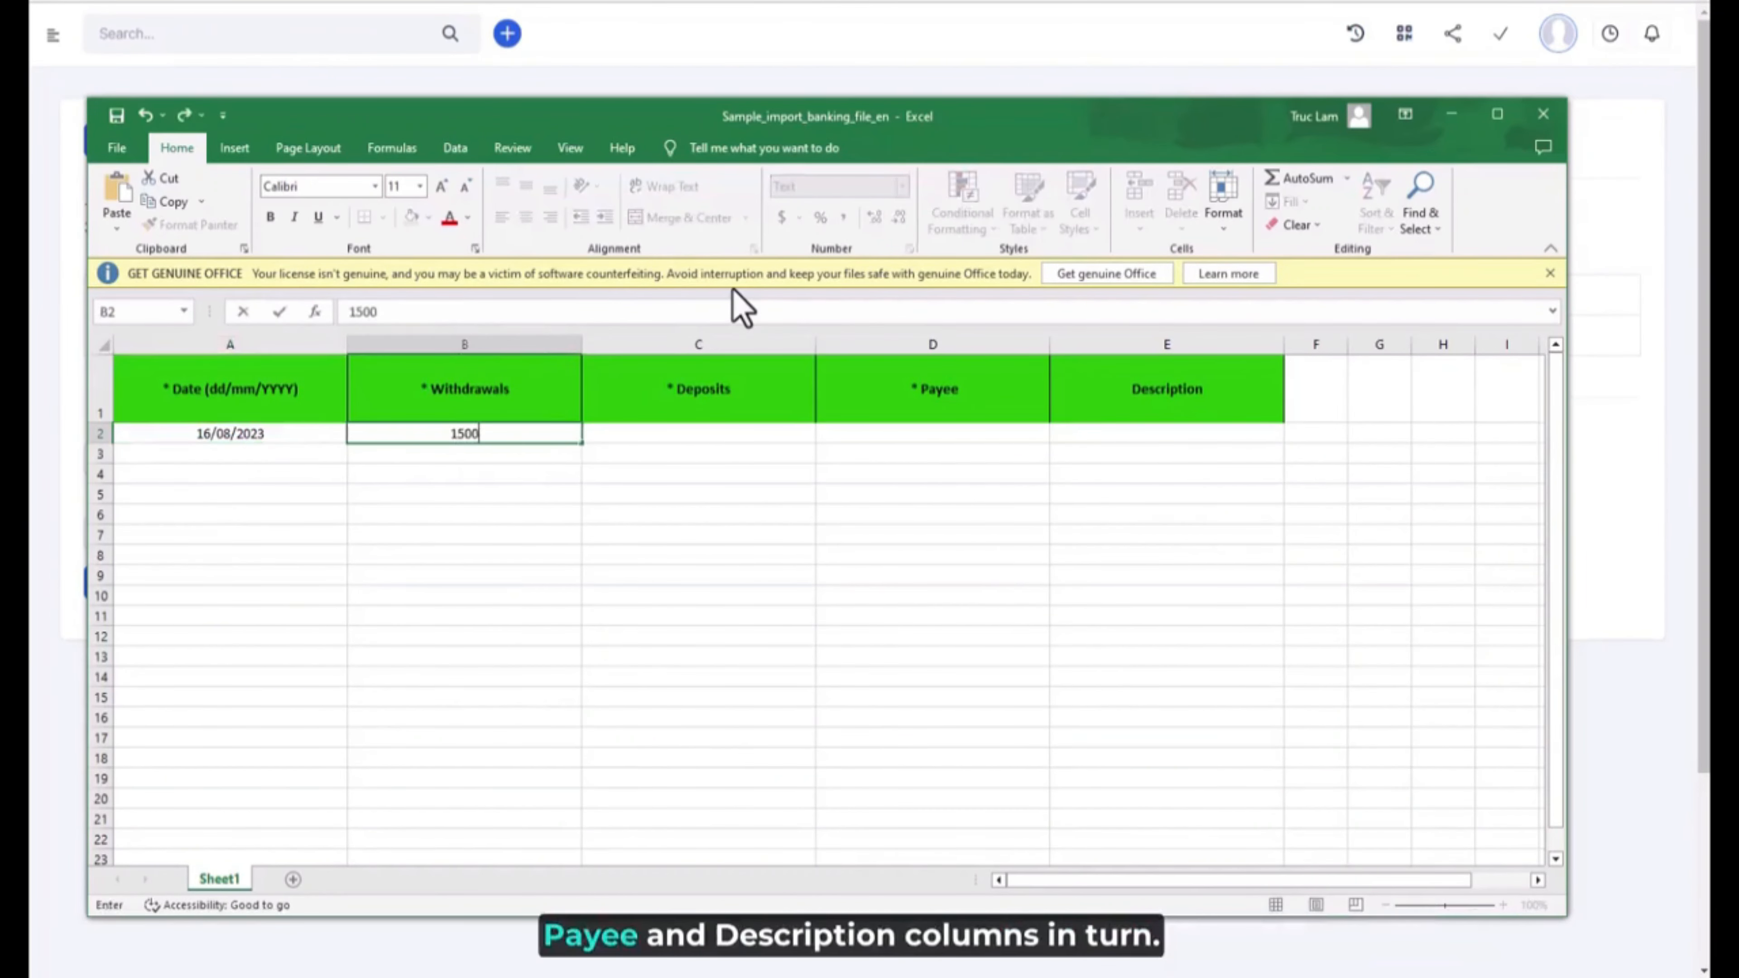
key("Tab")
key("Tab")
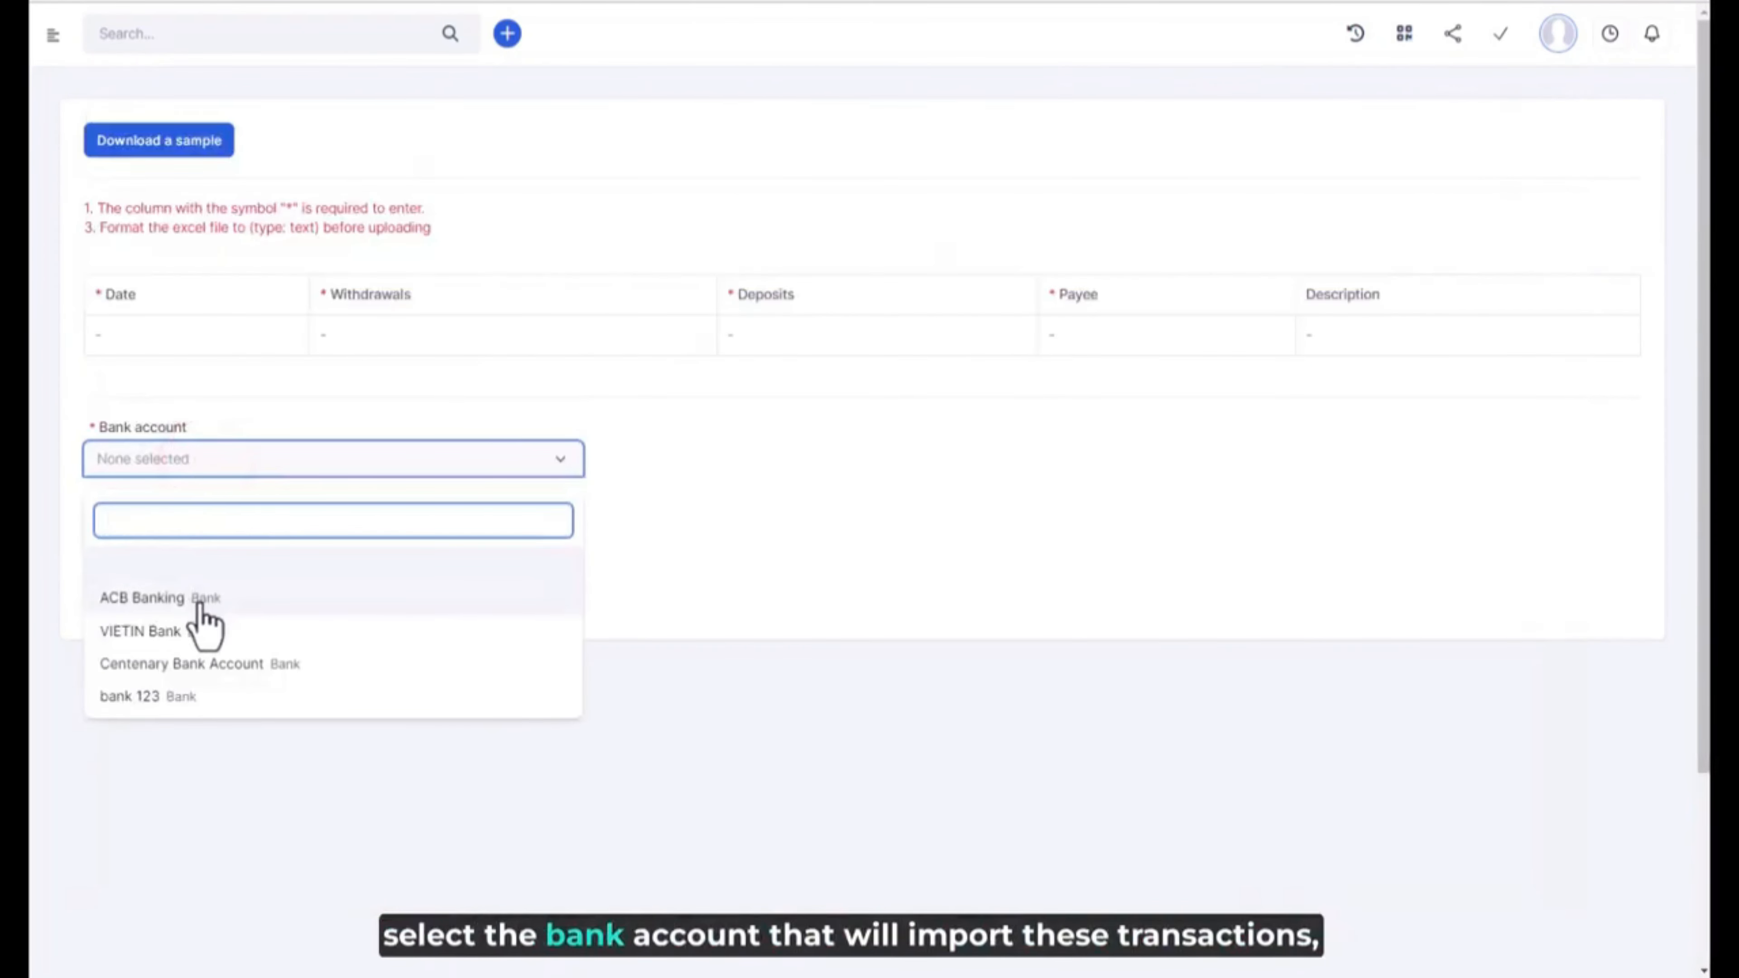
Import Sample_import_banking_file_en.xlsx into the ACB Banking account
left_click(202, 600)
left_click(180, 539)
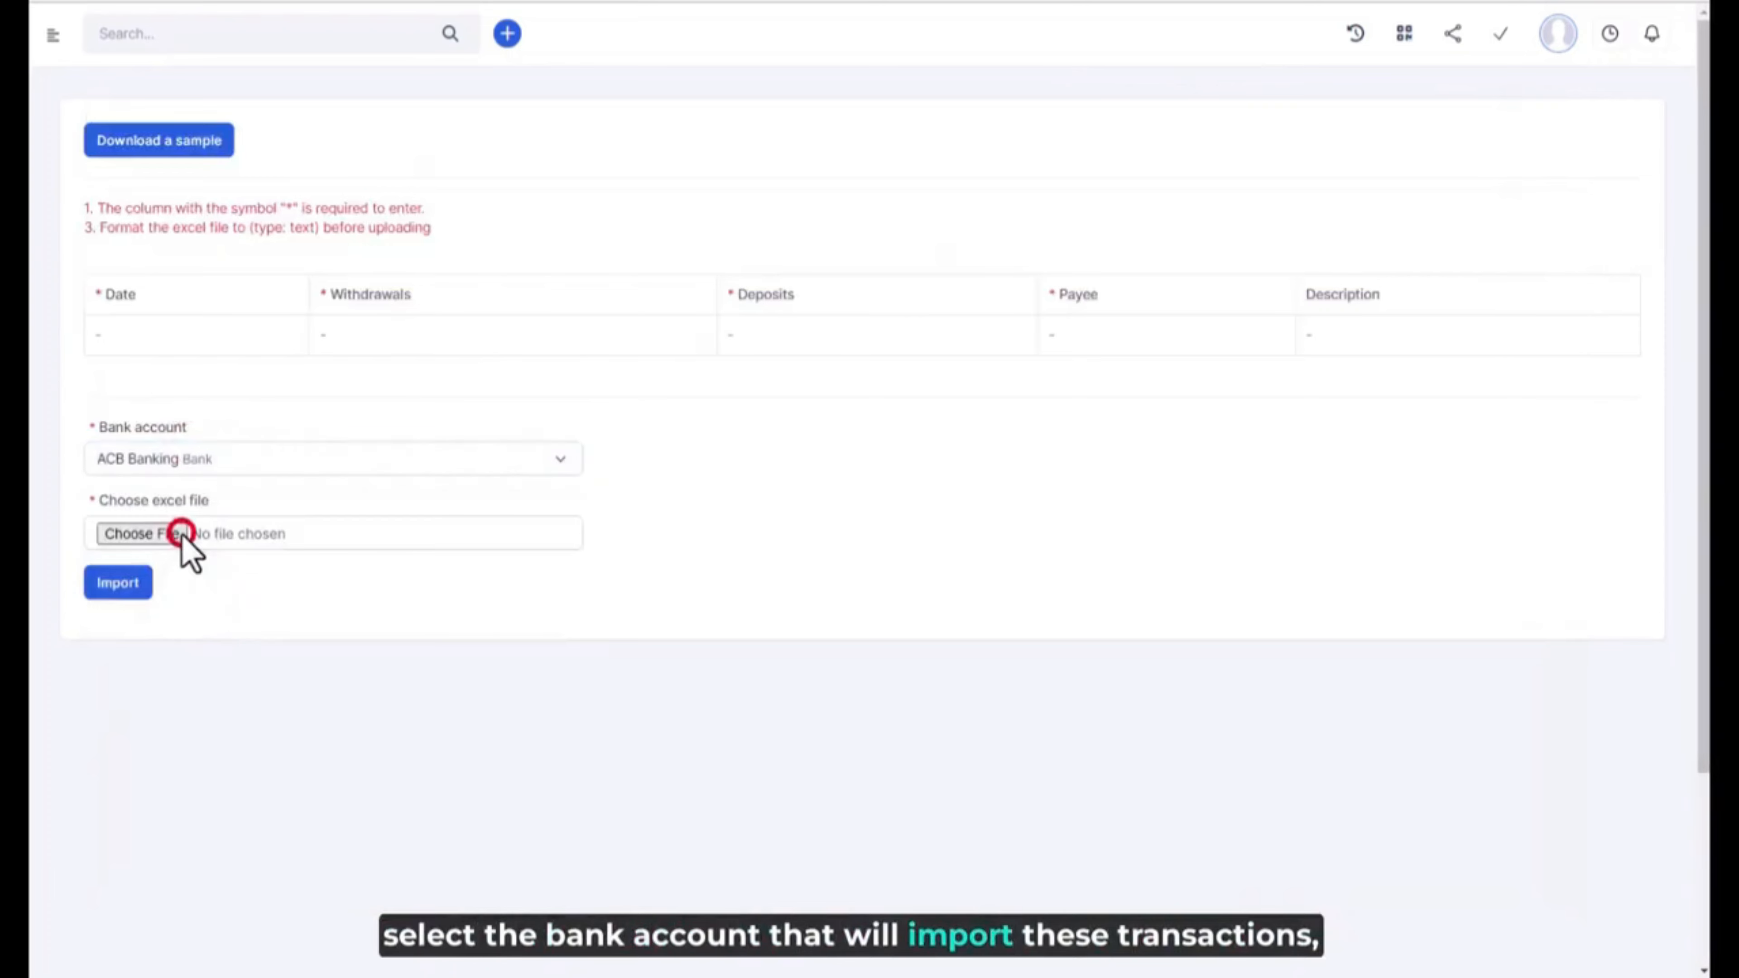
left_click(557, 228)
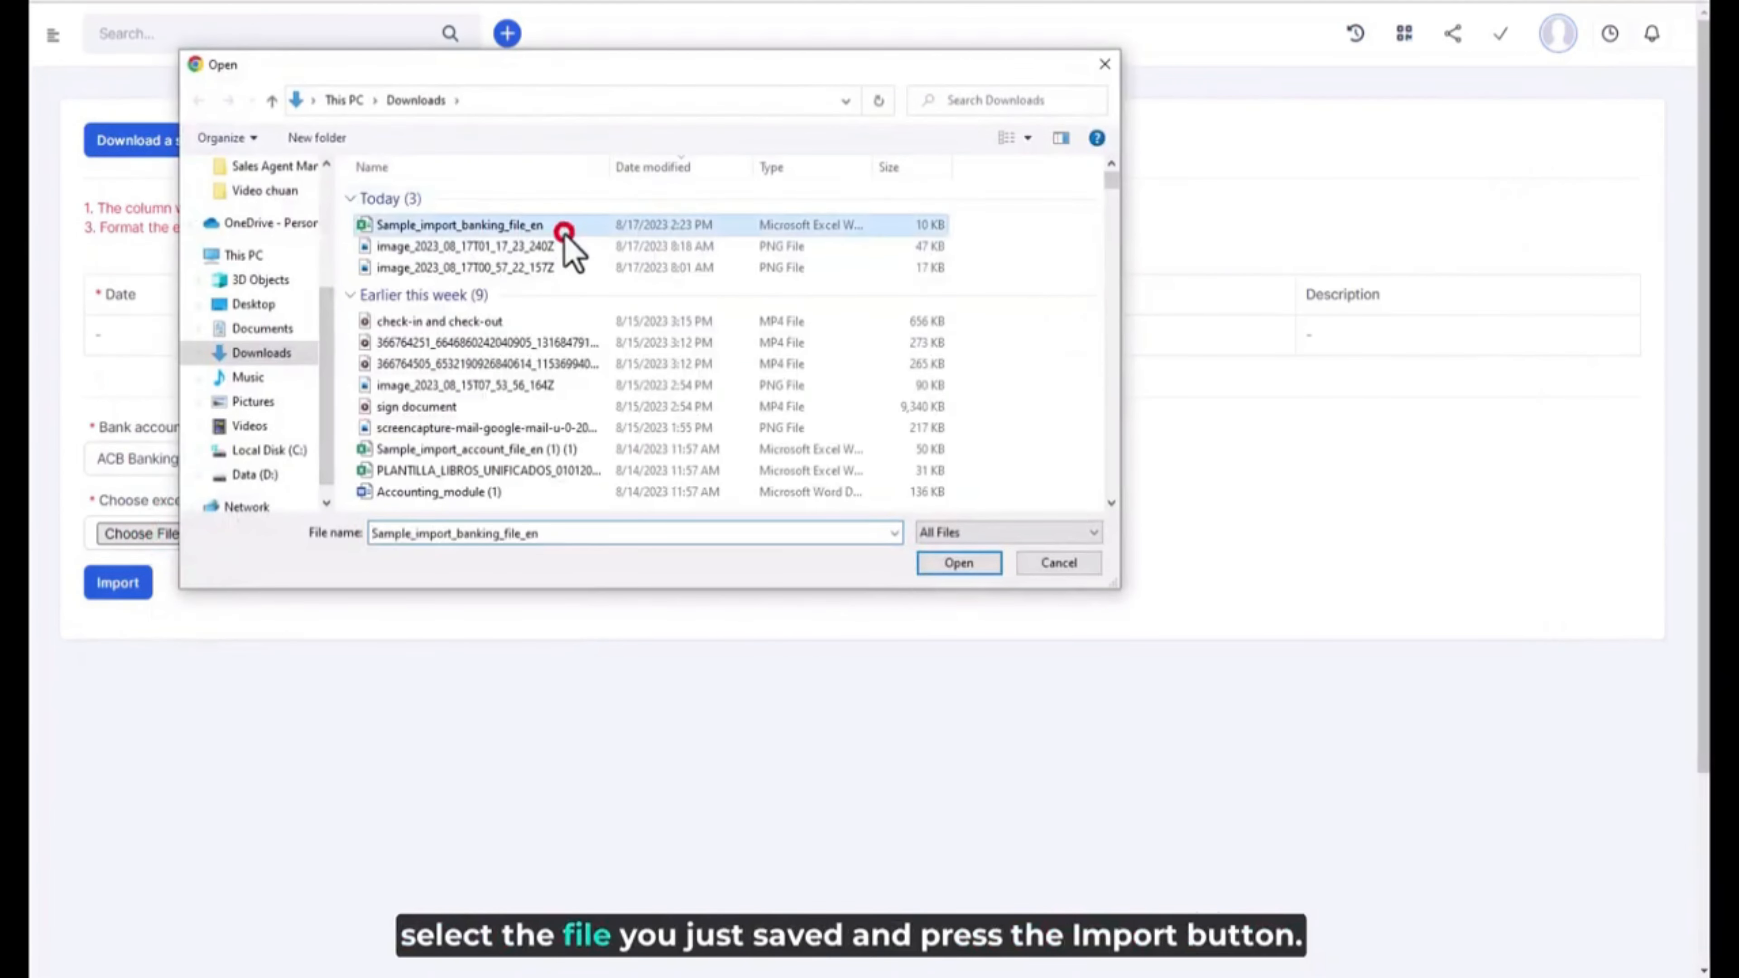
left_click(953, 564)
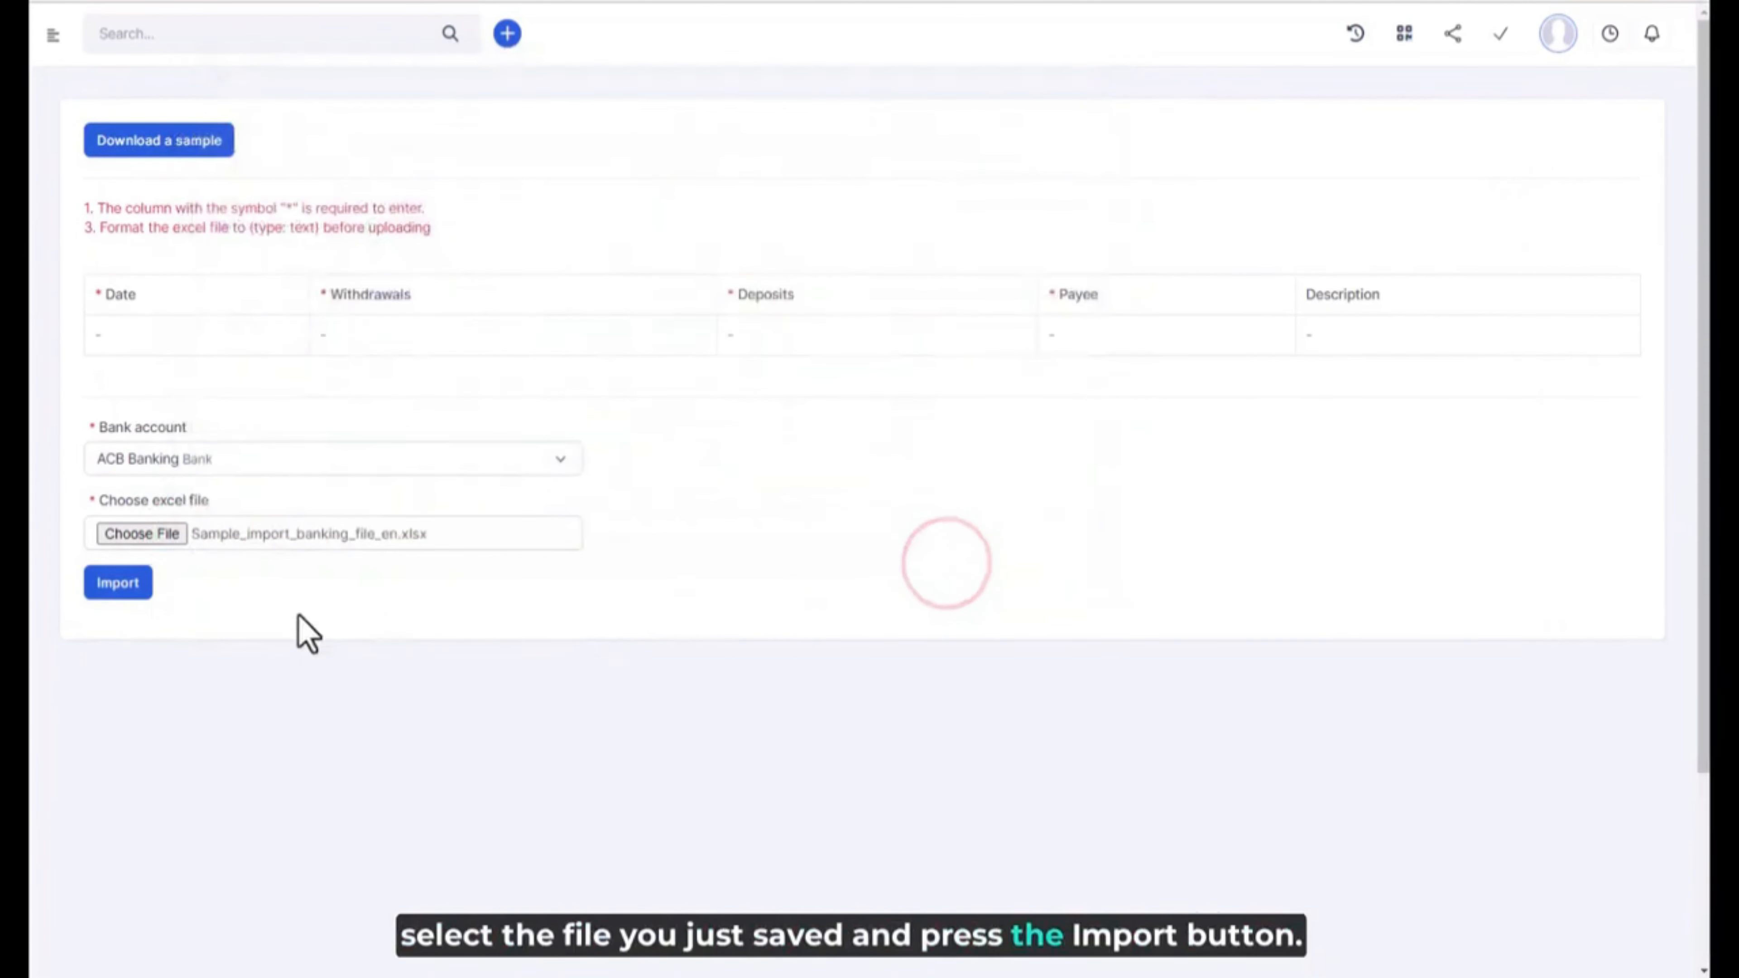
left_click(113, 588)
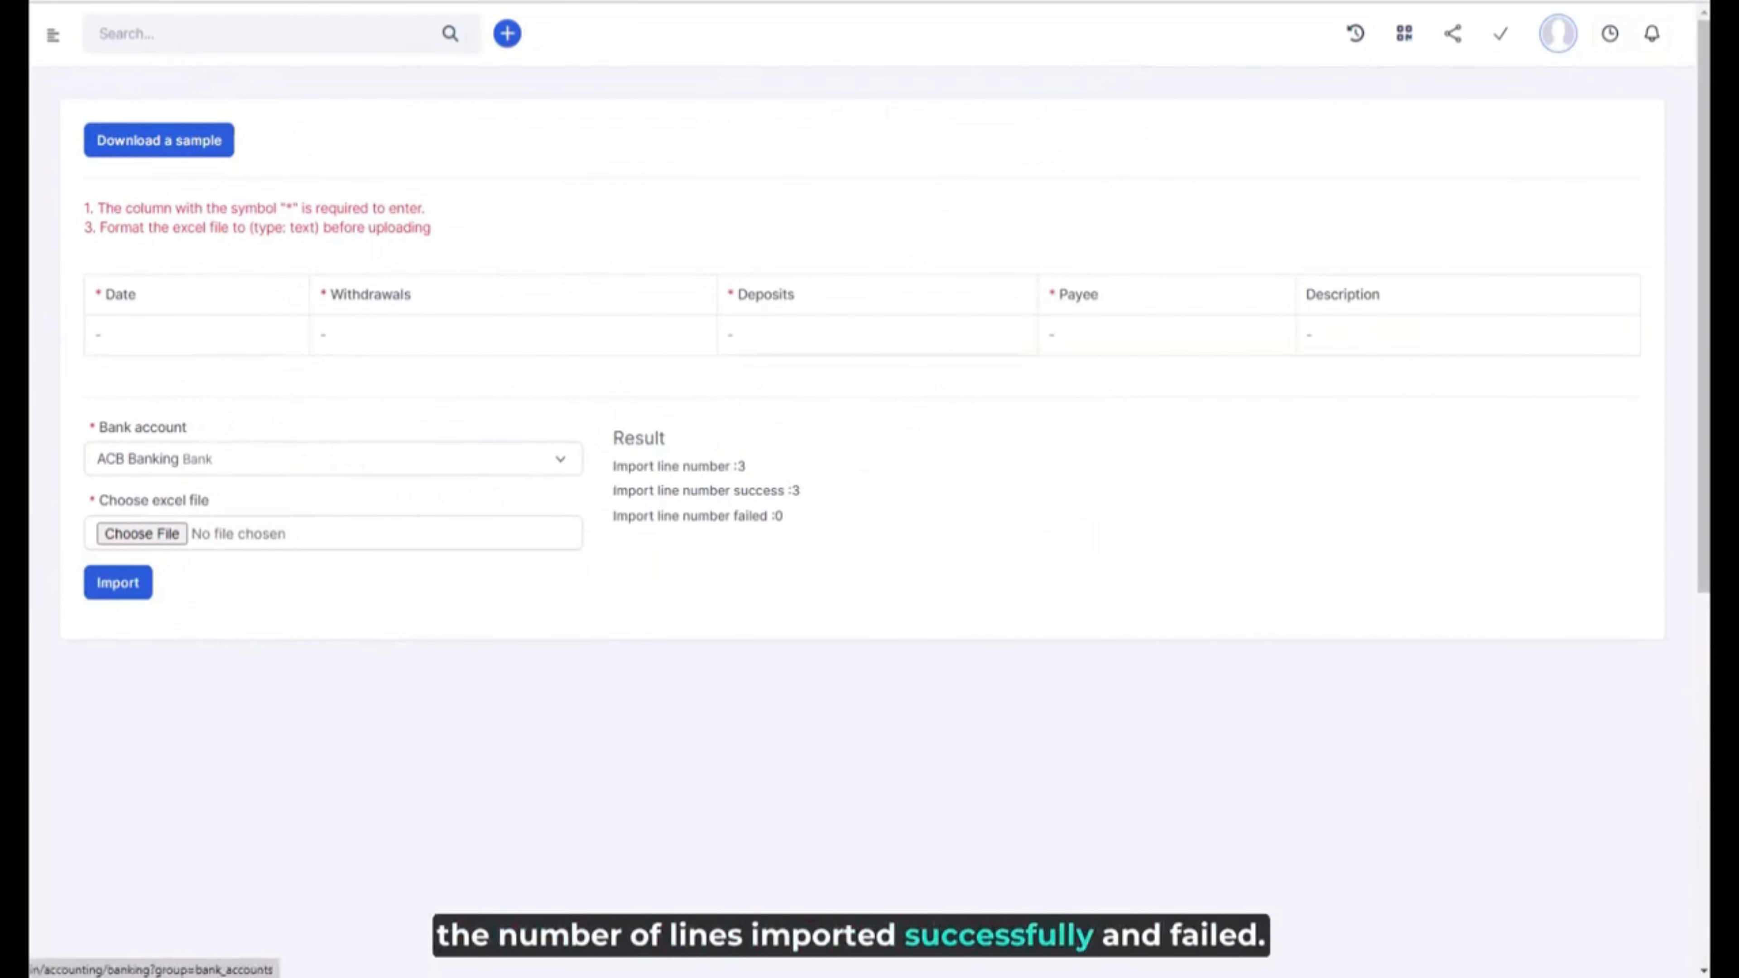
Return to the posted bank transactions and list those of ACB Banking to check the imported lines
left_click(853, 103)
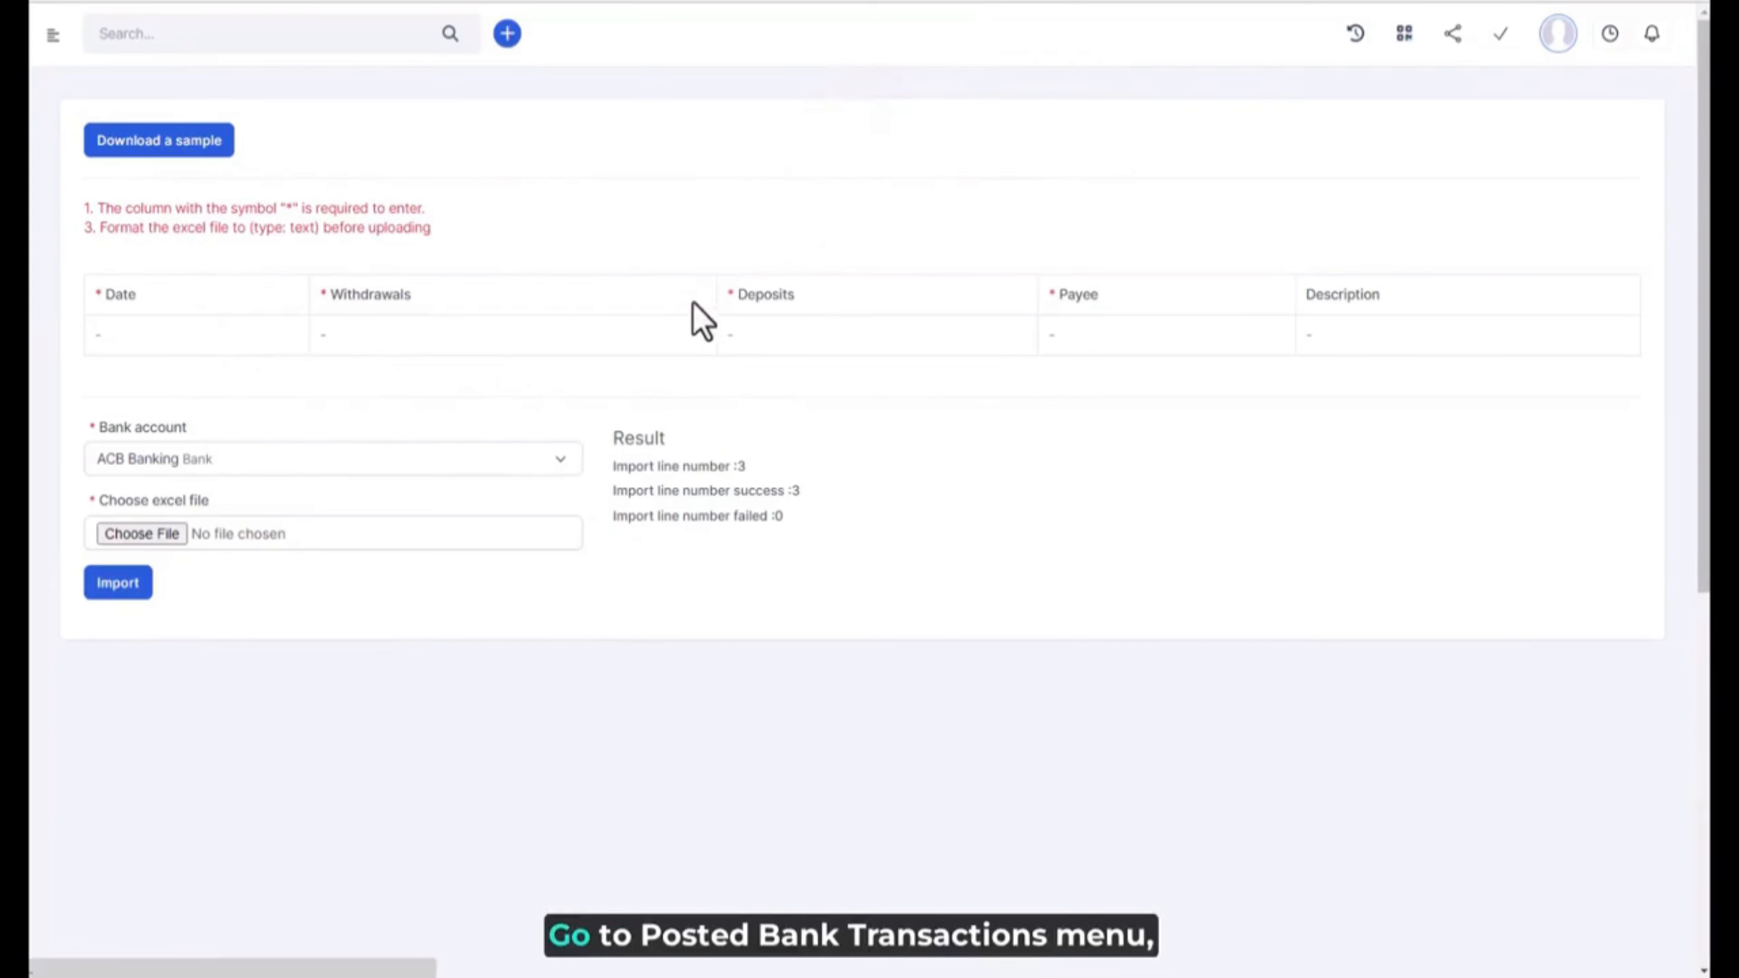
left_click(158, 202)
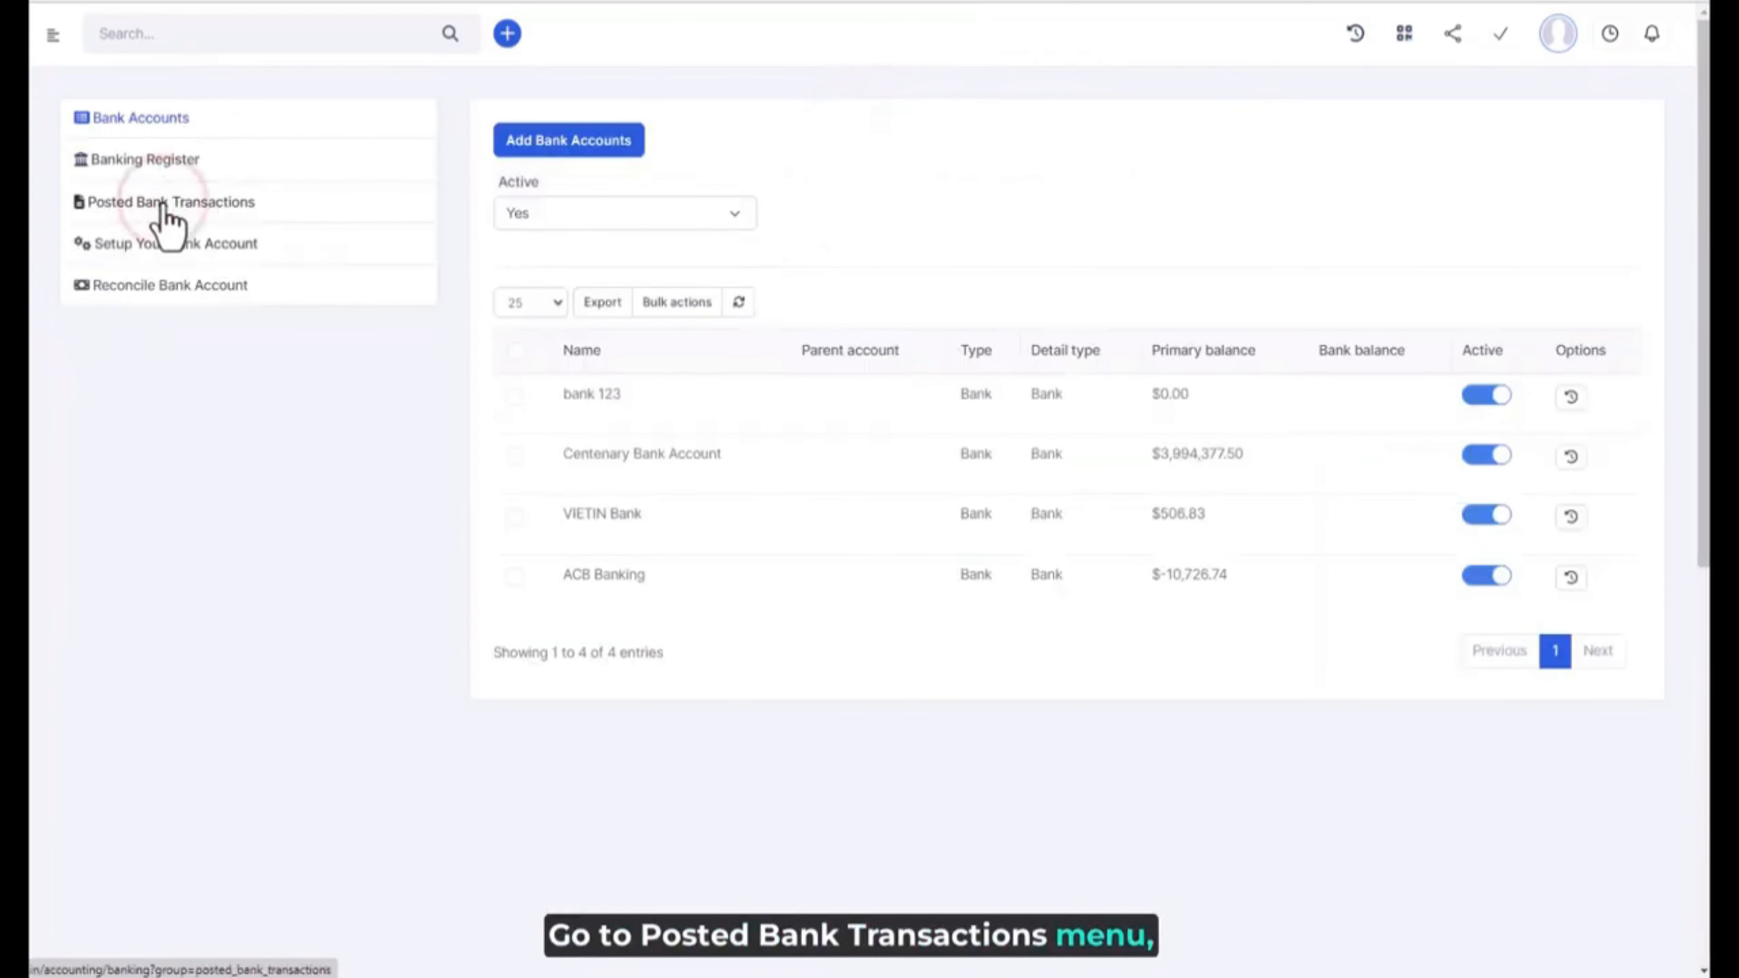
left_click(649, 166)
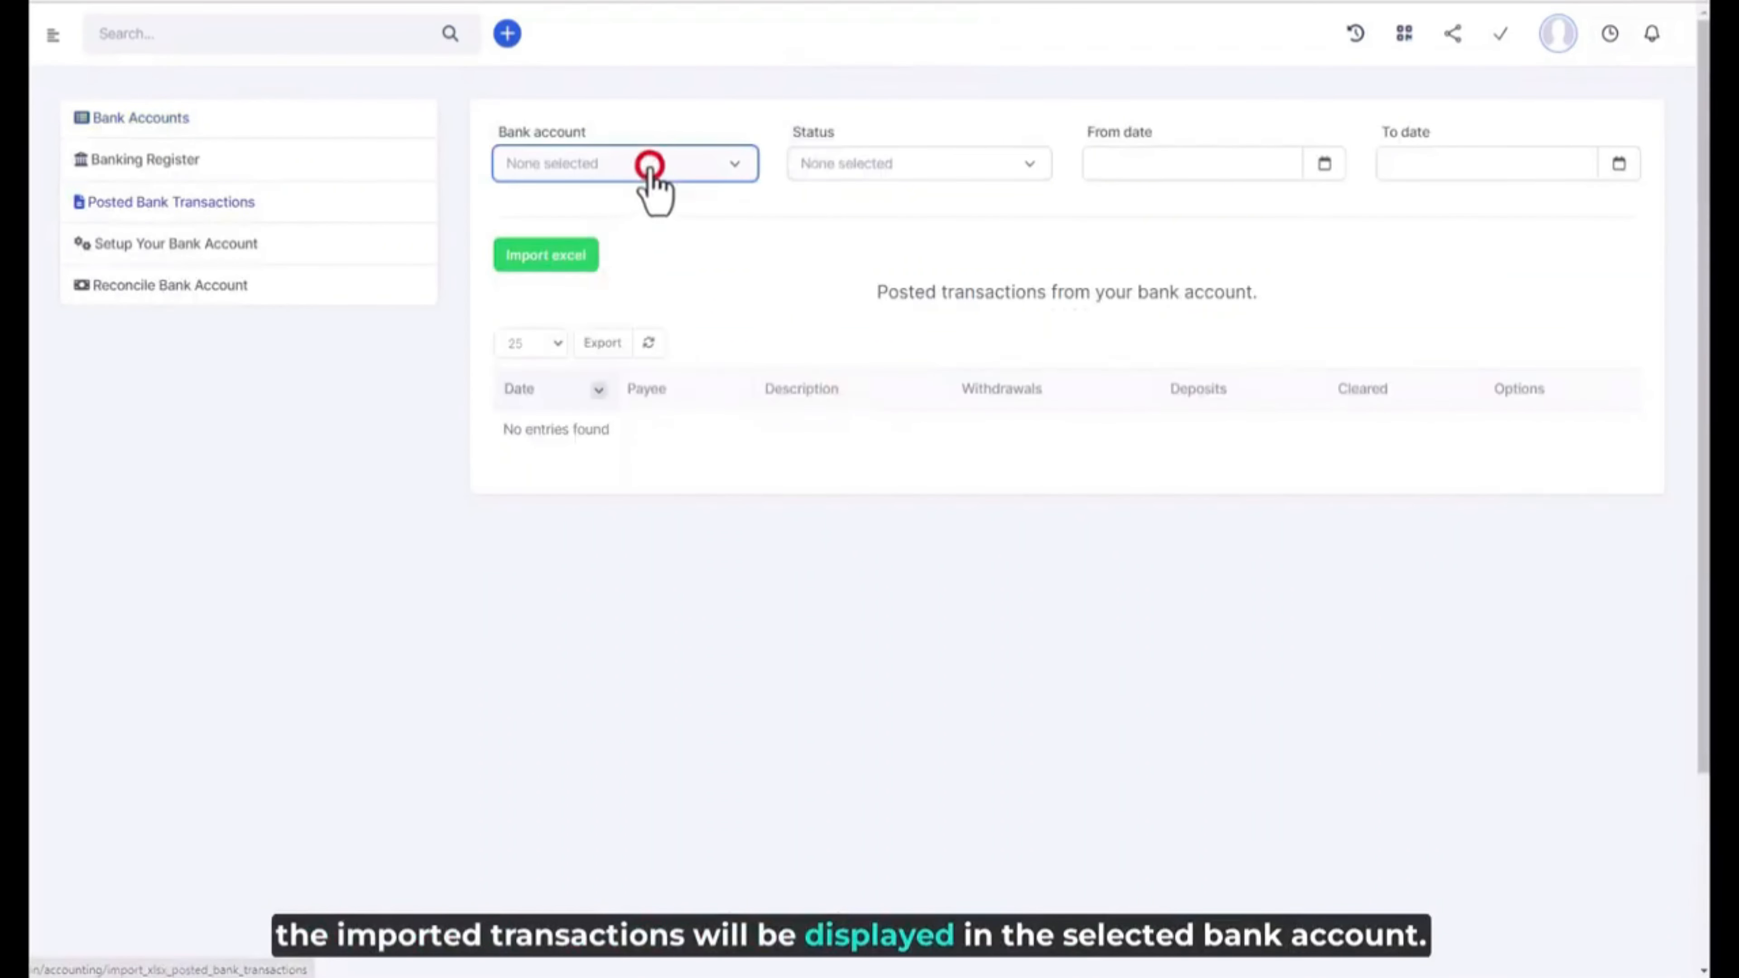
left_click(598, 301)
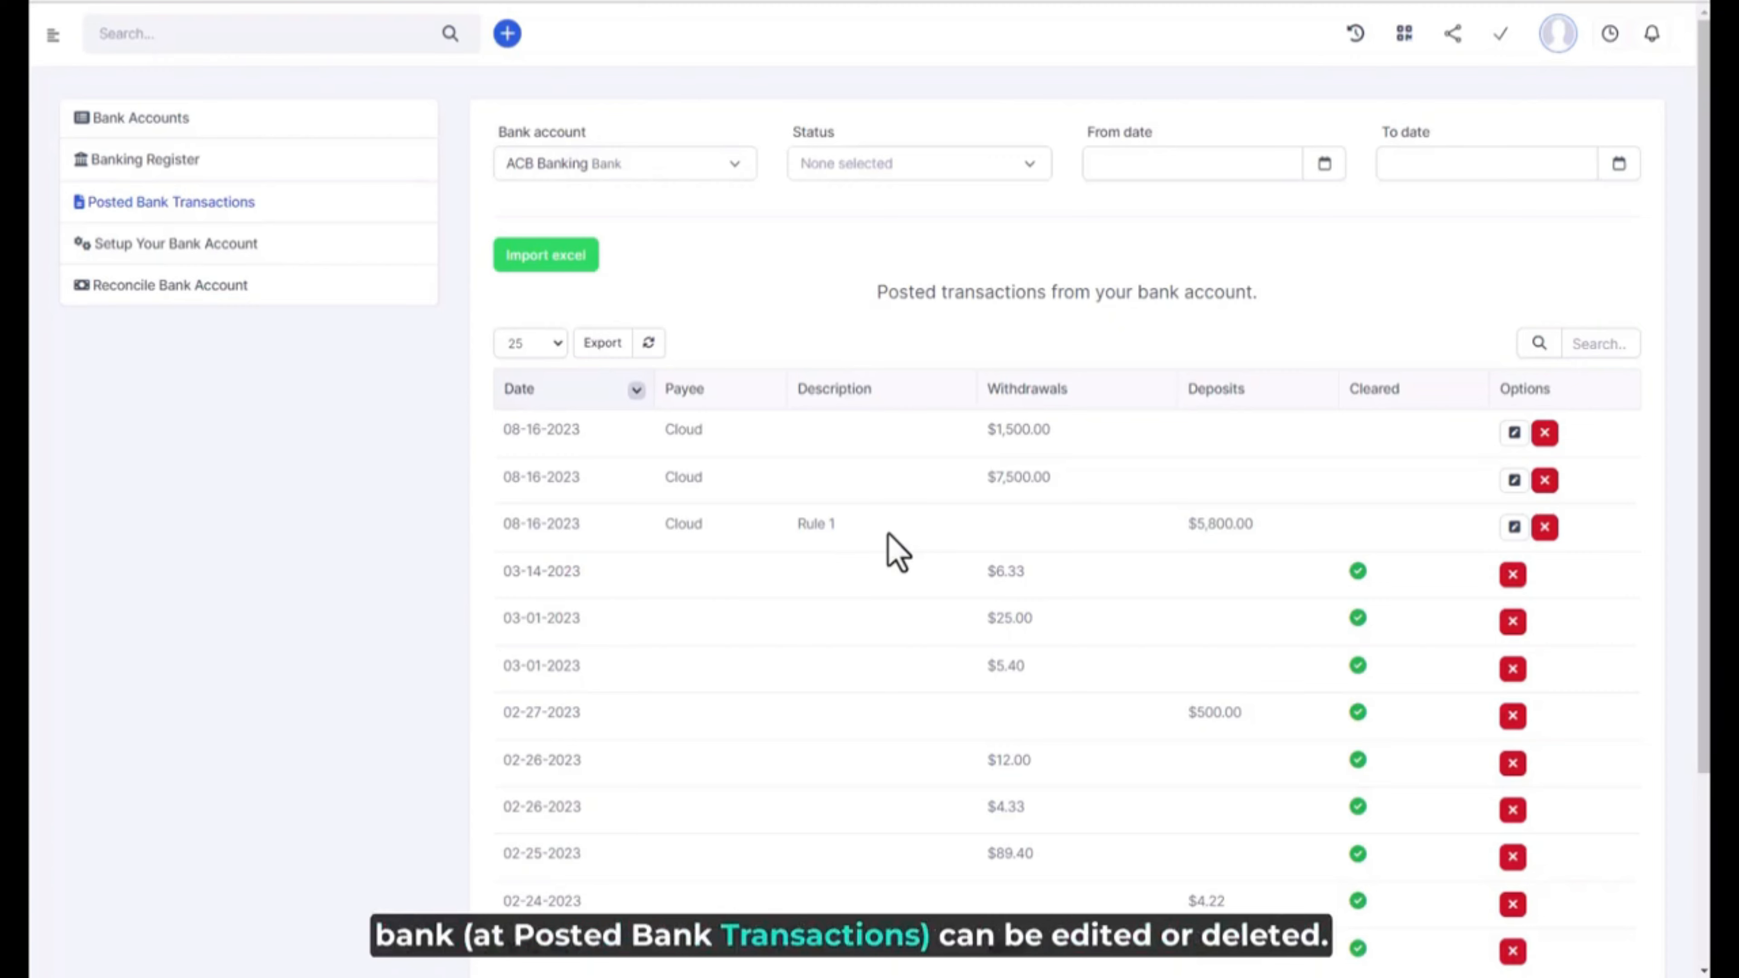
Open the "Rule 1" deposit for editing and close it, and request its deletion but cancel
left_click(1512, 530)
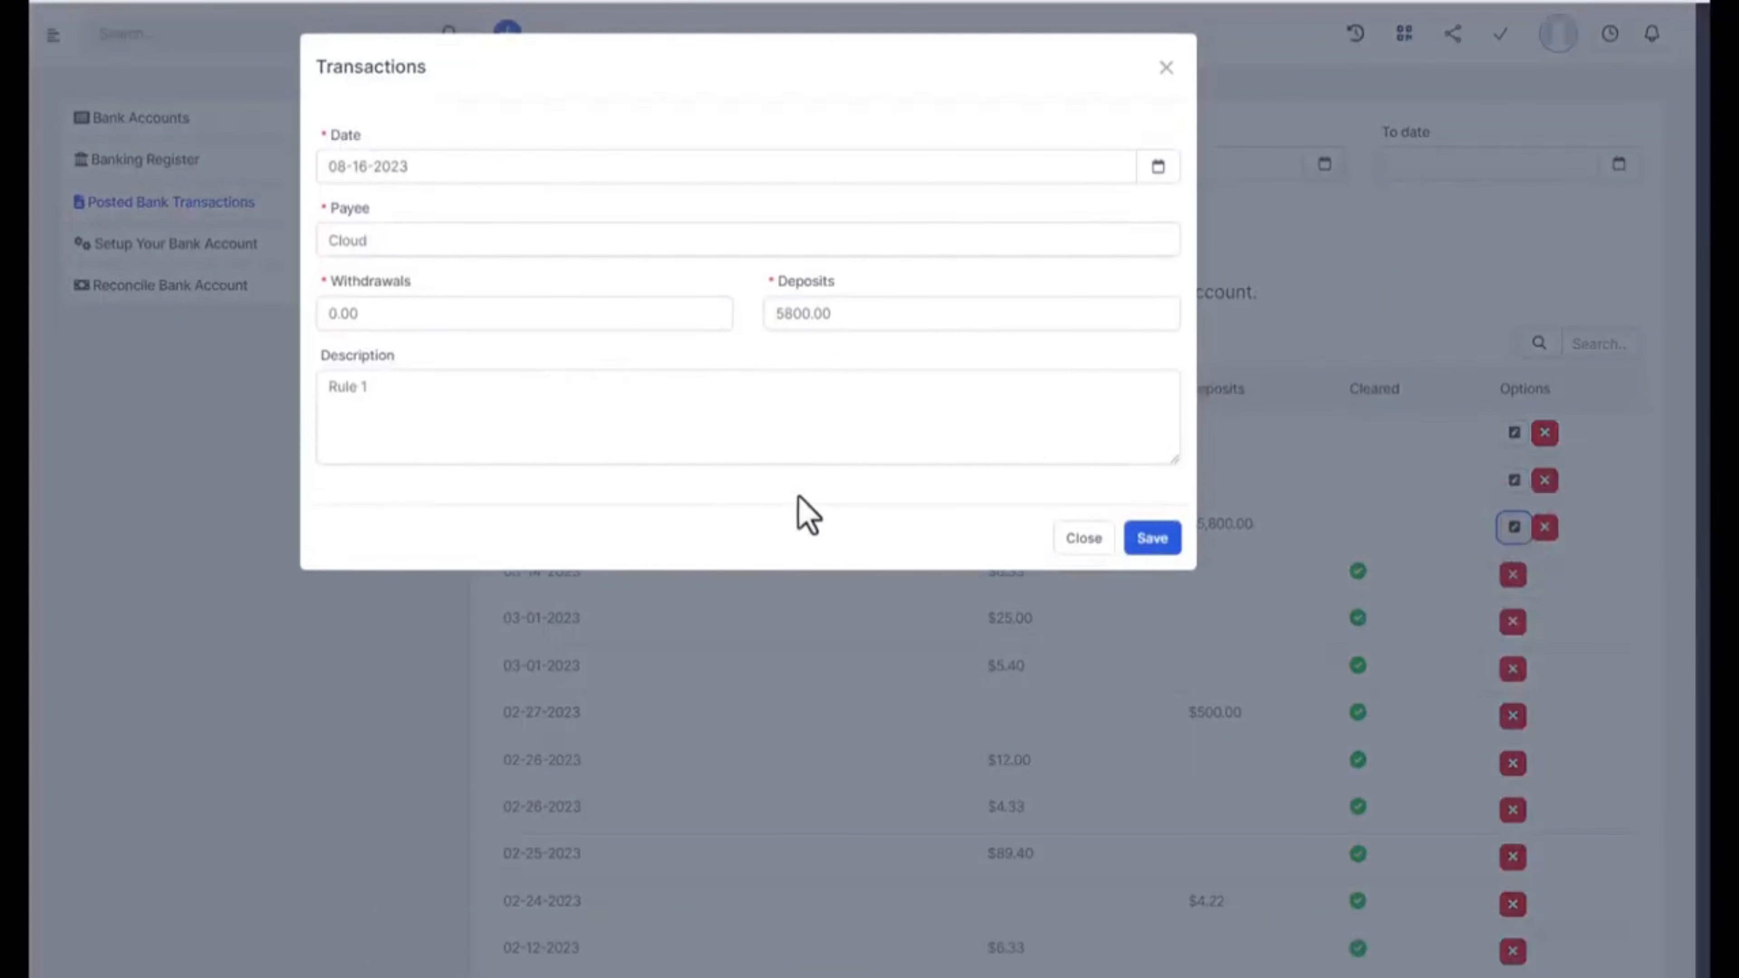
left_click(1075, 541)
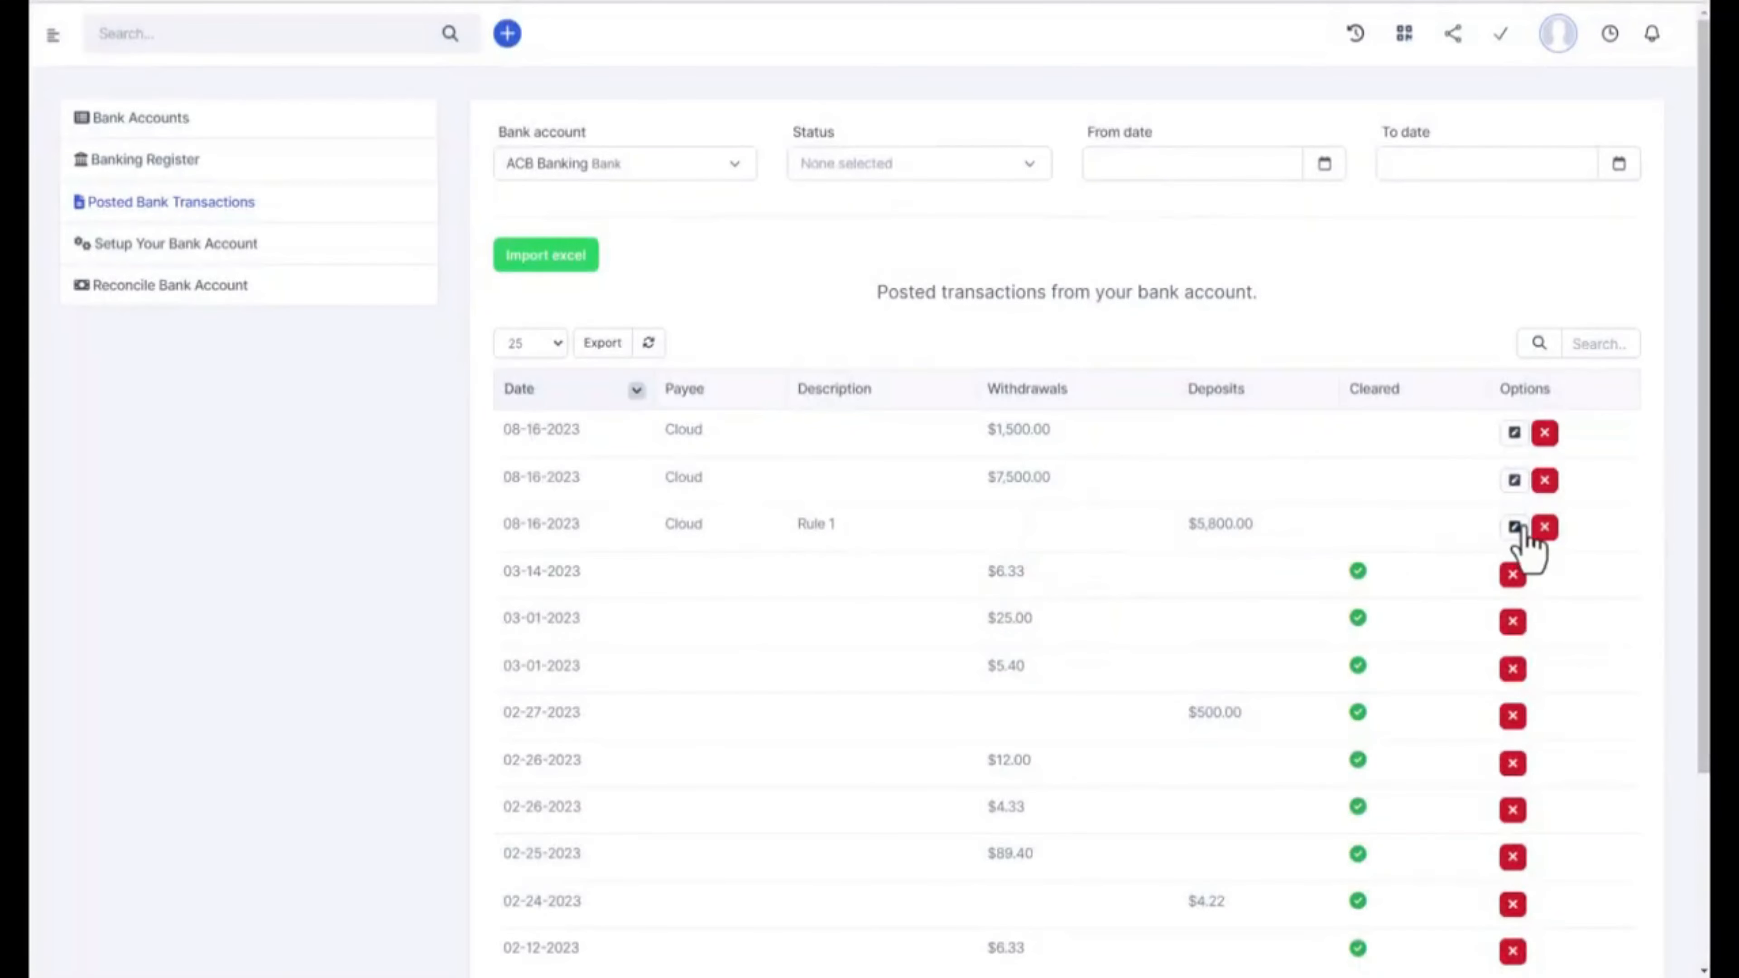
left_click(1545, 528)
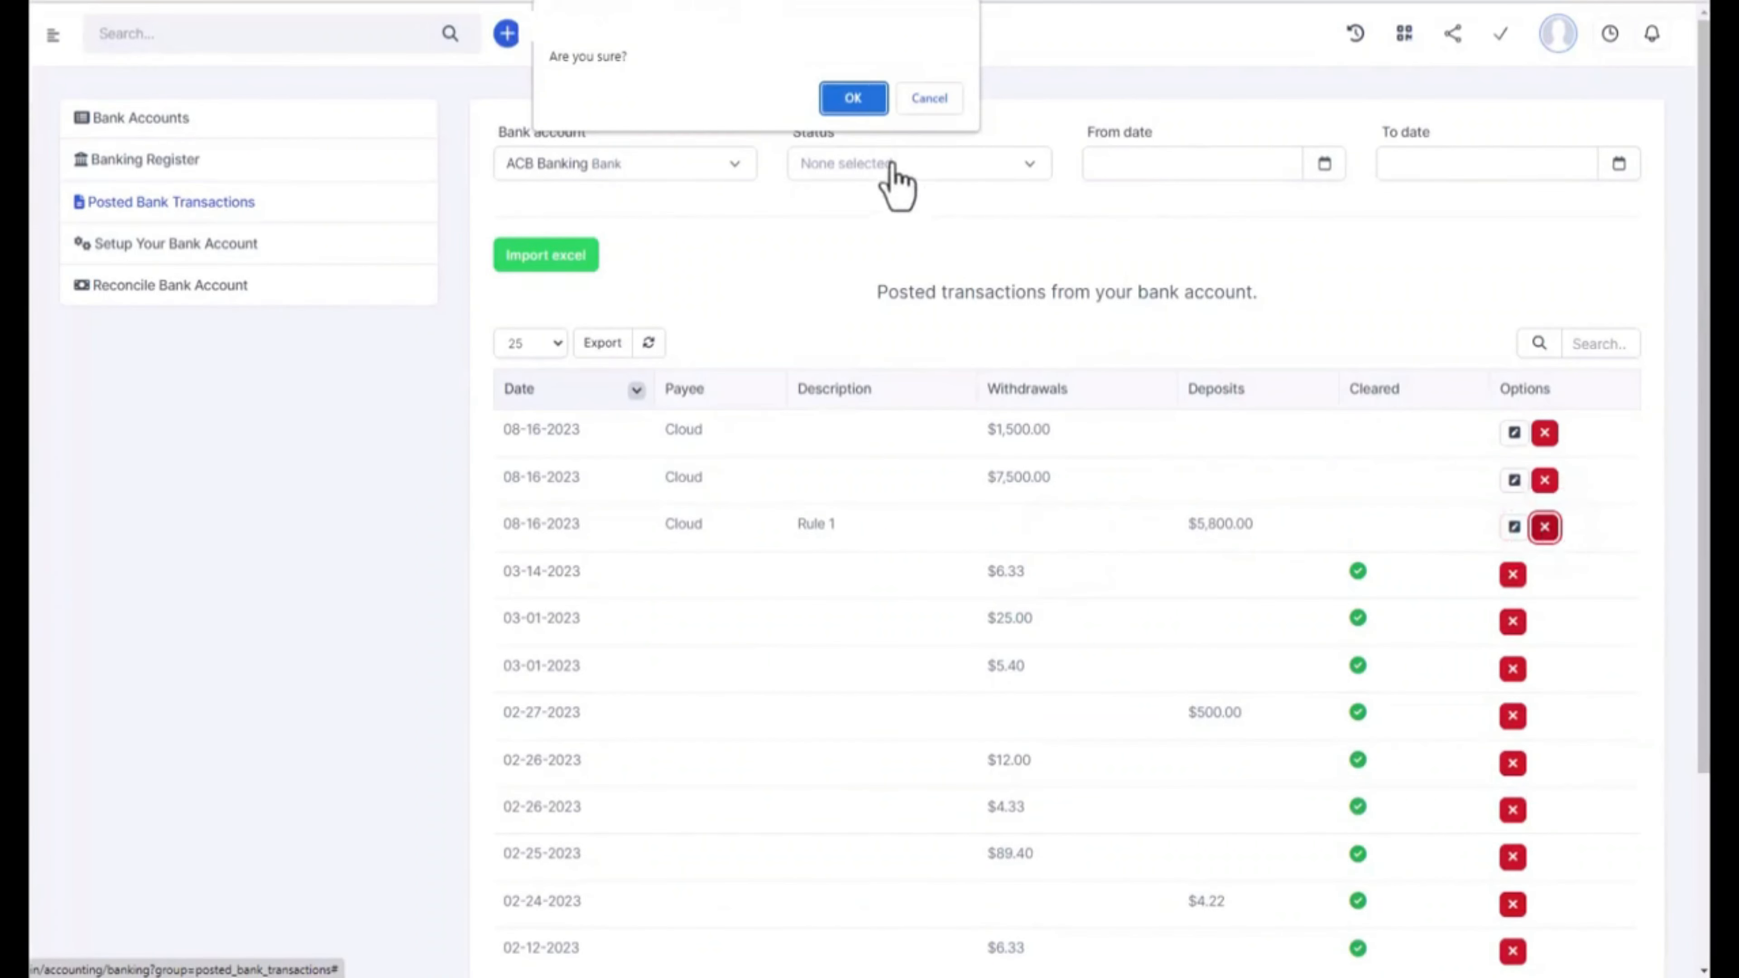
left_click(930, 103)
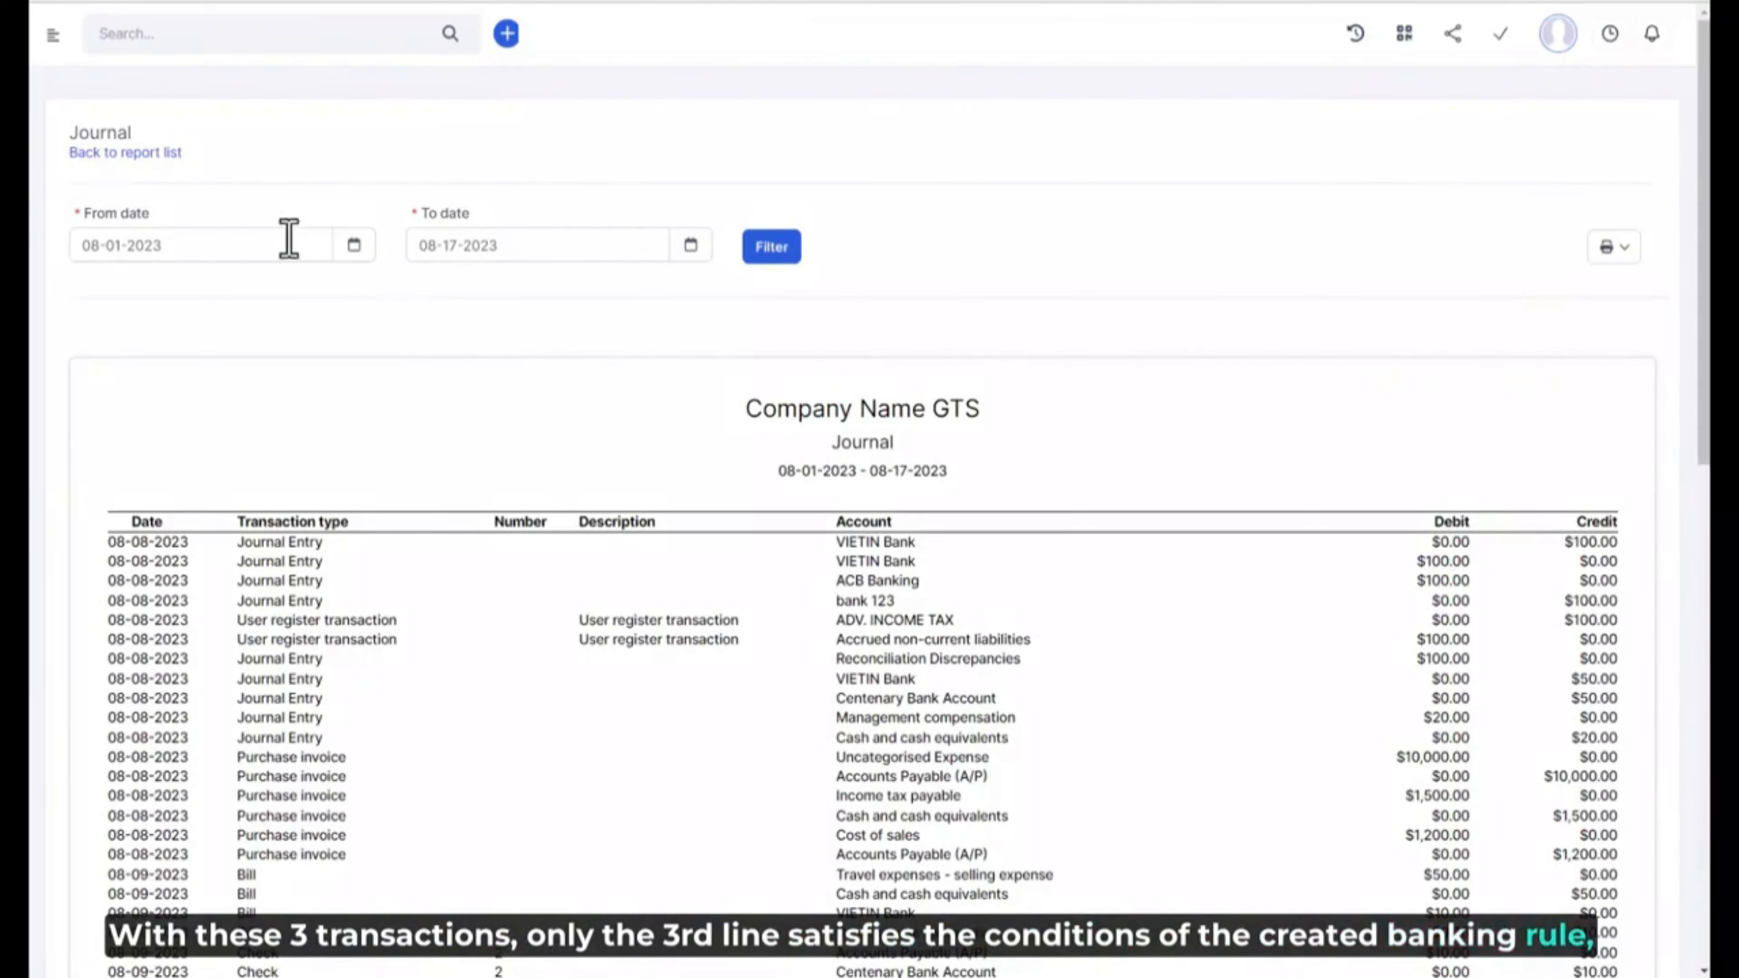
Filter the Journal report to start from 08-16-2023 to check the entries made by the banking rule
left_click(286, 236)
left_click(218, 440)
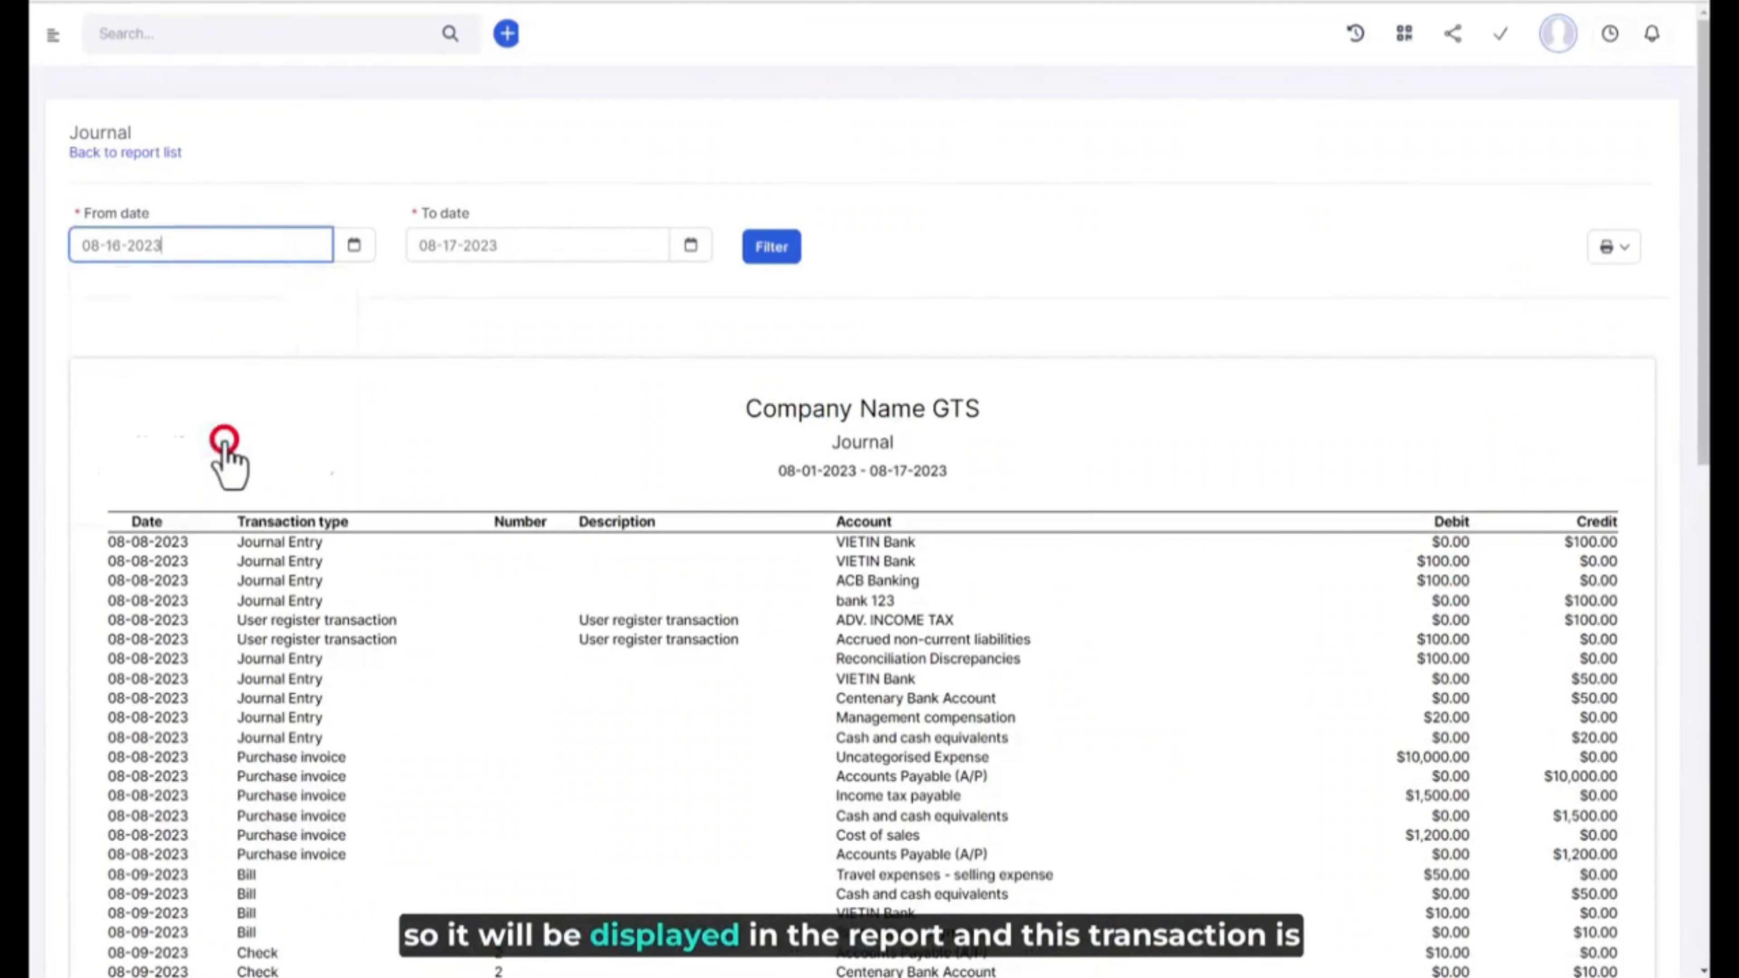
left_click(772, 248)
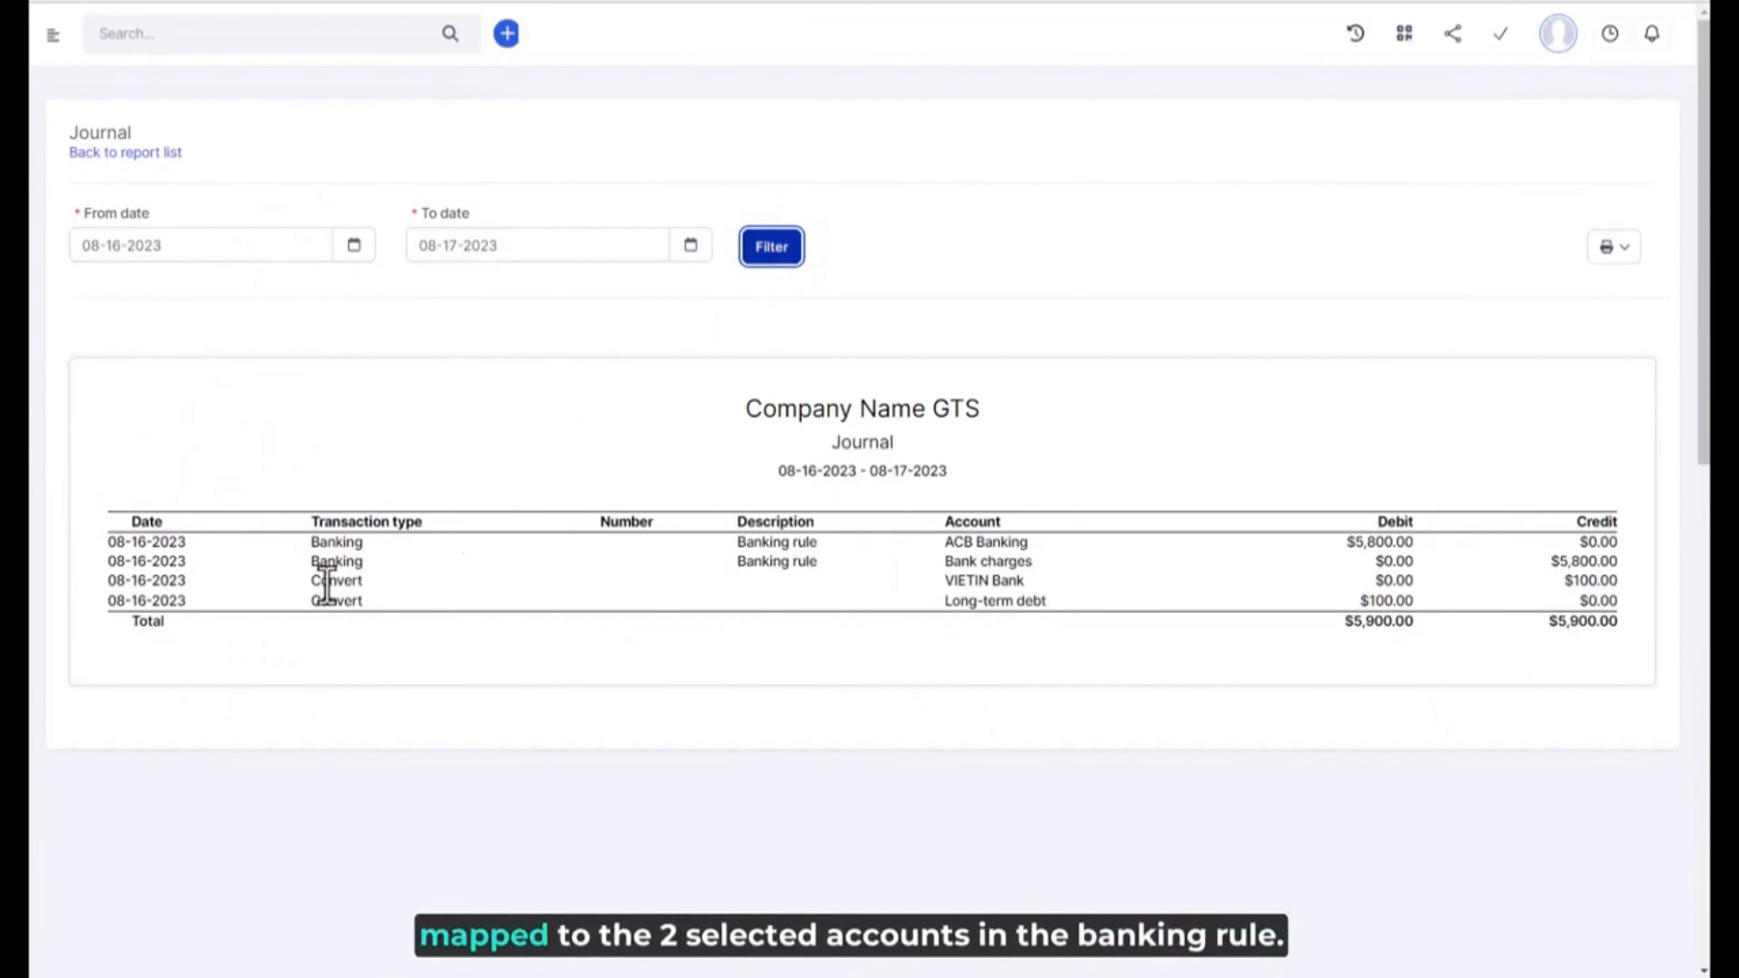